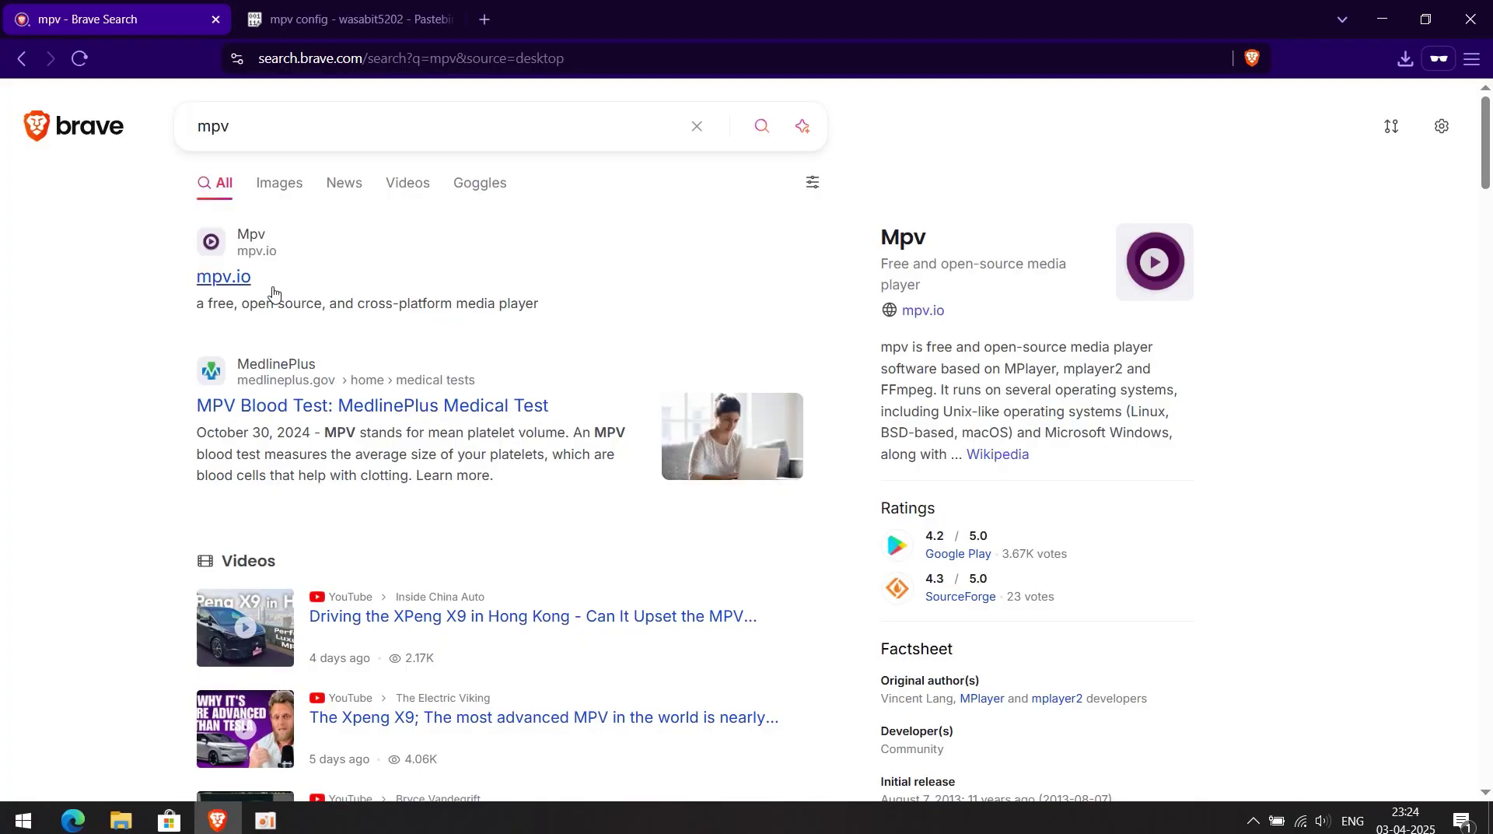
- Open the mpv.io website and go from its installation page to the zhongfly Windows builds releases on GitHub
{"action": "left_click", "coordinate": [227, 278]}
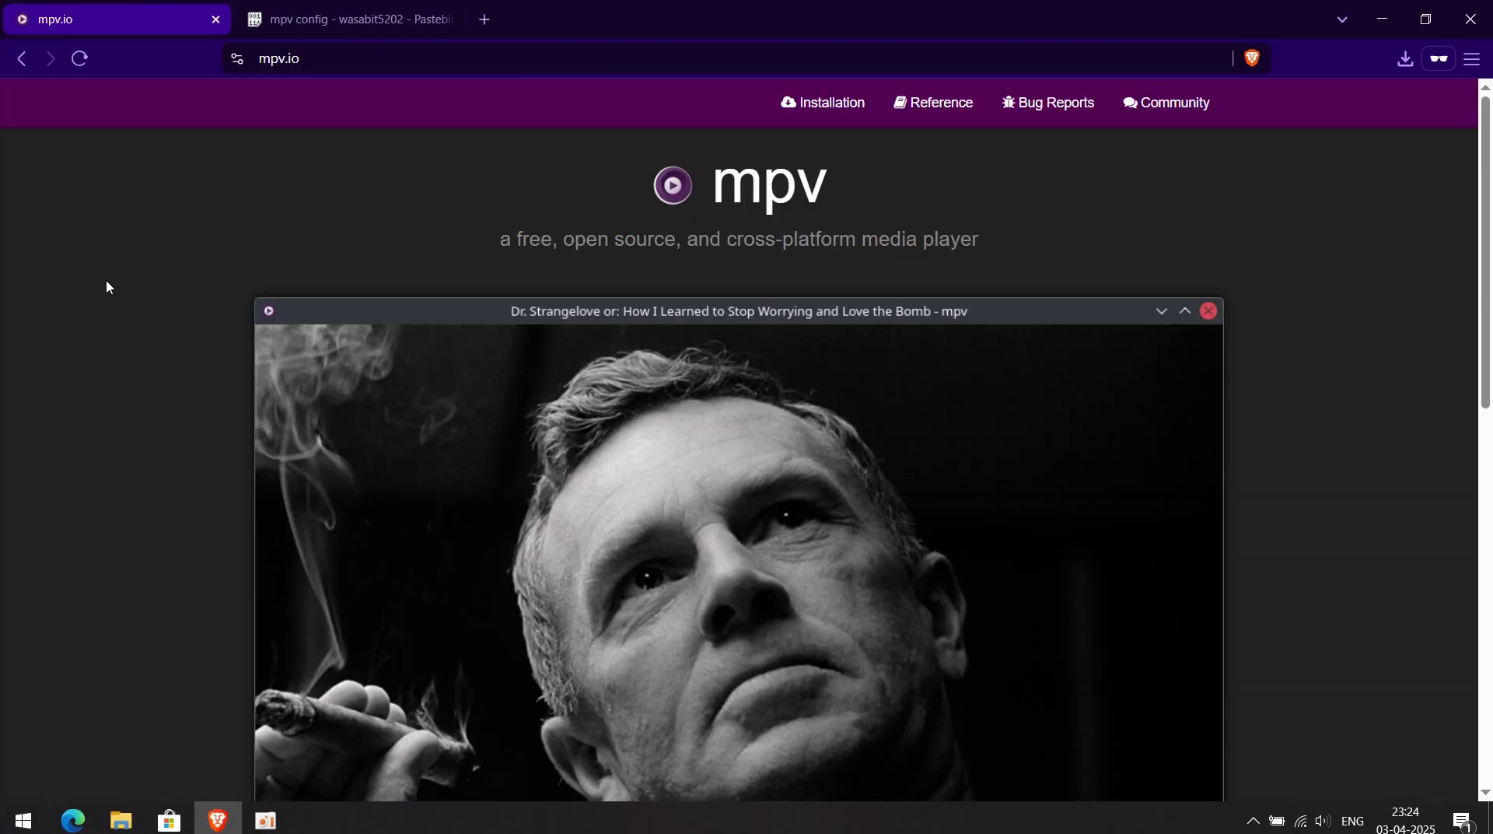
{"action": "scroll", "coordinate": [793, 443], "scroll_direction": "down", "scroll_amount": 10}
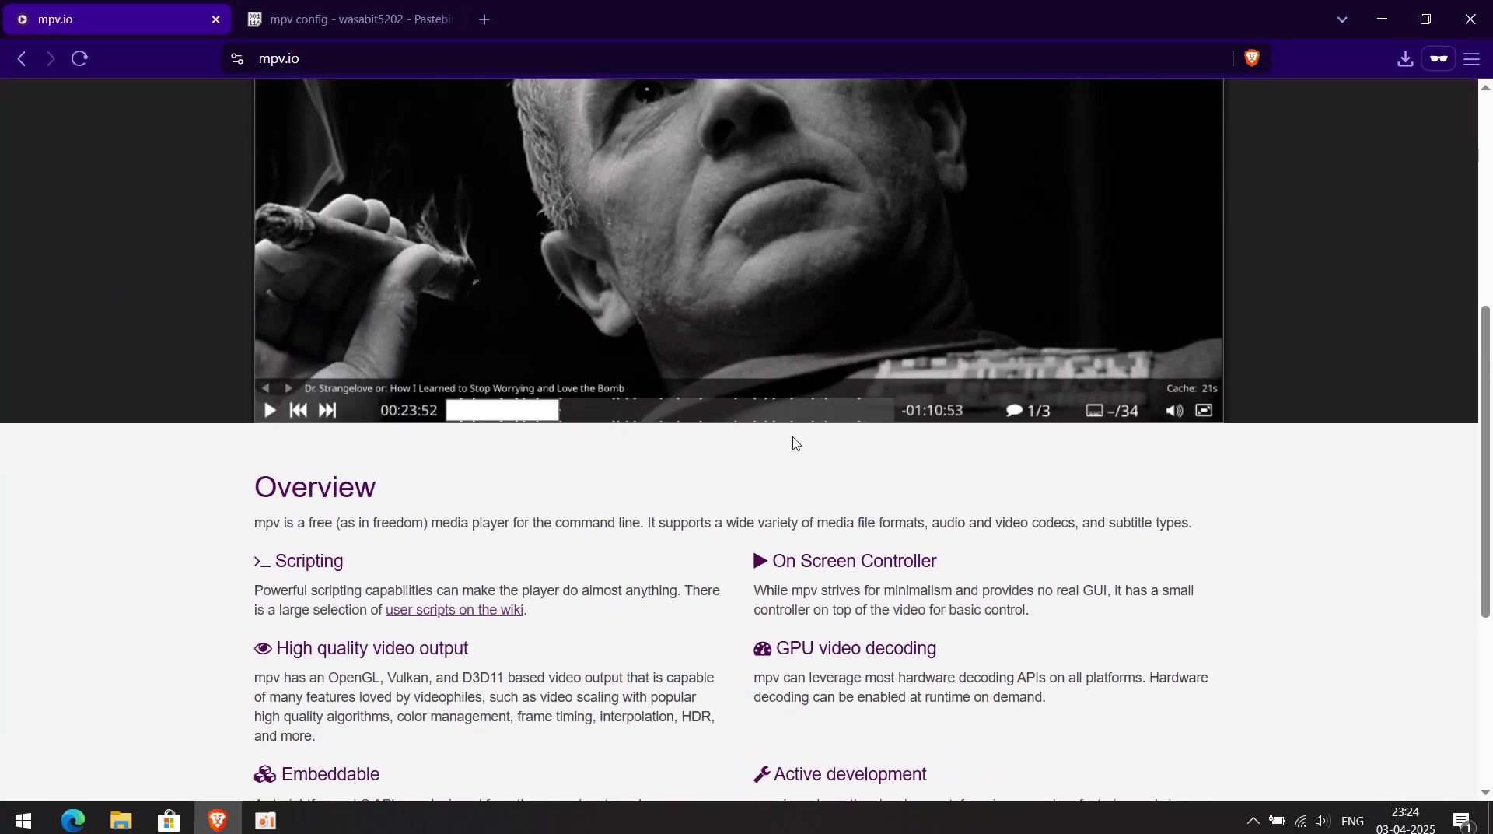
{"action": "left_click", "coordinate": [484, 722]}
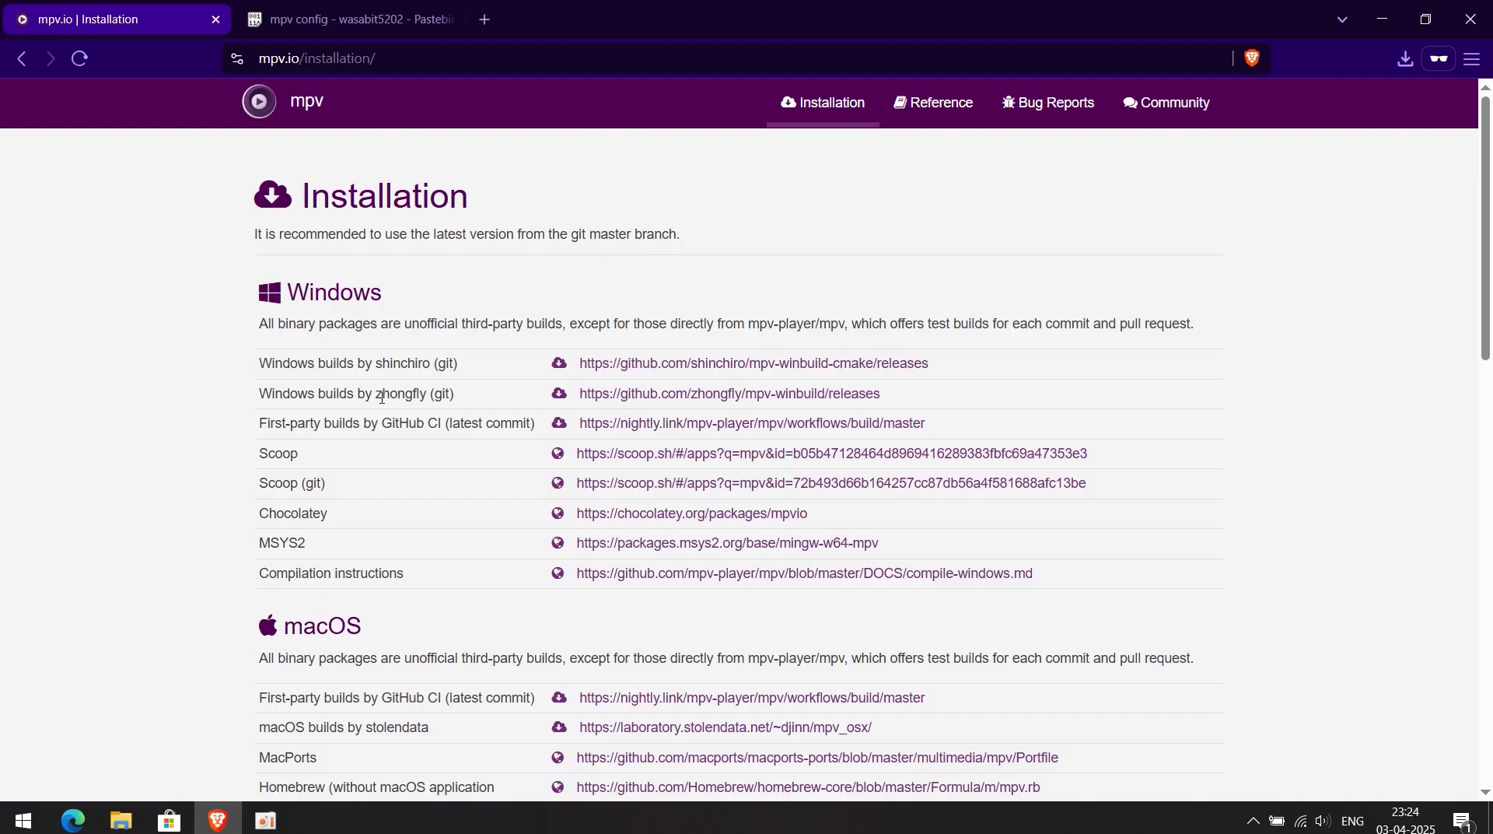
{"action": "left_click_drag", "start_coordinate": [382, 397], "coordinate": [419, 397]}
{"action": "left_click", "coordinate": [476, 395]}
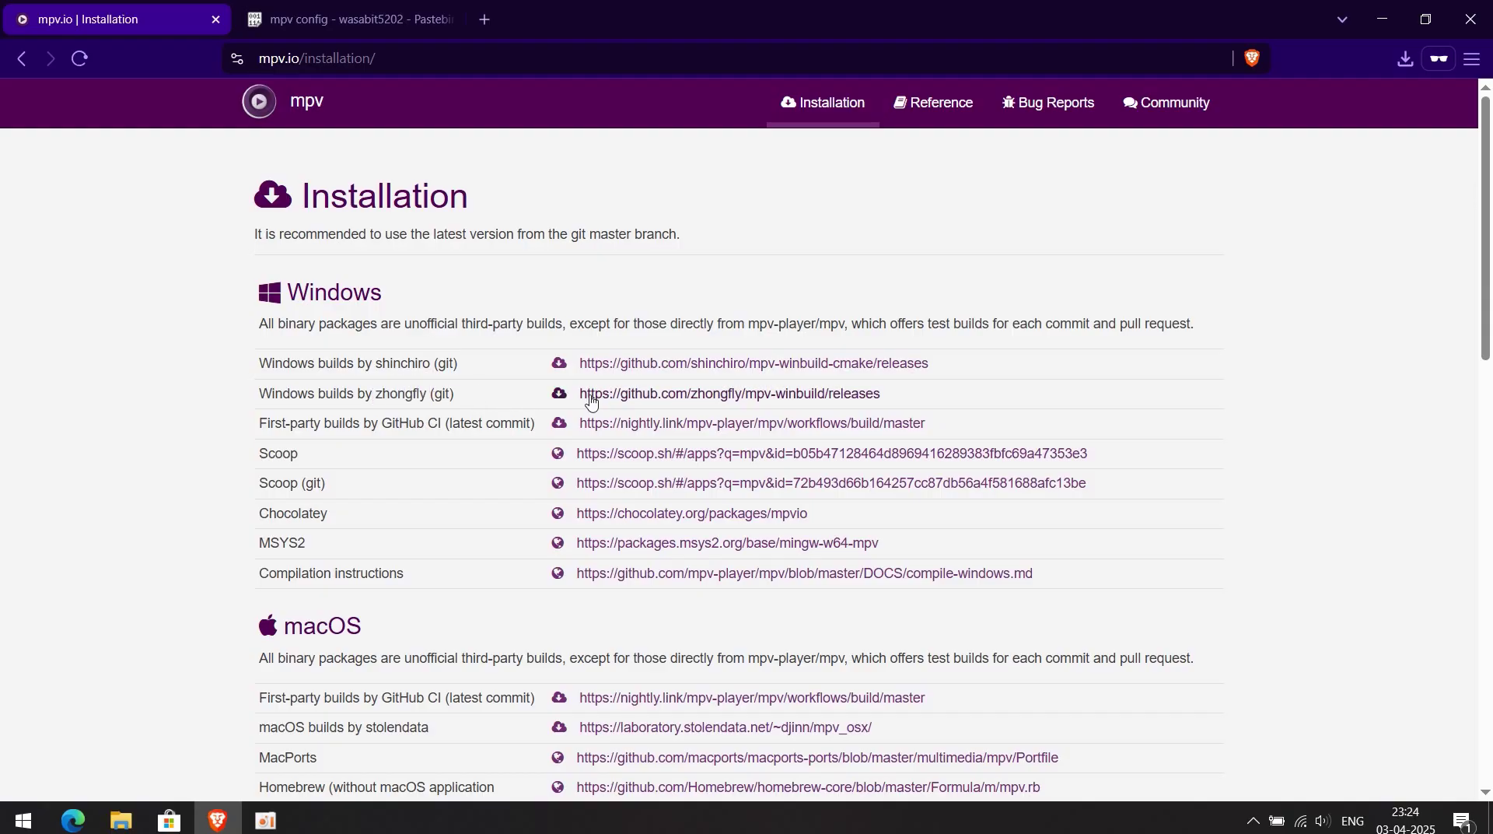
{"action": "left_click", "coordinate": [550, 402]}
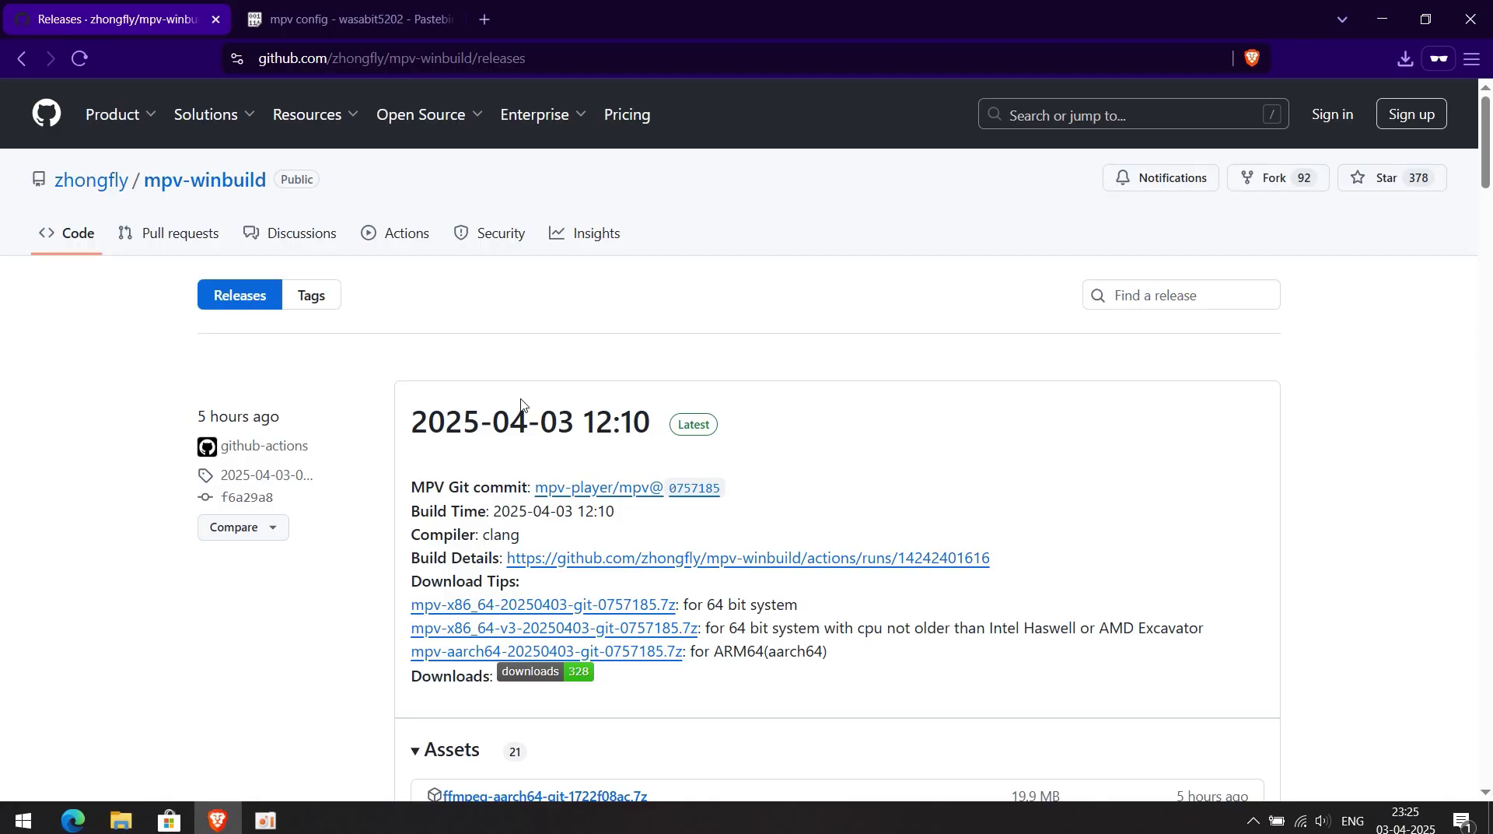
{"action": "scroll", "coordinate": [944, 456], "scroll_direction": "down", "scroll_amount": 1}
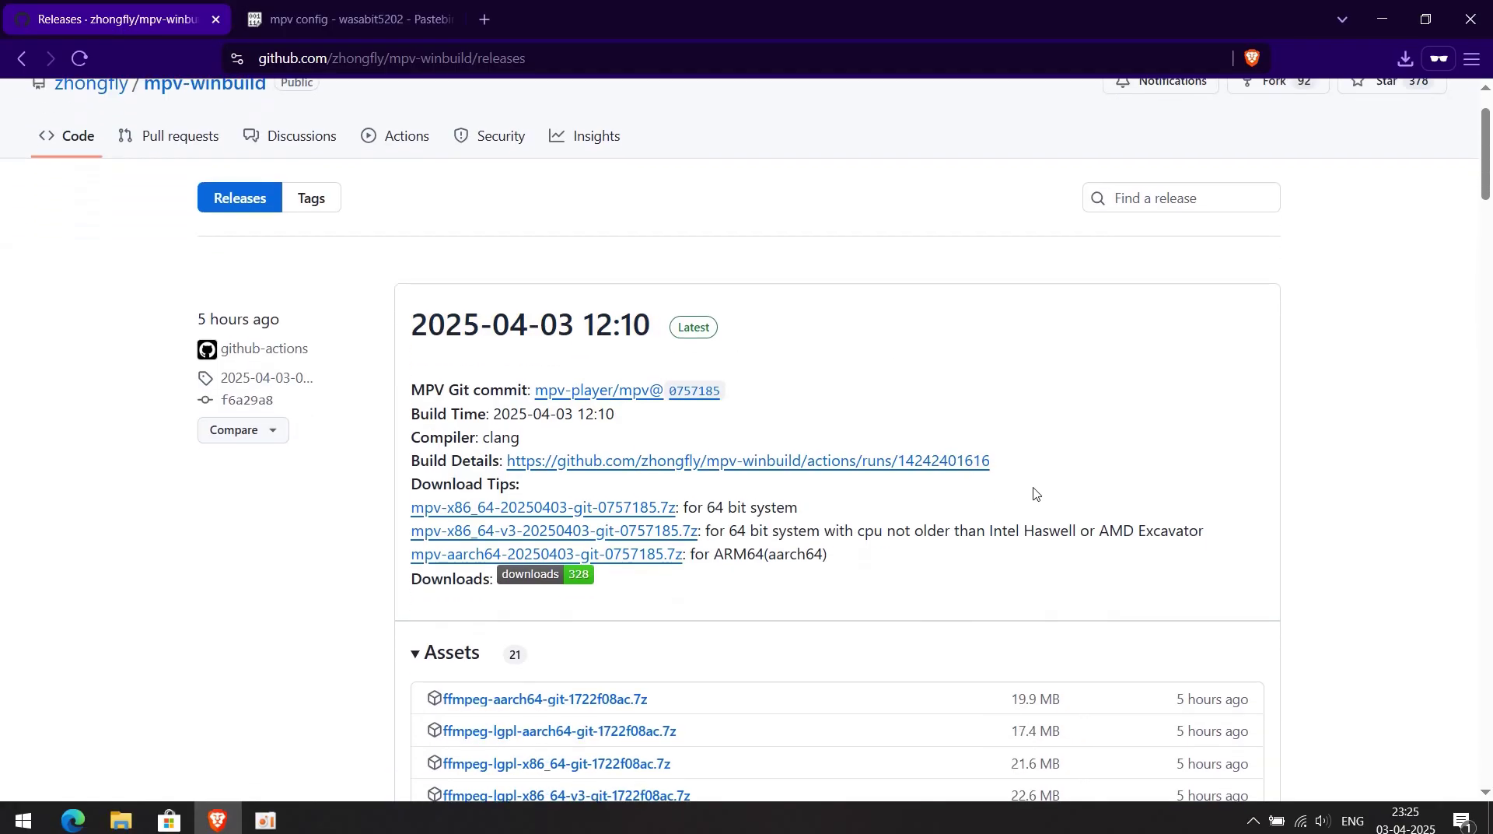
{"action": "left_click", "coordinate": [667, 513]}
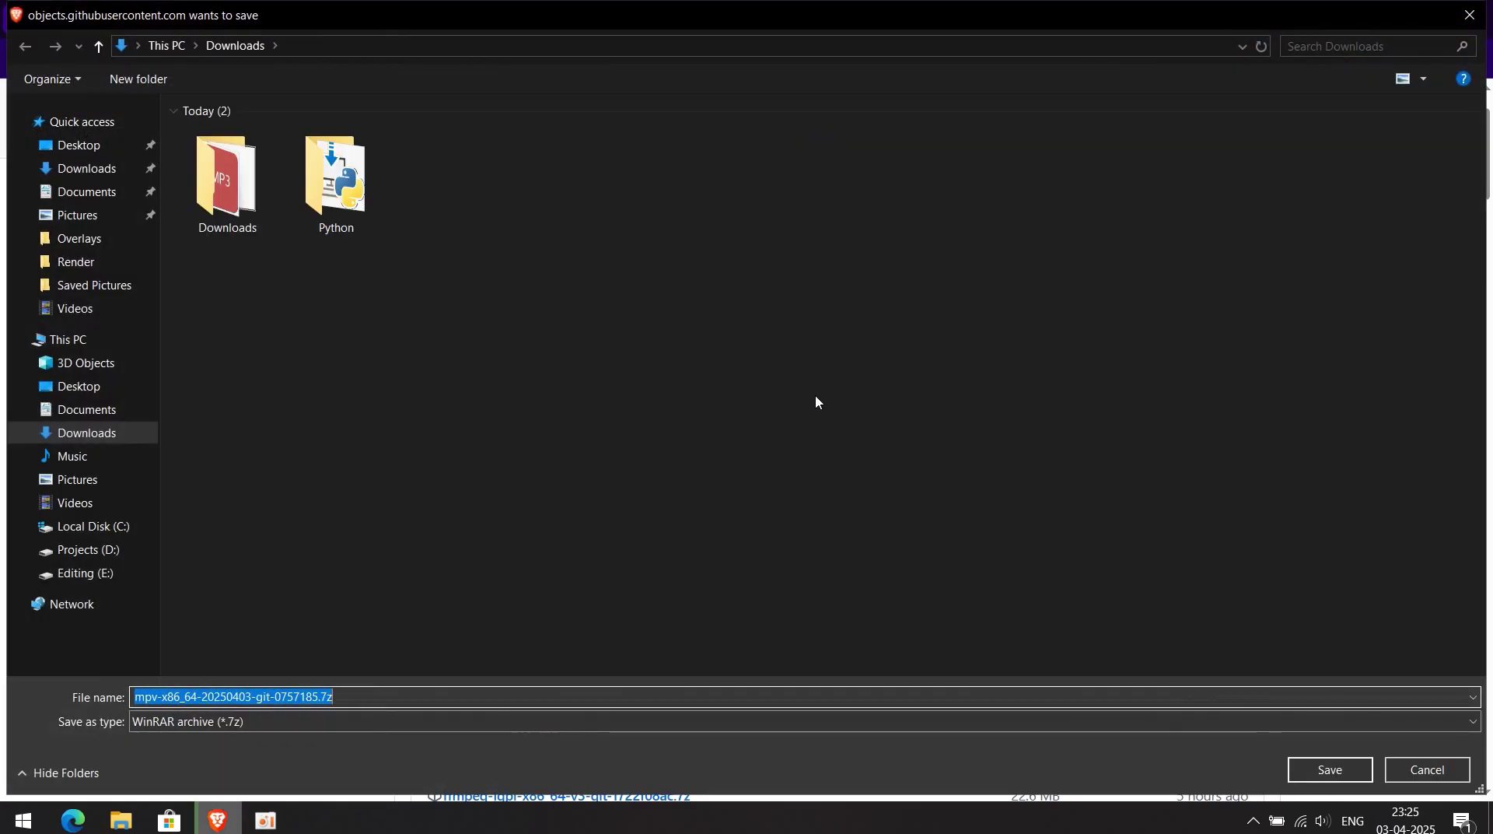
{"action": "type", "text": "mpv"}
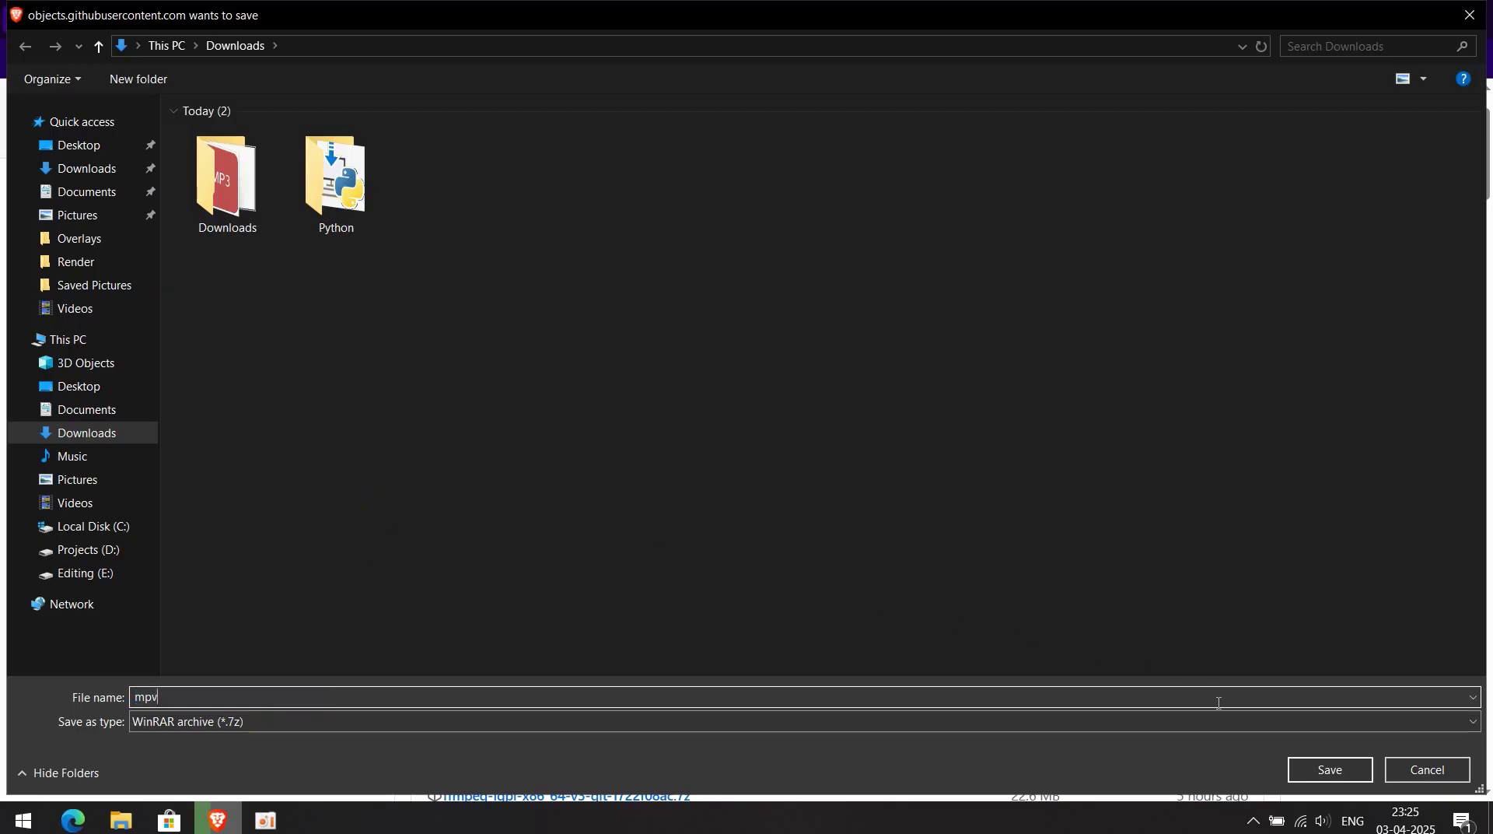
{"action": "left_click", "coordinate": [1320, 770]}
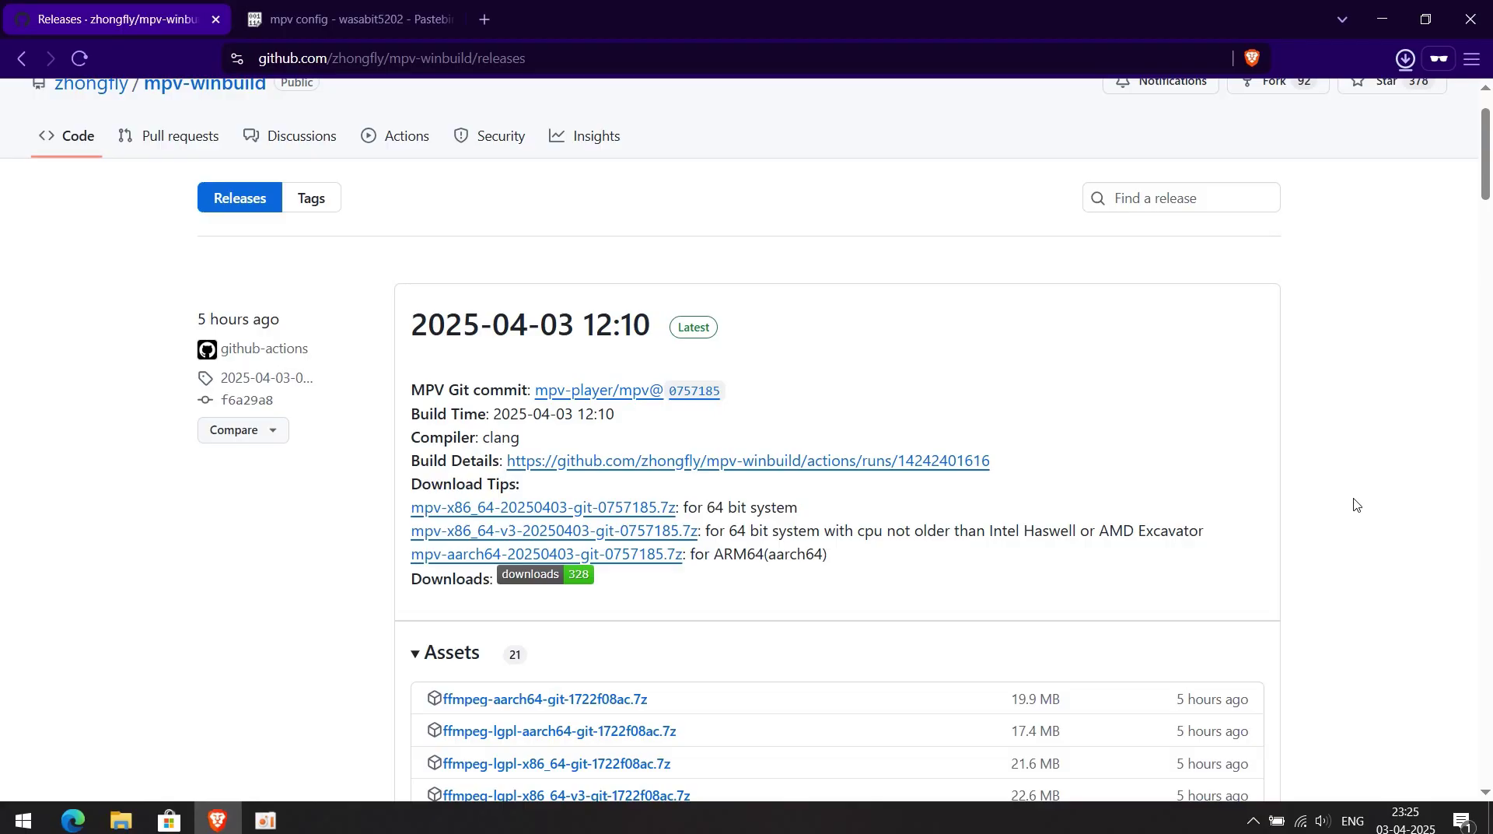
- Switch from the browser to the Downloads folder in File Explorer and extract mpv.7z into an mpv folder there
{"action": "left_click", "coordinate": [1382, 19]}
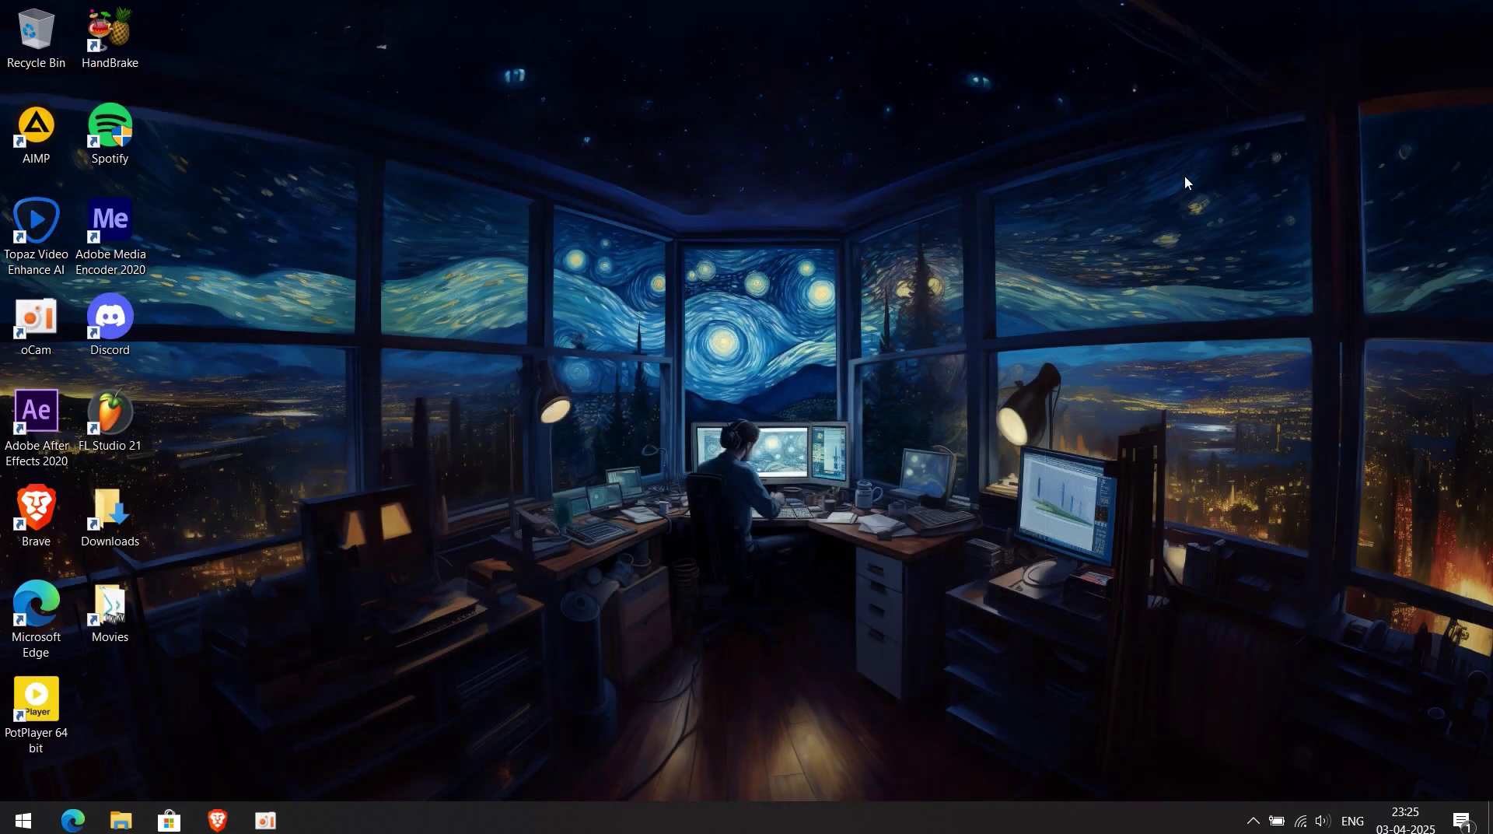
{"action": "right_click", "coordinate": [469, 369]}
{"action": "left_click", "coordinate": [527, 427]}
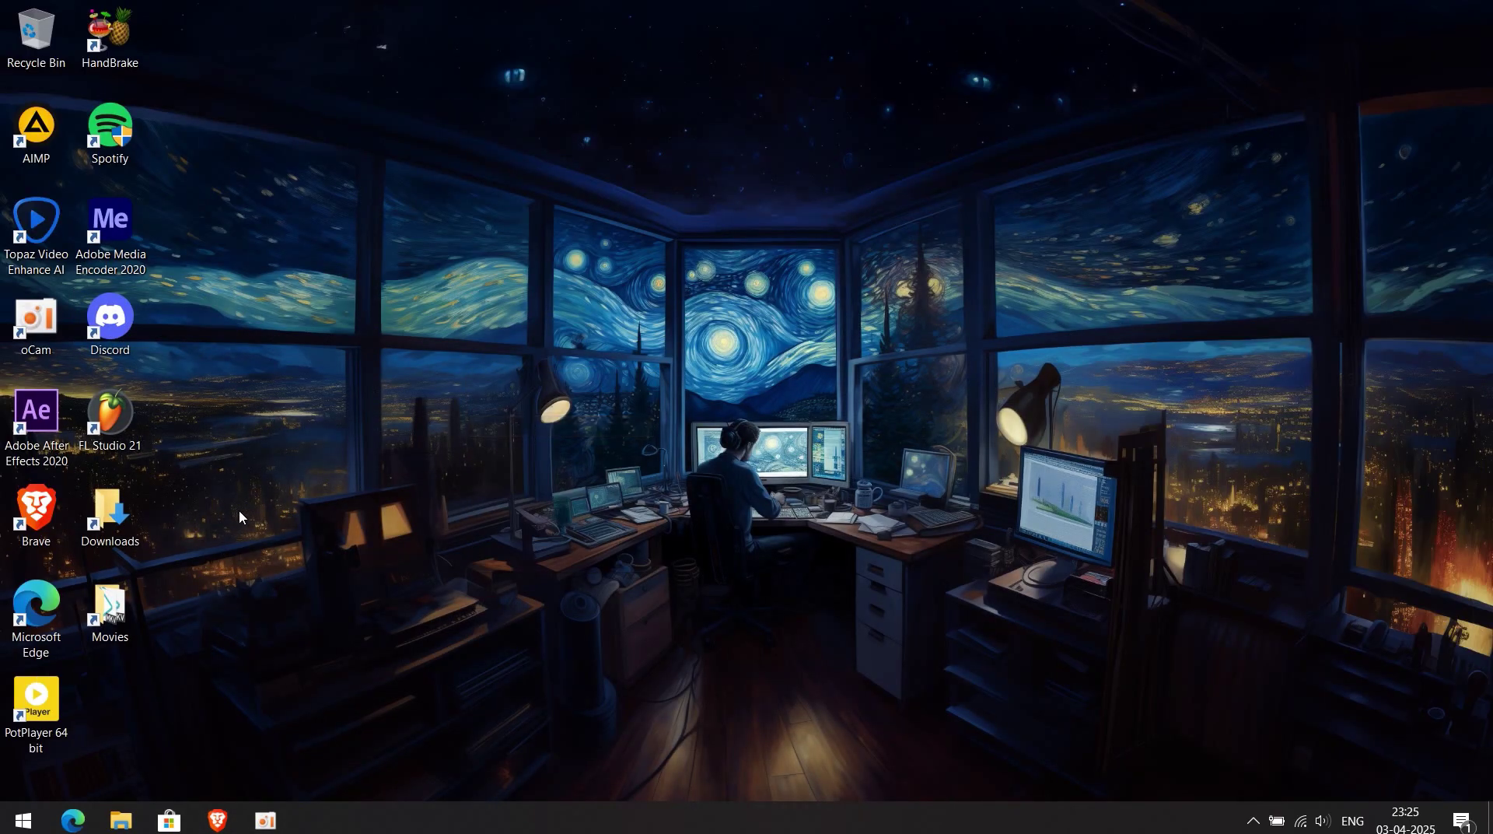
{"action": "double_click", "coordinate": [128, 513]}
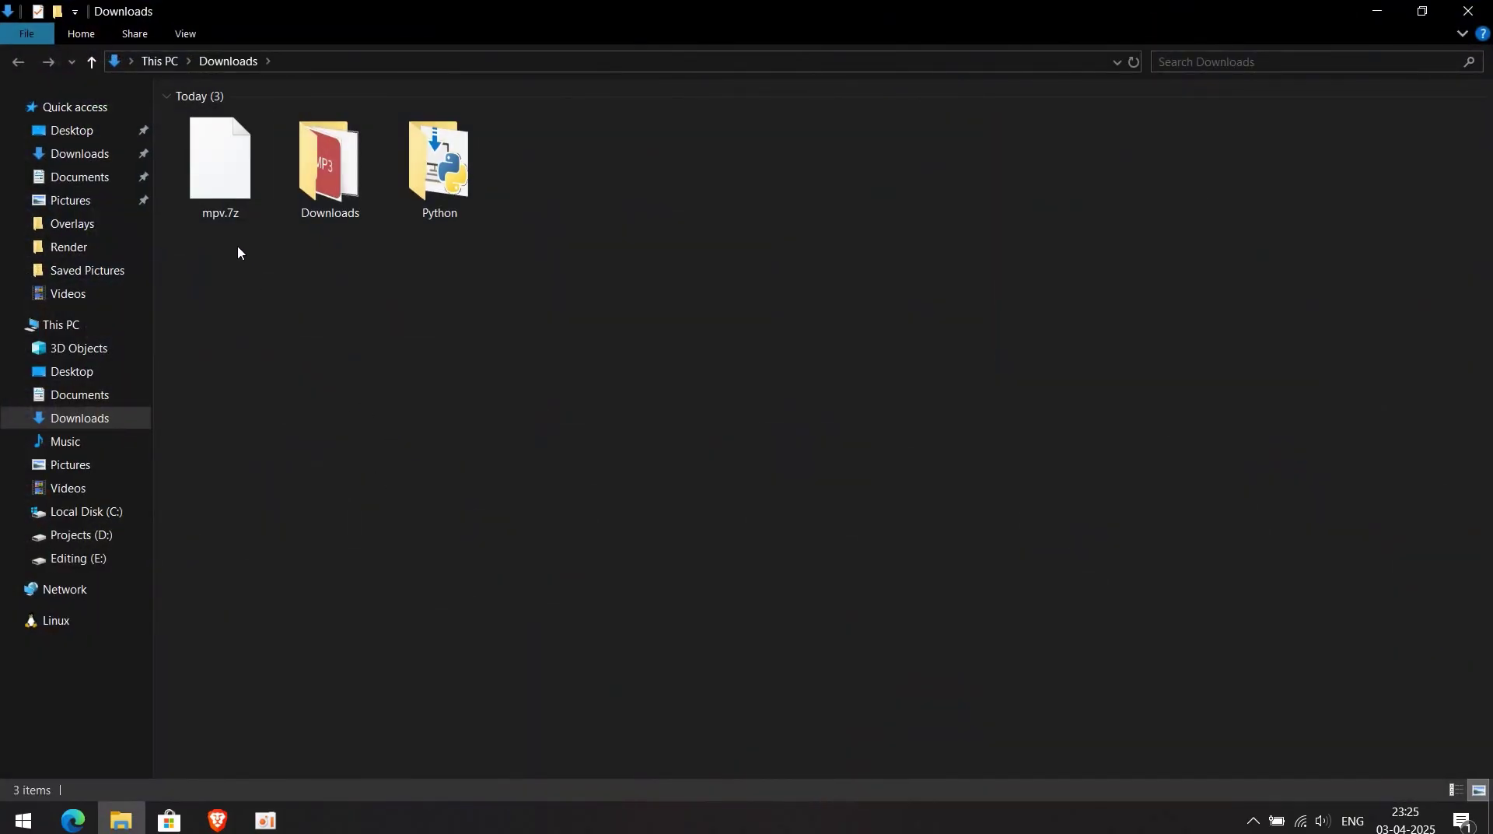
{"action": "right_click", "coordinate": [235, 201]}
{"action": "left_click", "coordinate": [334, 397]}
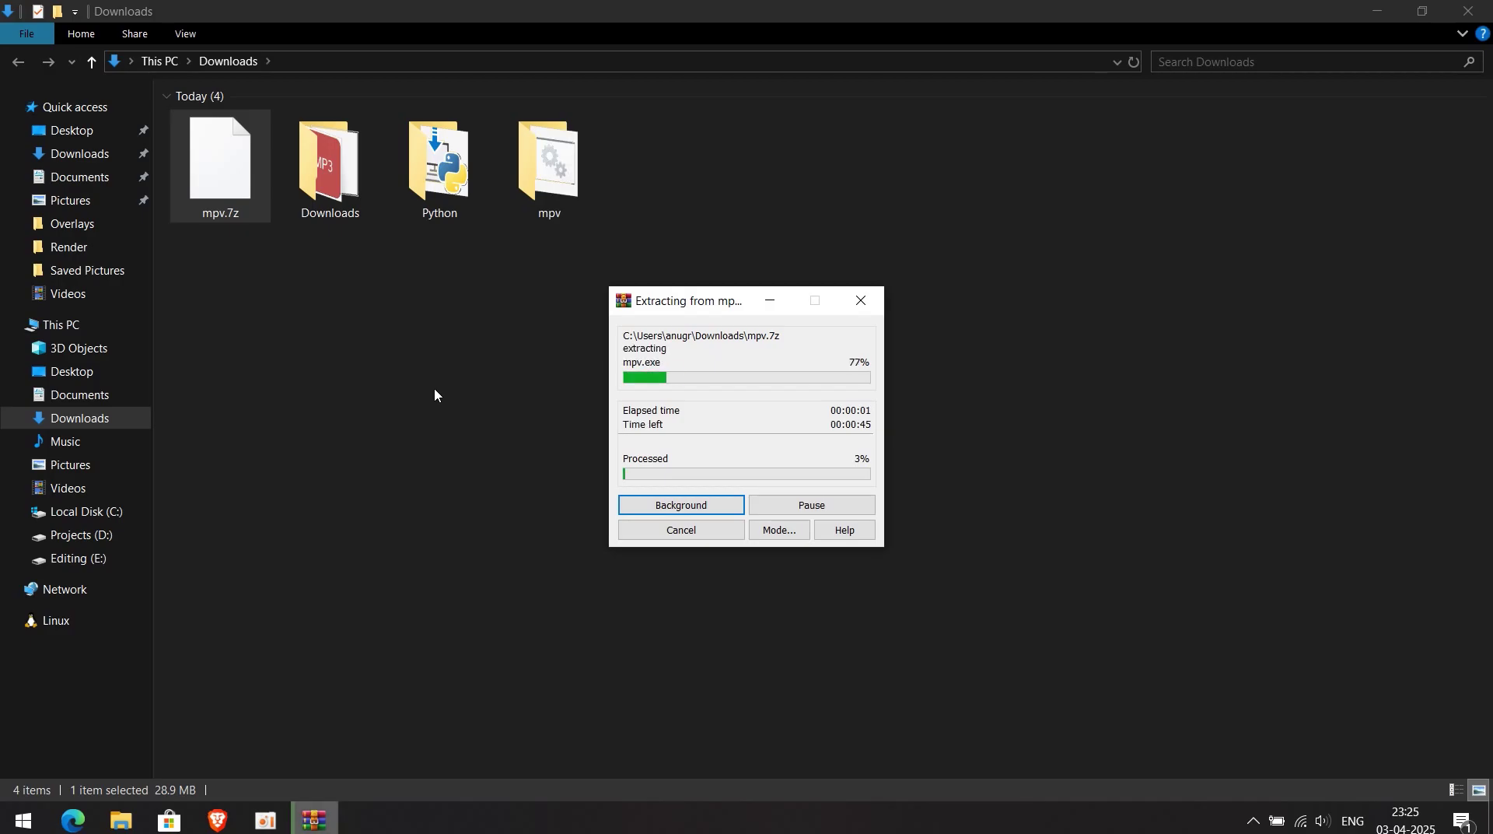
{"action": "right_click", "coordinate": [454, 342]}
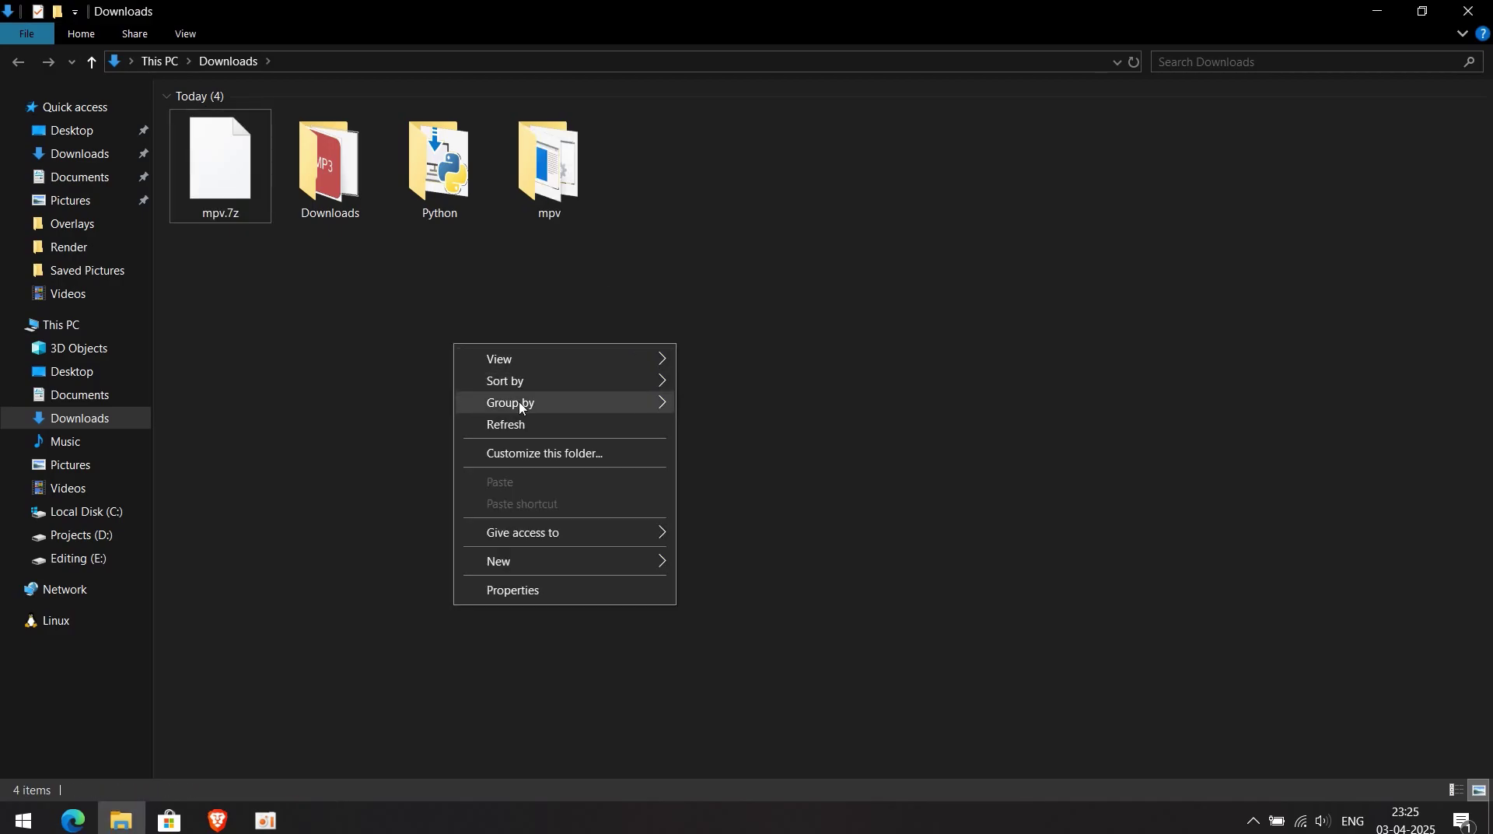
{"action": "left_click", "coordinate": [523, 423]}
- Open the extracted mpv folder and view the default key bindings image mpbindings.png in its doc folder
{"action": "double_click", "coordinate": [333, 175]}
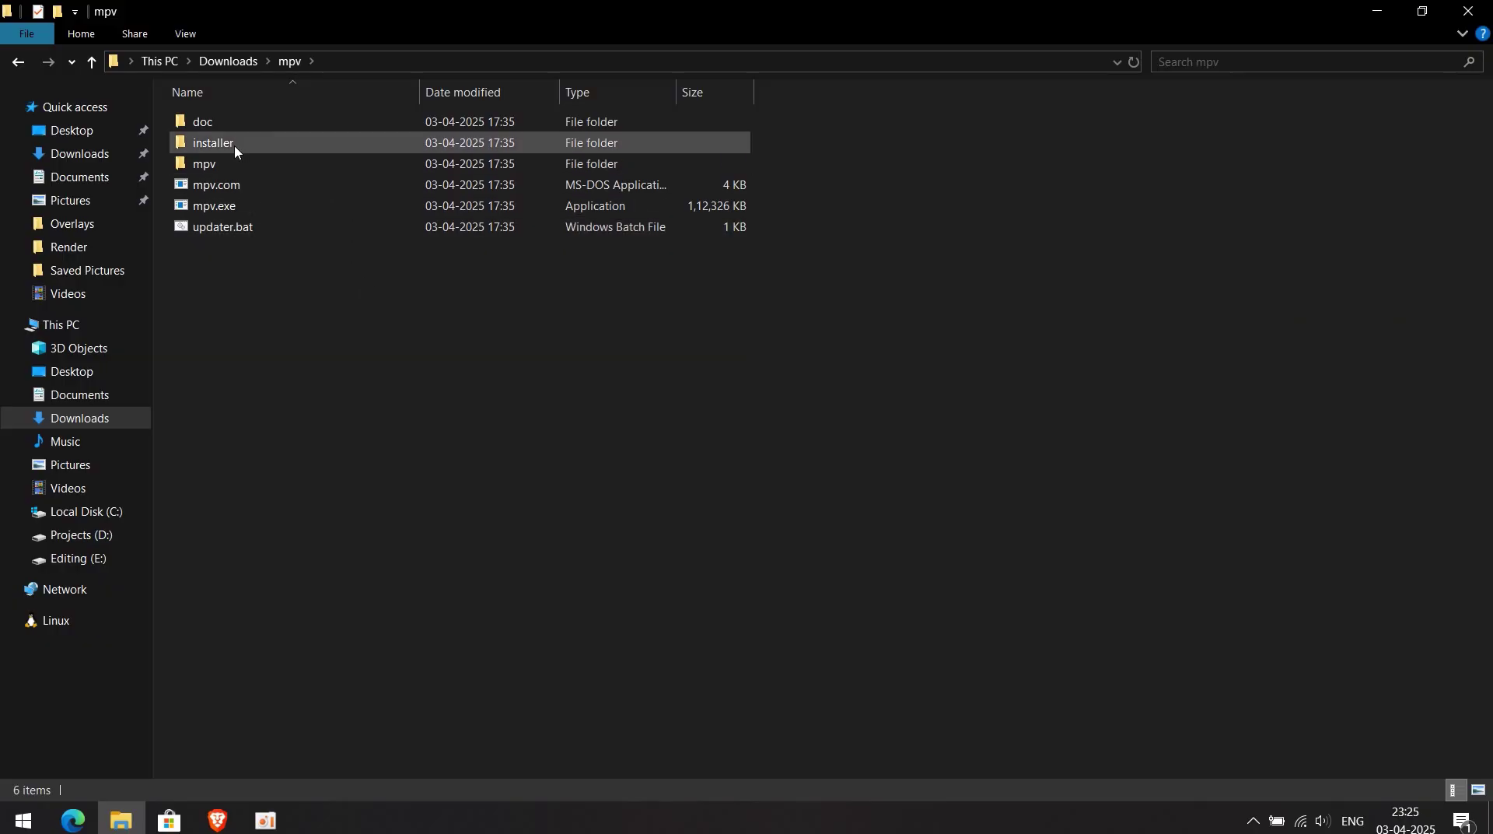
{"action": "double_click", "coordinate": [218, 123]}
{"action": "double_click", "coordinate": [328, 152]}
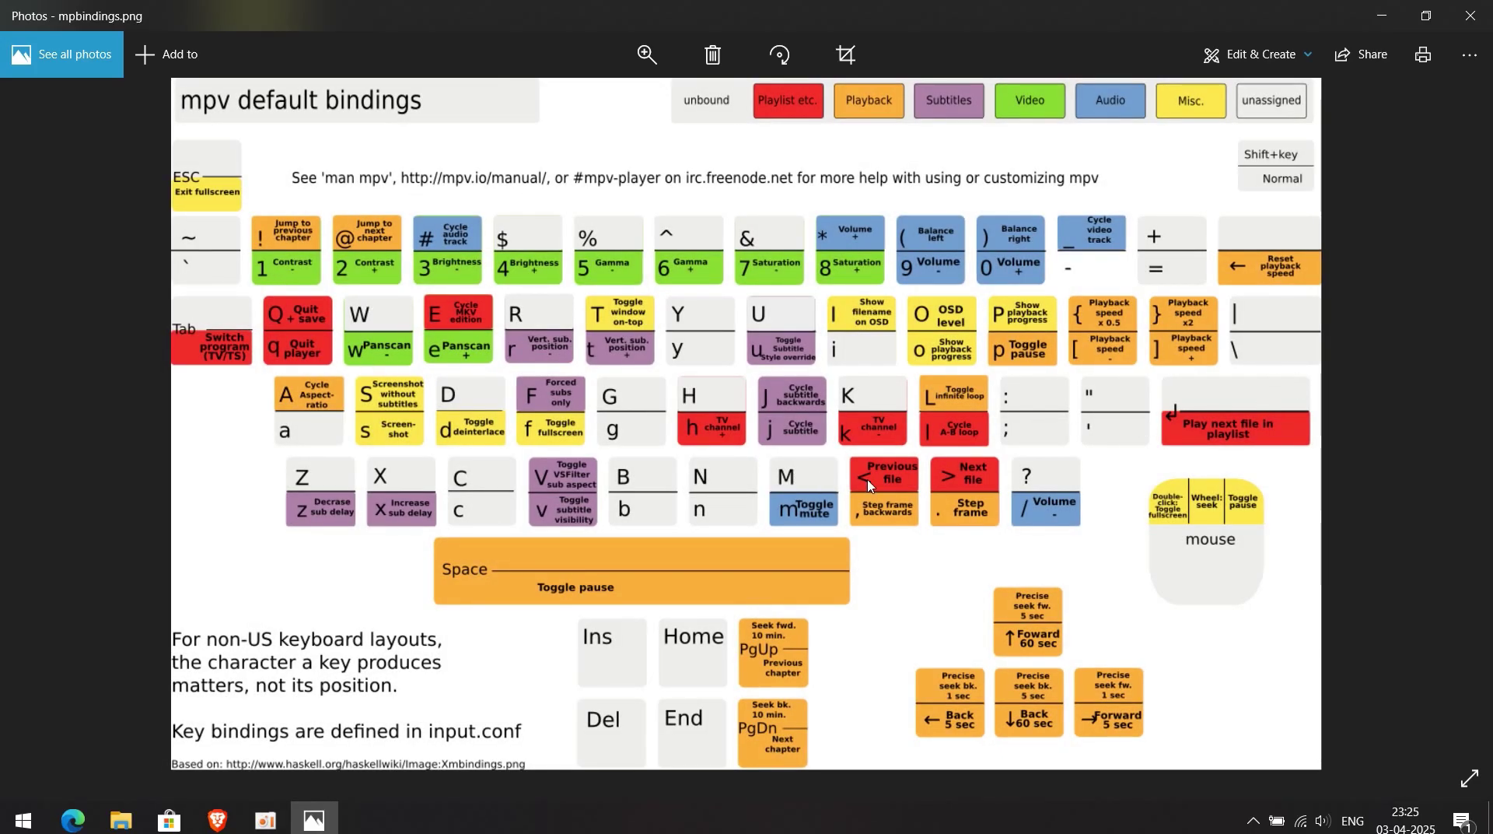
{"action": "left_click", "coordinate": [1470, 15]}
{"action": "key", "text": "BackSpace"}
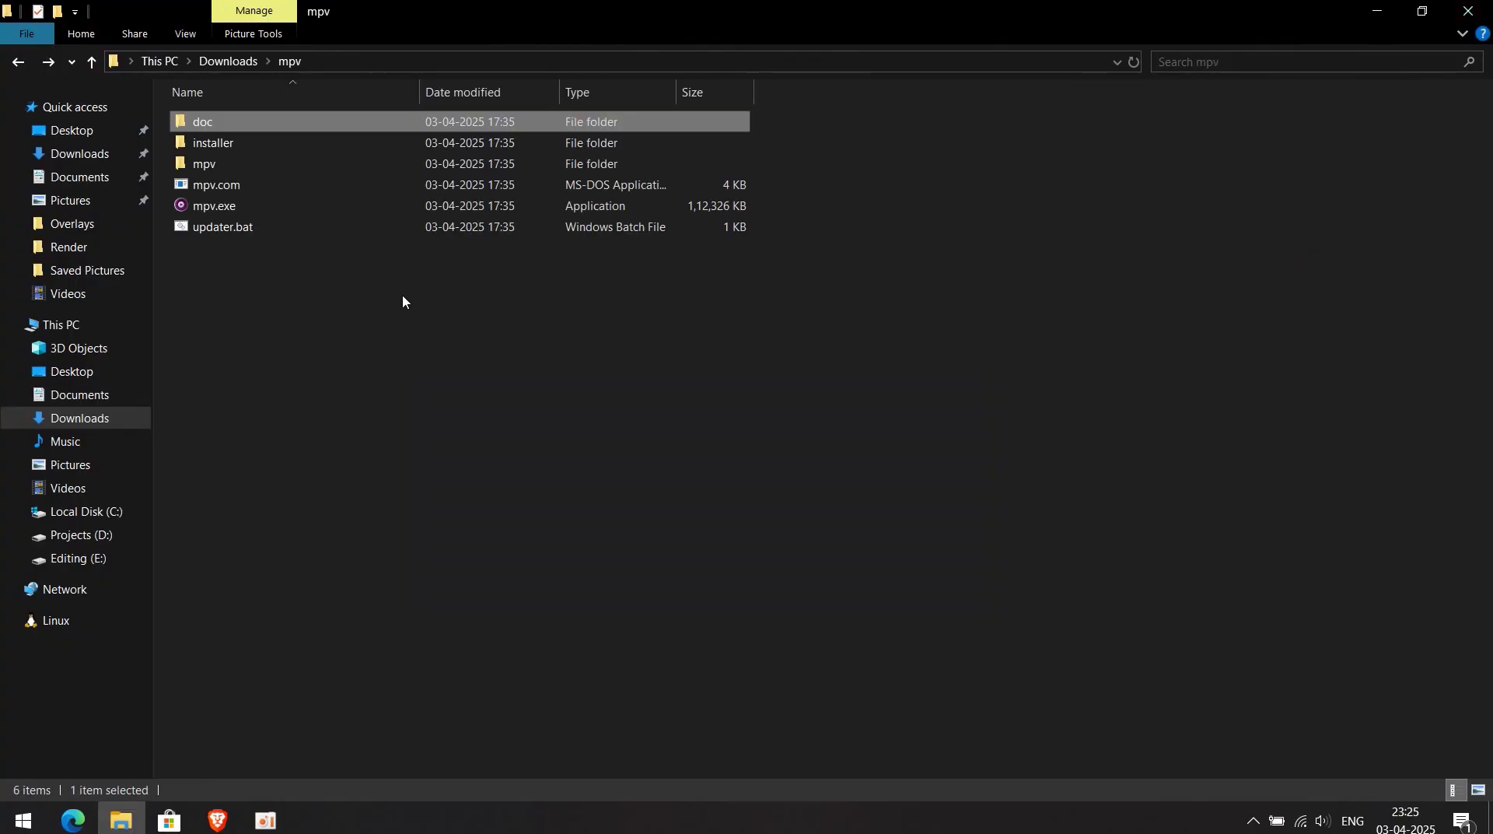
- Run mpv-install.bat from the installer folder as administrator, and close its console window once the installation finishes
{"action": "double_click", "coordinate": [215, 144]}
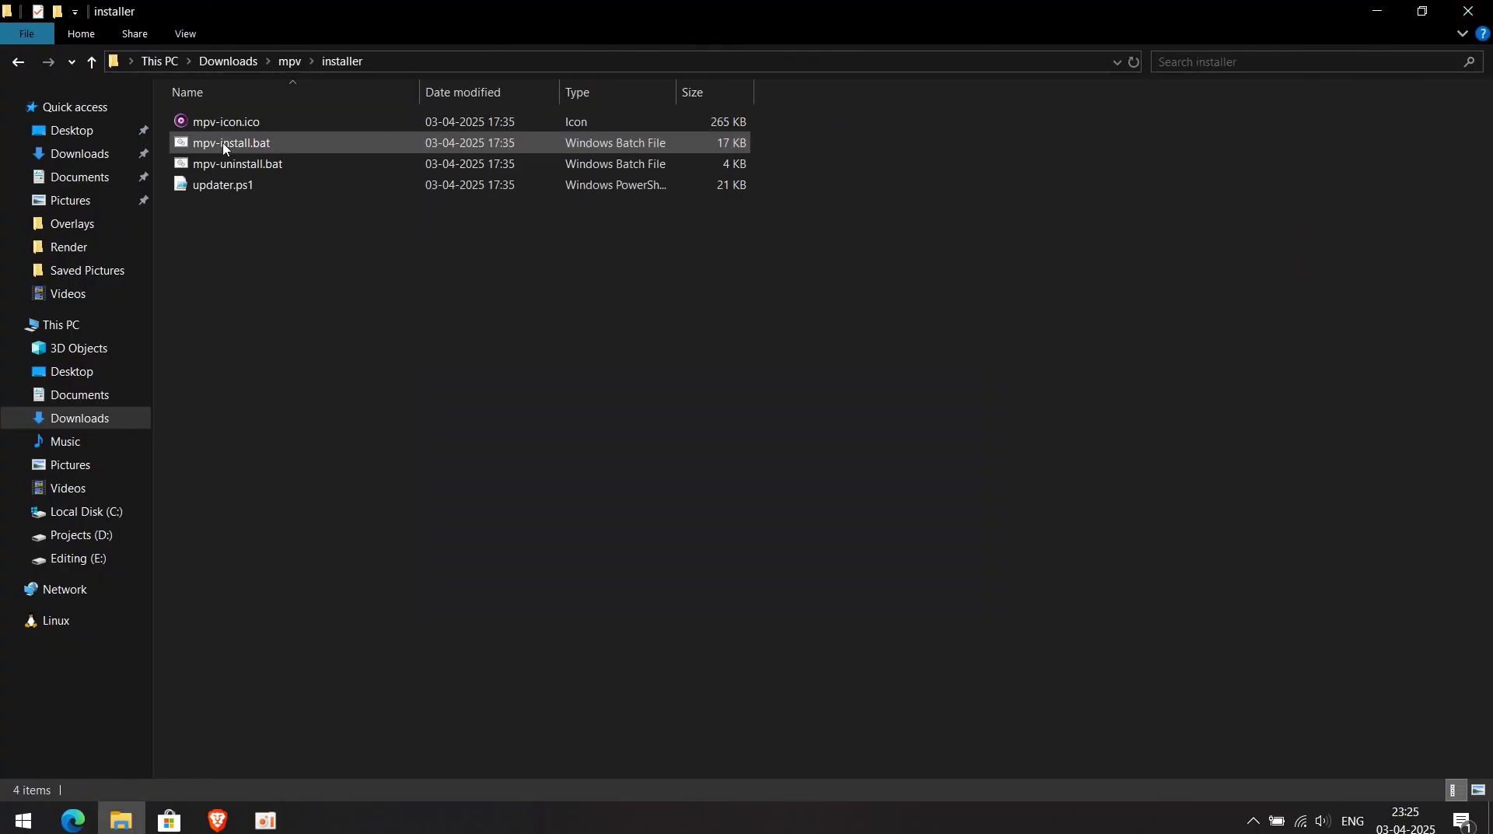
{"action": "right_click", "coordinate": [238, 150]}
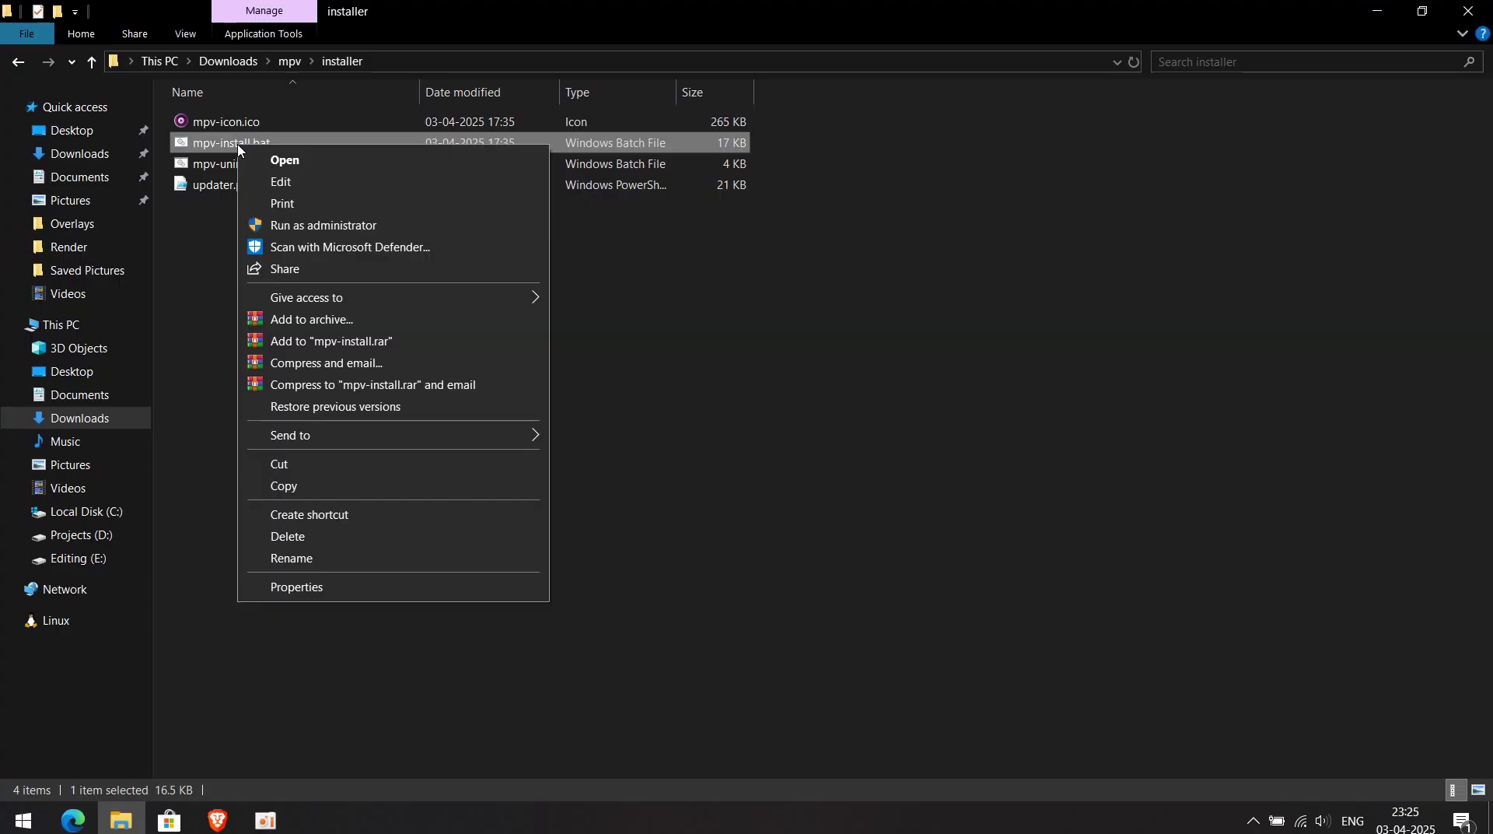
{"action": "left_click", "coordinate": [320, 225]}
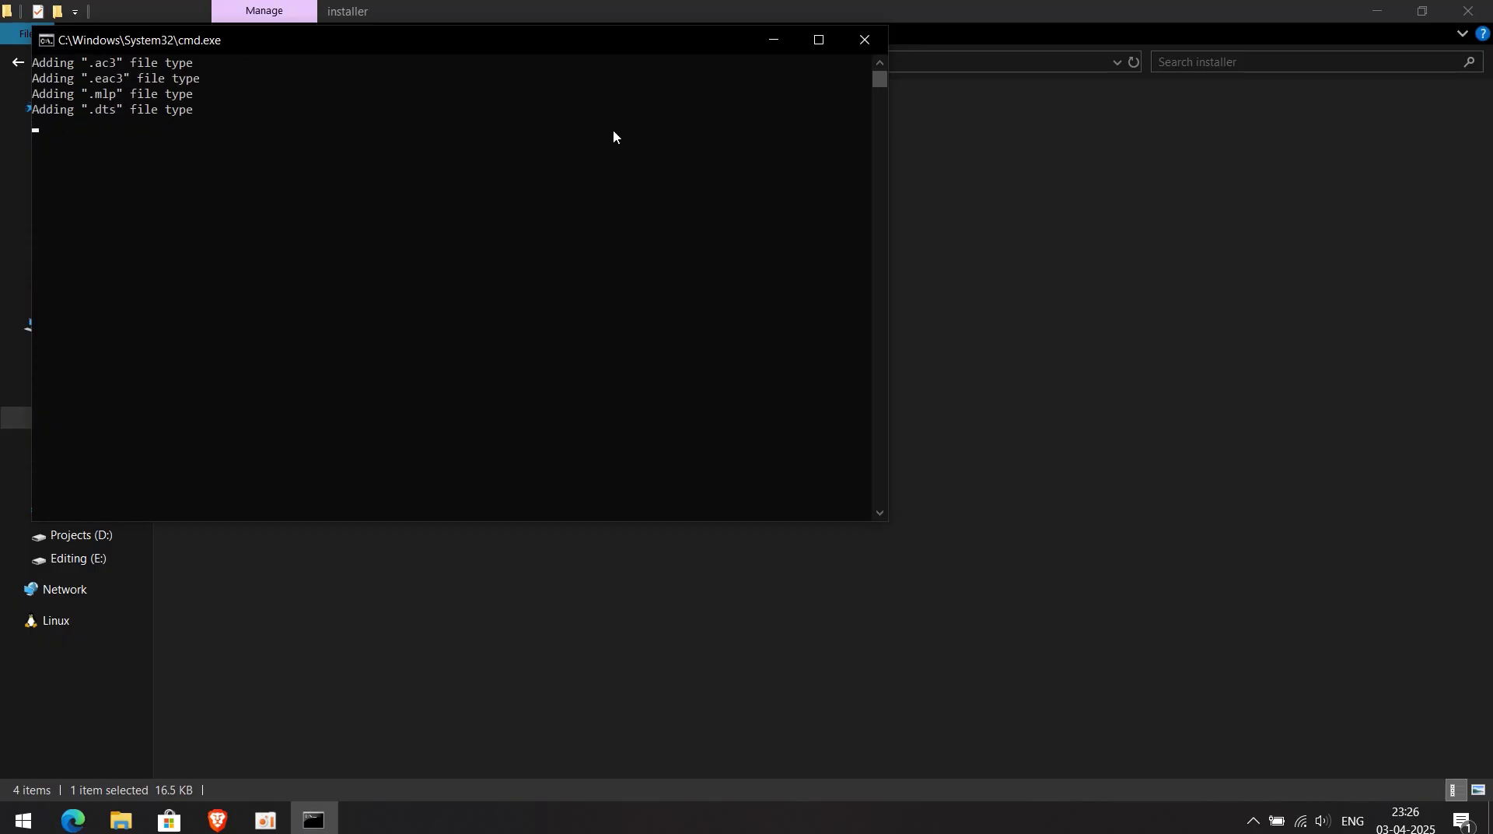
{"action": "left_click_drag", "start_coordinate": [563, 40], "coordinate": [726, 147]}
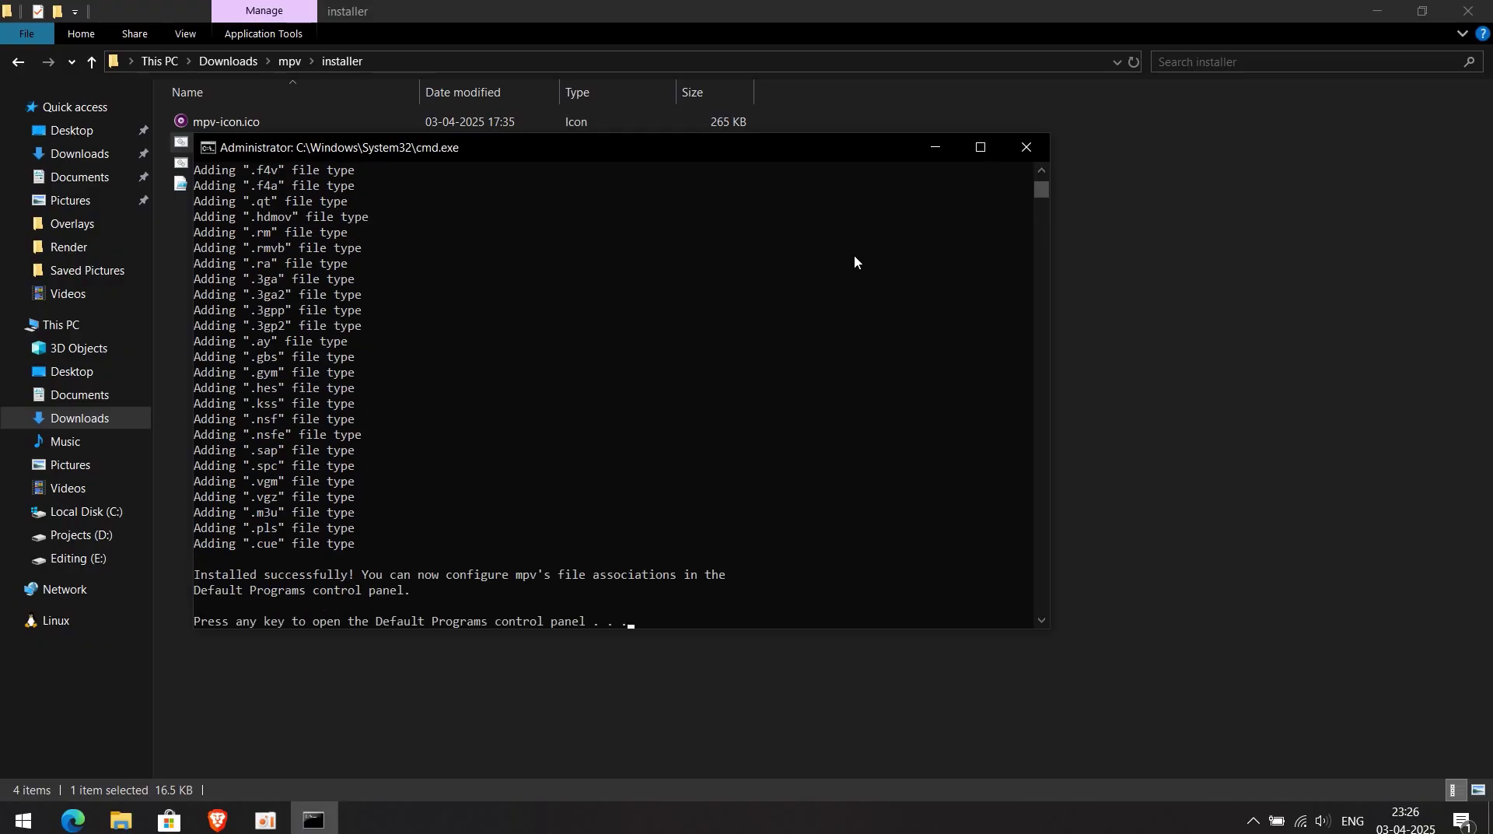
{"action": "left_click", "coordinate": [1034, 146]}
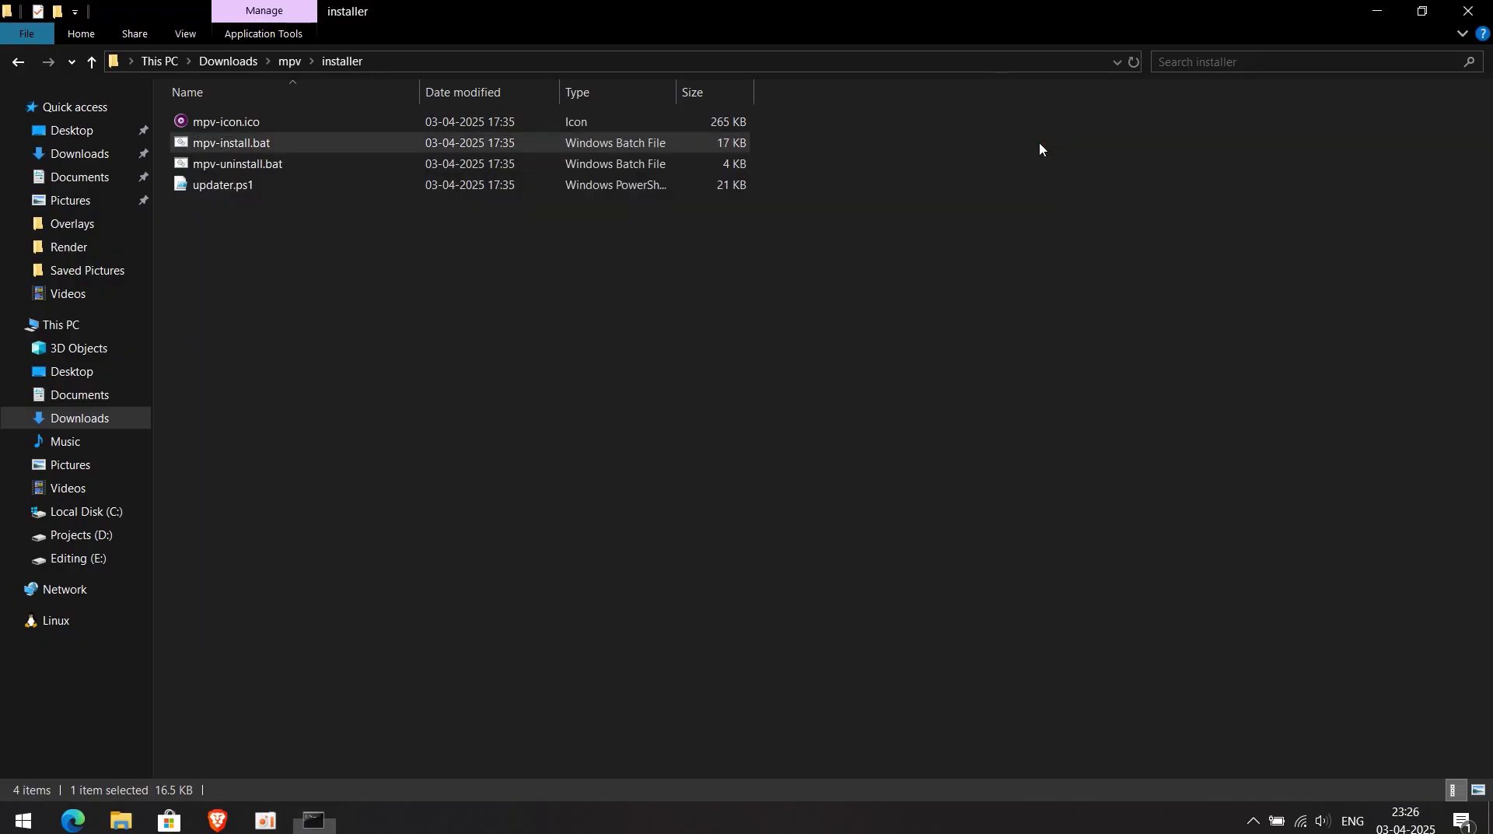
- Copy the mpv folder from Downloads into Program Files on Local Disk (C:)
{"action": "right_click", "coordinate": [663, 321]}
{"action": "left_click", "coordinate": [689, 394]}
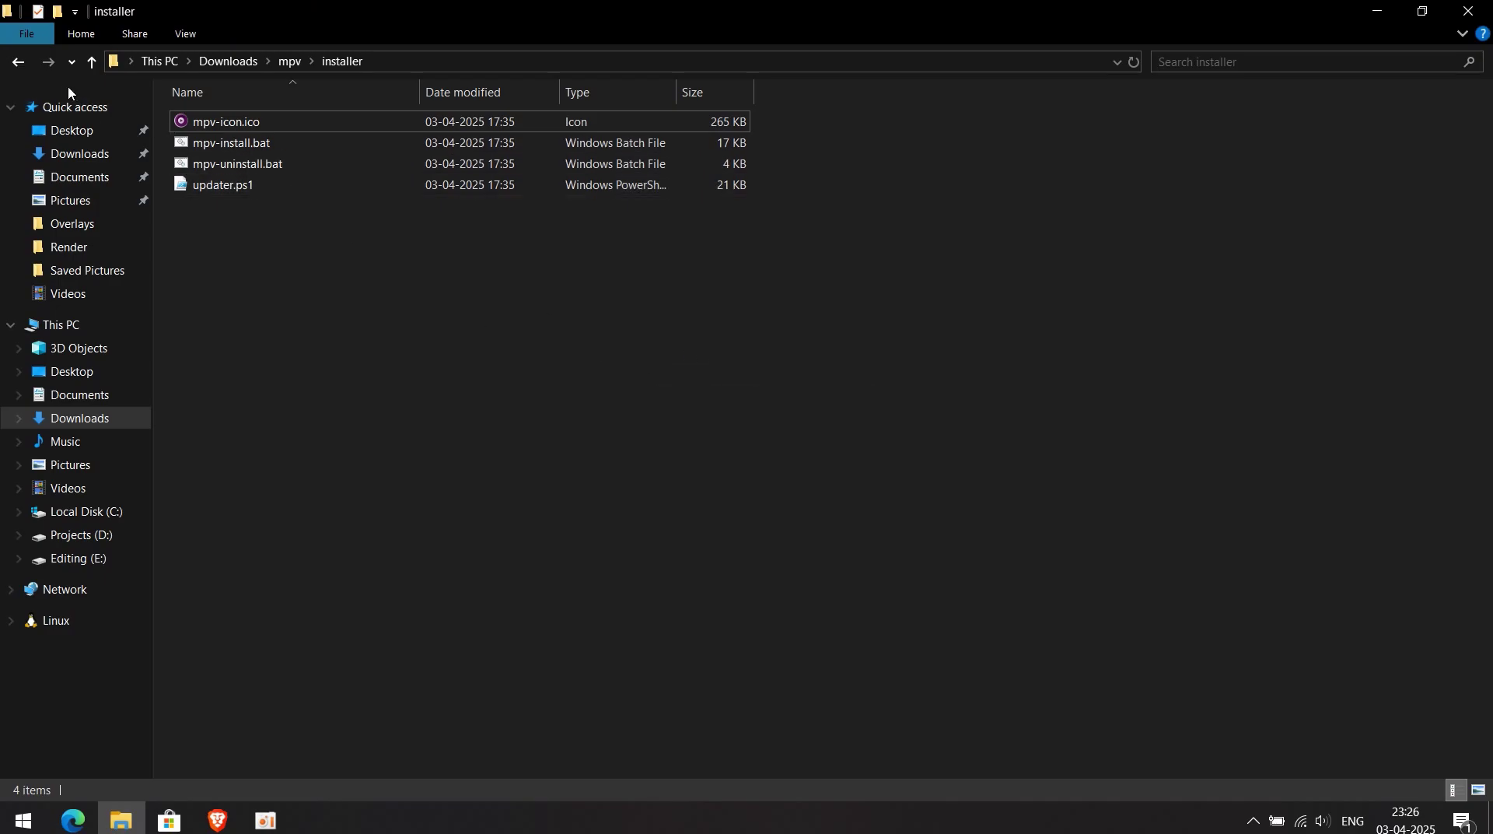
{"action": "left_click", "coordinate": [17, 65]}
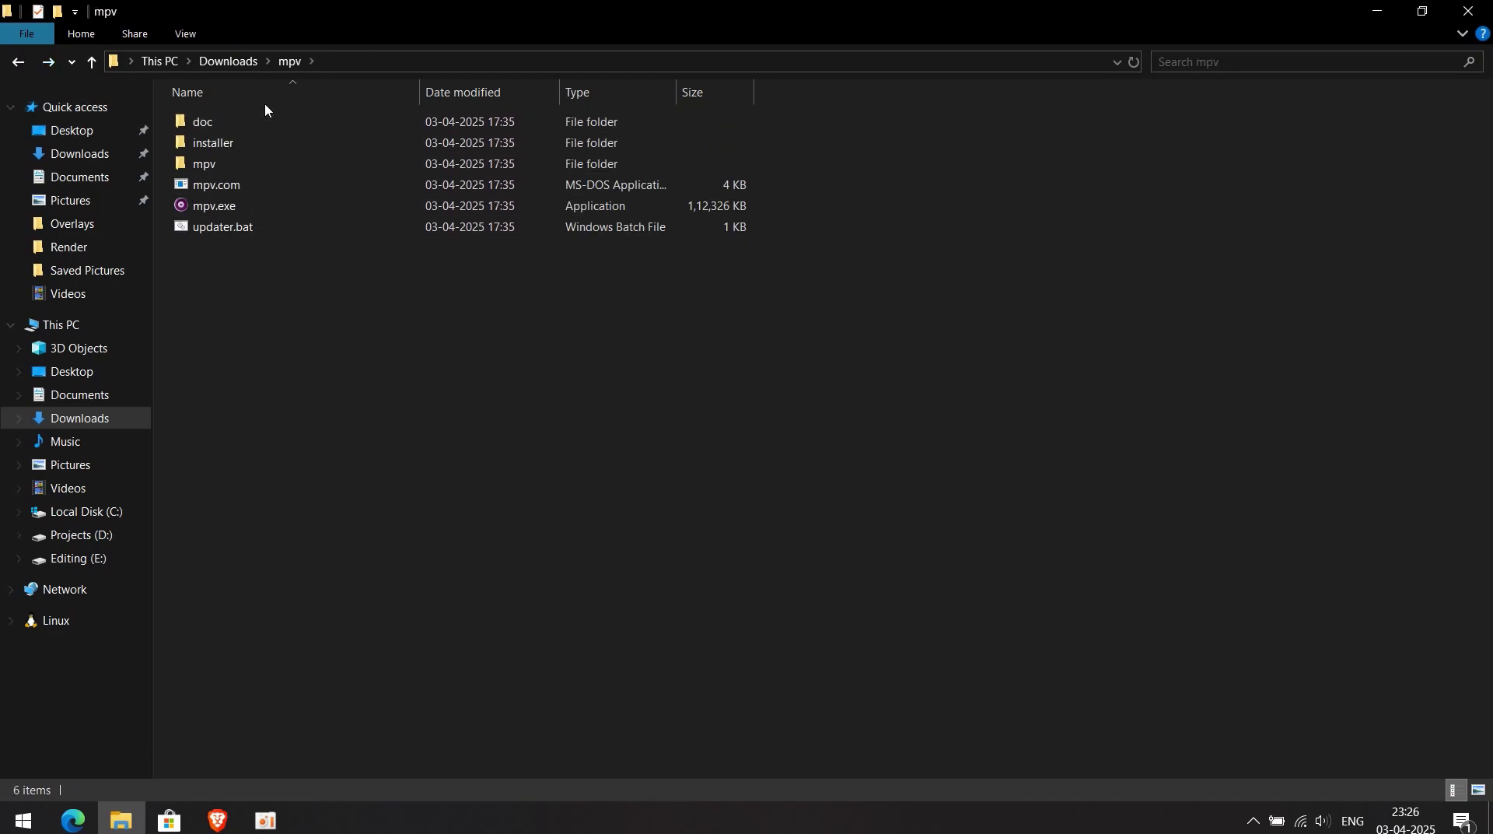
{"action": "left_click", "coordinate": [231, 63]}
{"action": "right_click", "coordinate": [319, 204]}
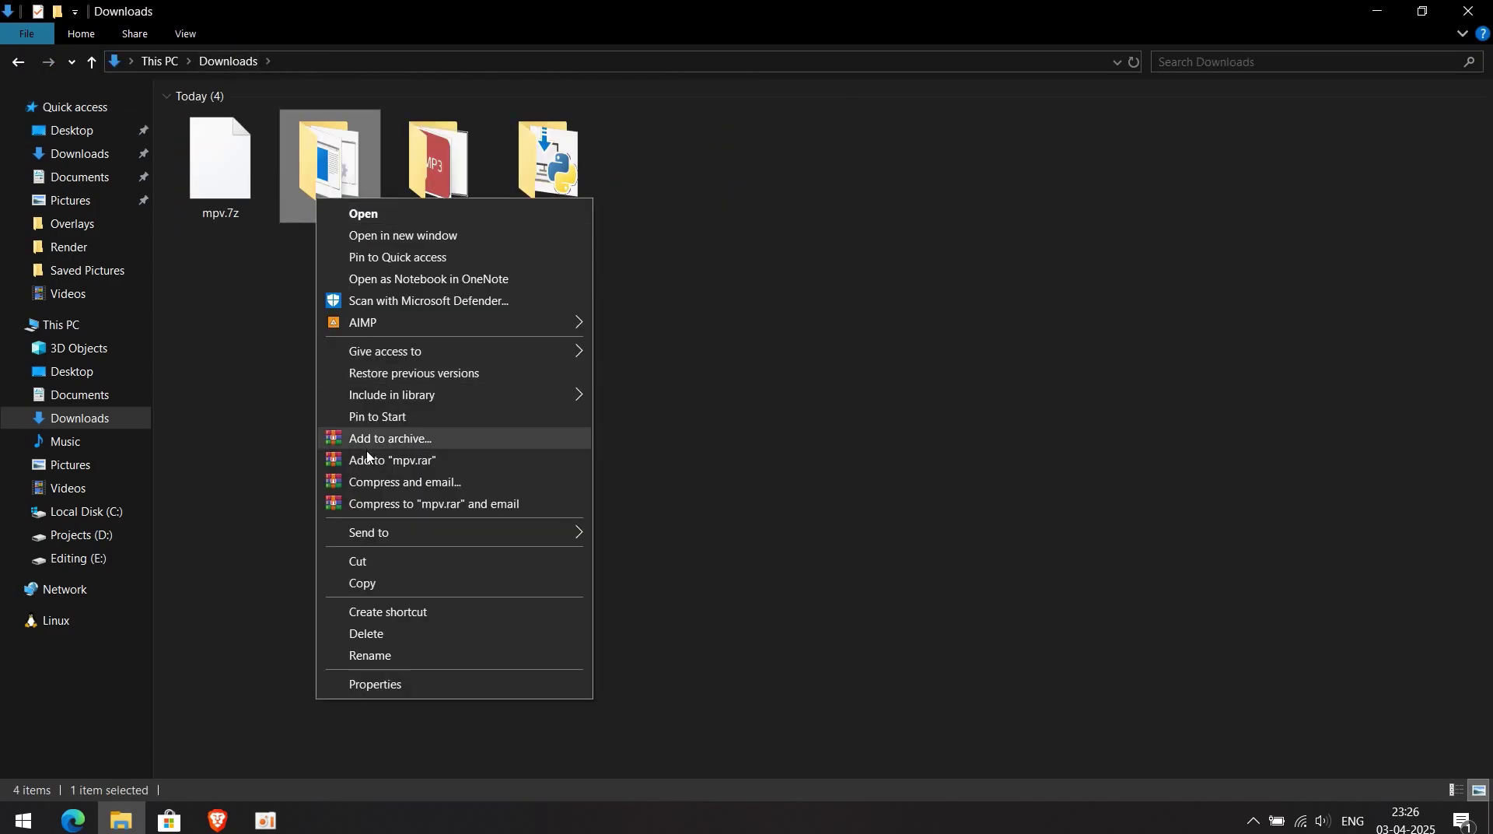
{"action": "left_click", "coordinate": [377, 582]}
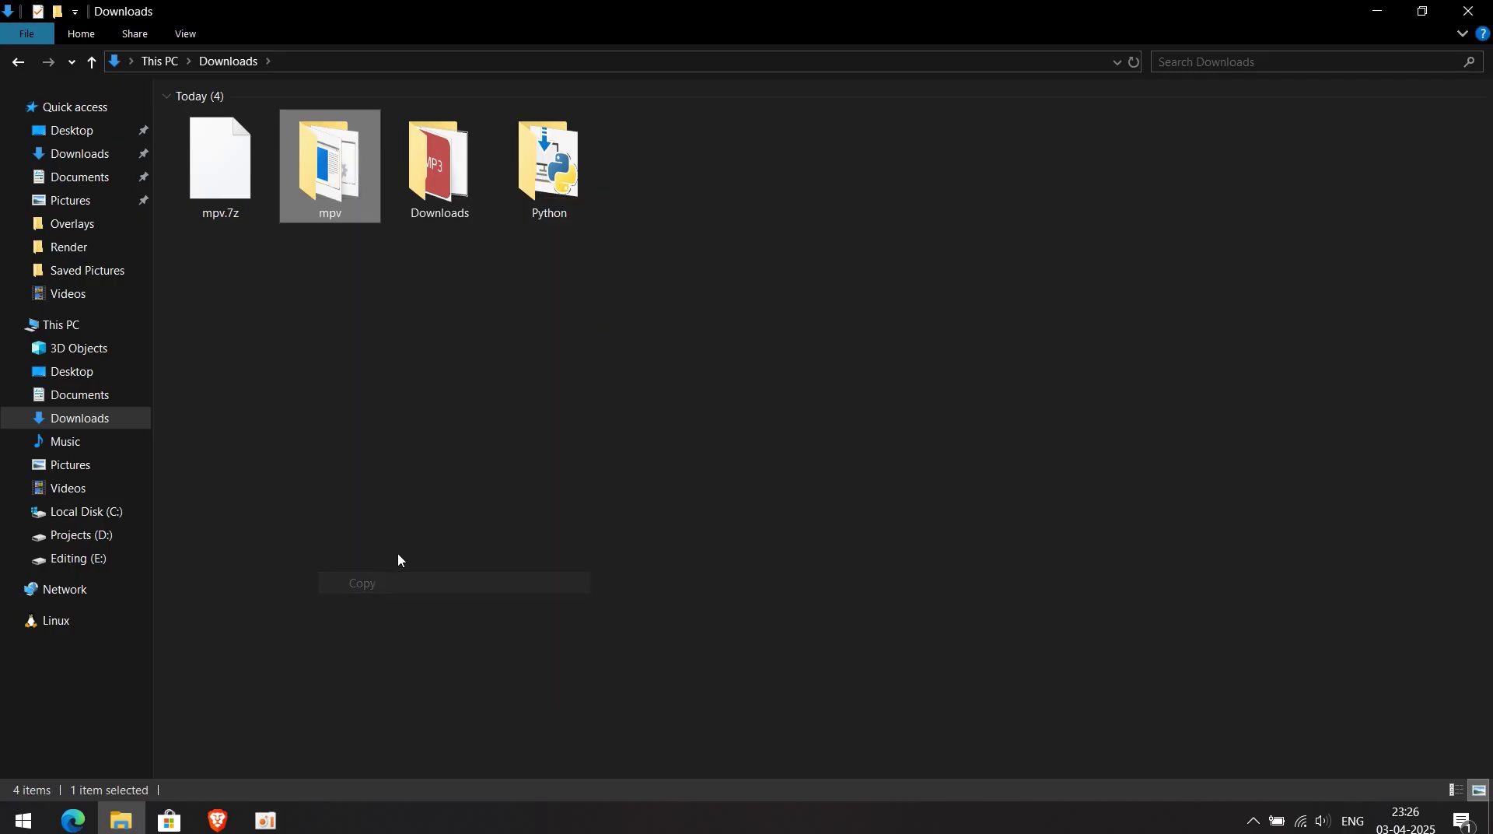
{"action": "left_click", "coordinate": [92, 513]}
{"action": "double_click", "coordinate": [231, 163]}
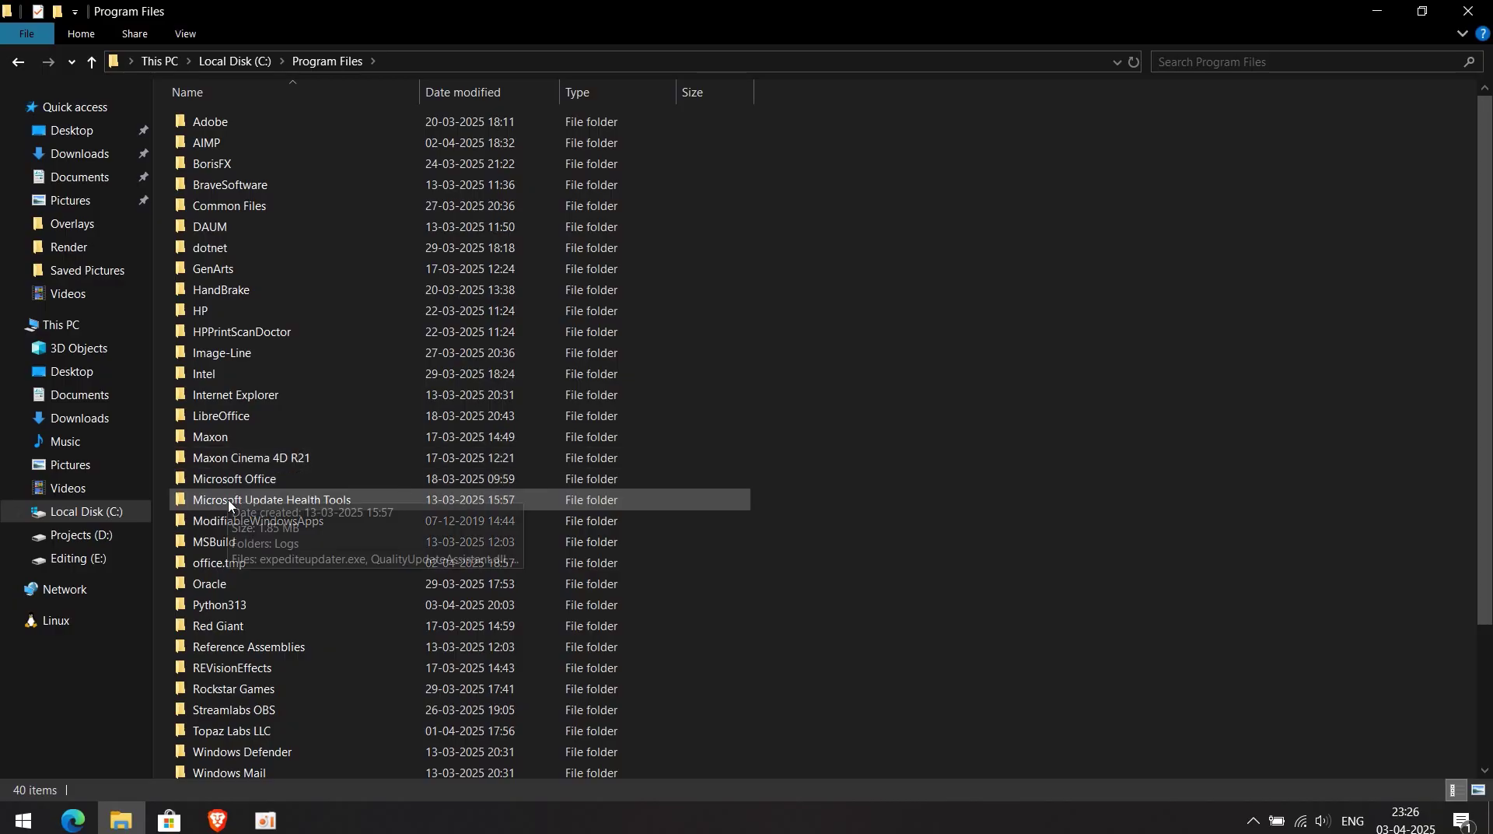
{"action": "right_click", "coordinate": [1004, 340]}
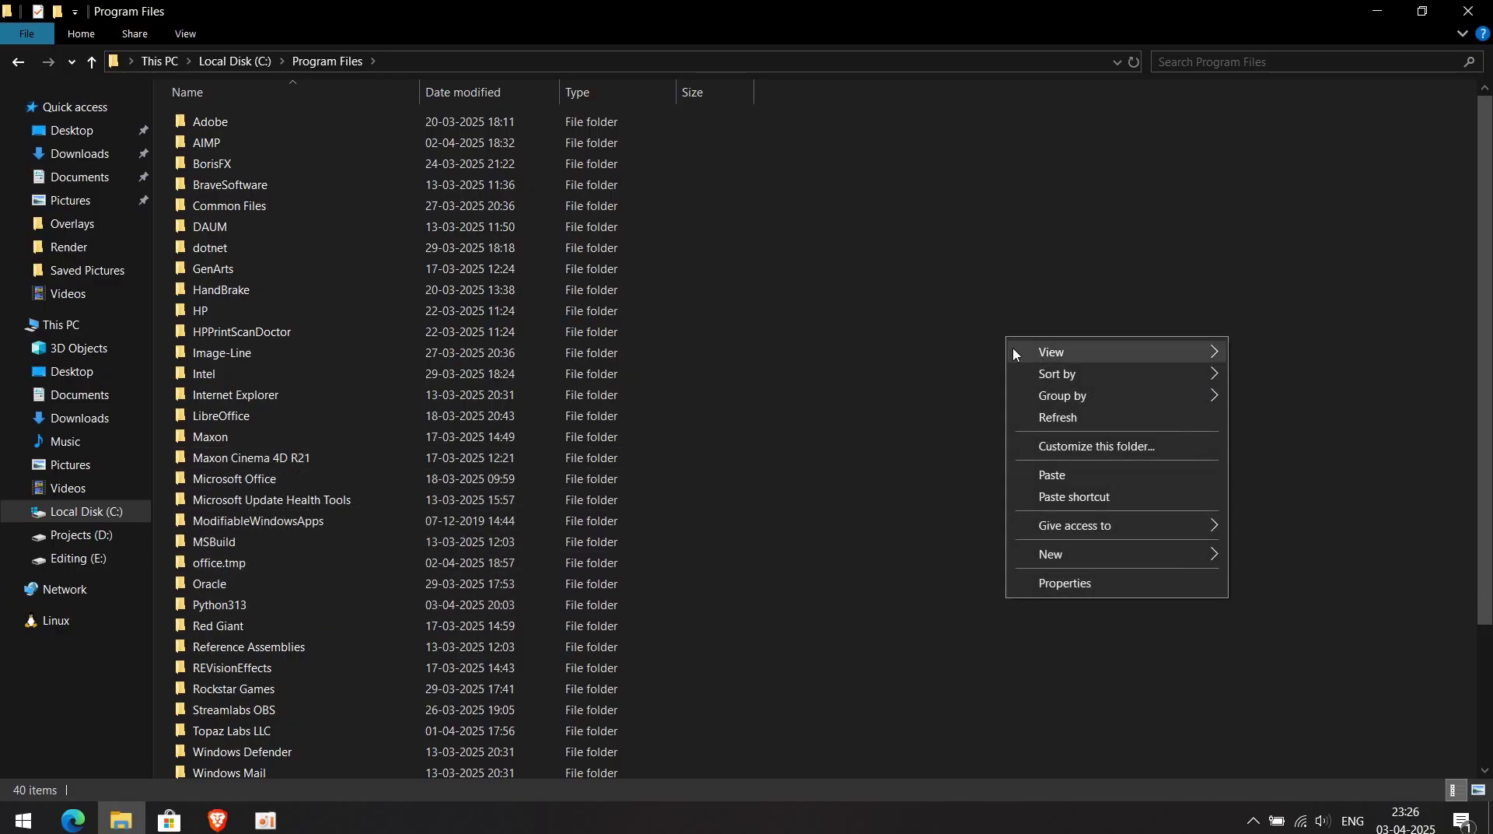
{"action": "left_click", "coordinate": [1062, 476]}
{"action": "left_click", "coordinate": [721, 325]}
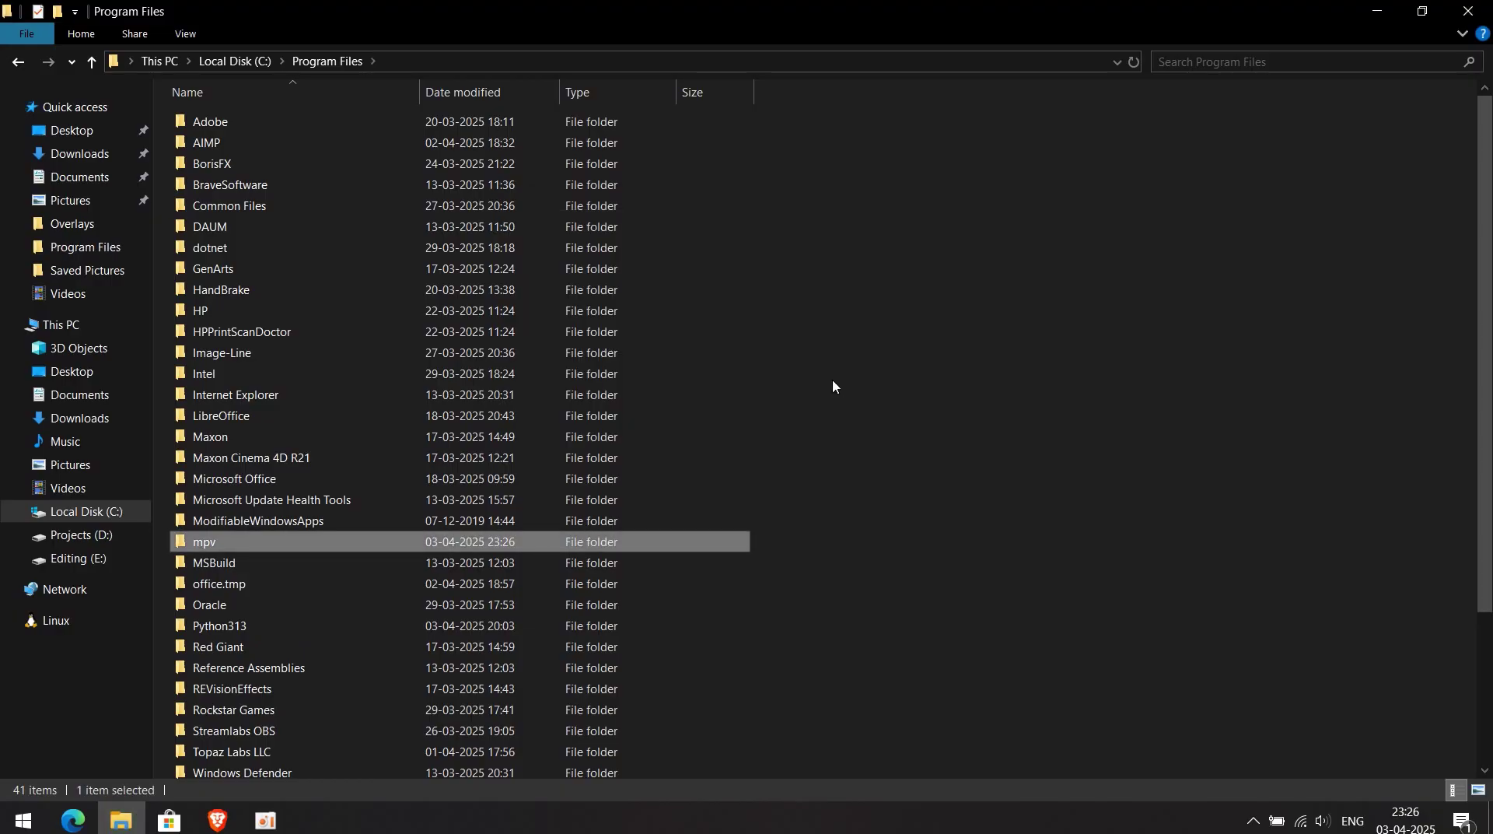
{"action": "right_click", "coordinate": [833, 381]}
{"action": "left_click", "coordinate": [859, 461]}
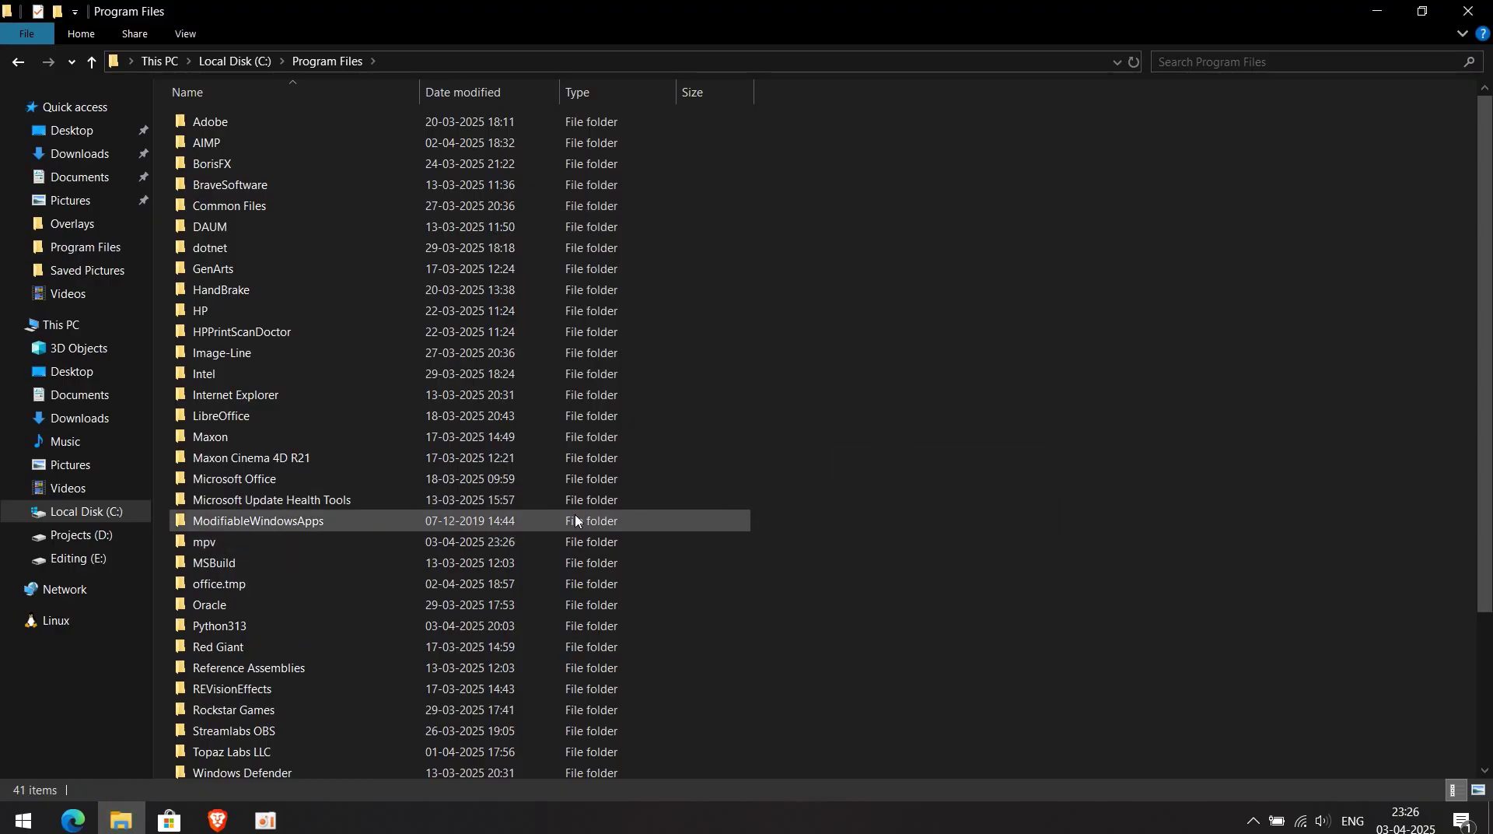
- Create a desktop shortcut for mpv.exe from the mpv folder in Program Files
{"action": "double_click", "coordinate": [201, 540]}
{"action": "left_click", "coordinate": [212, 207]}
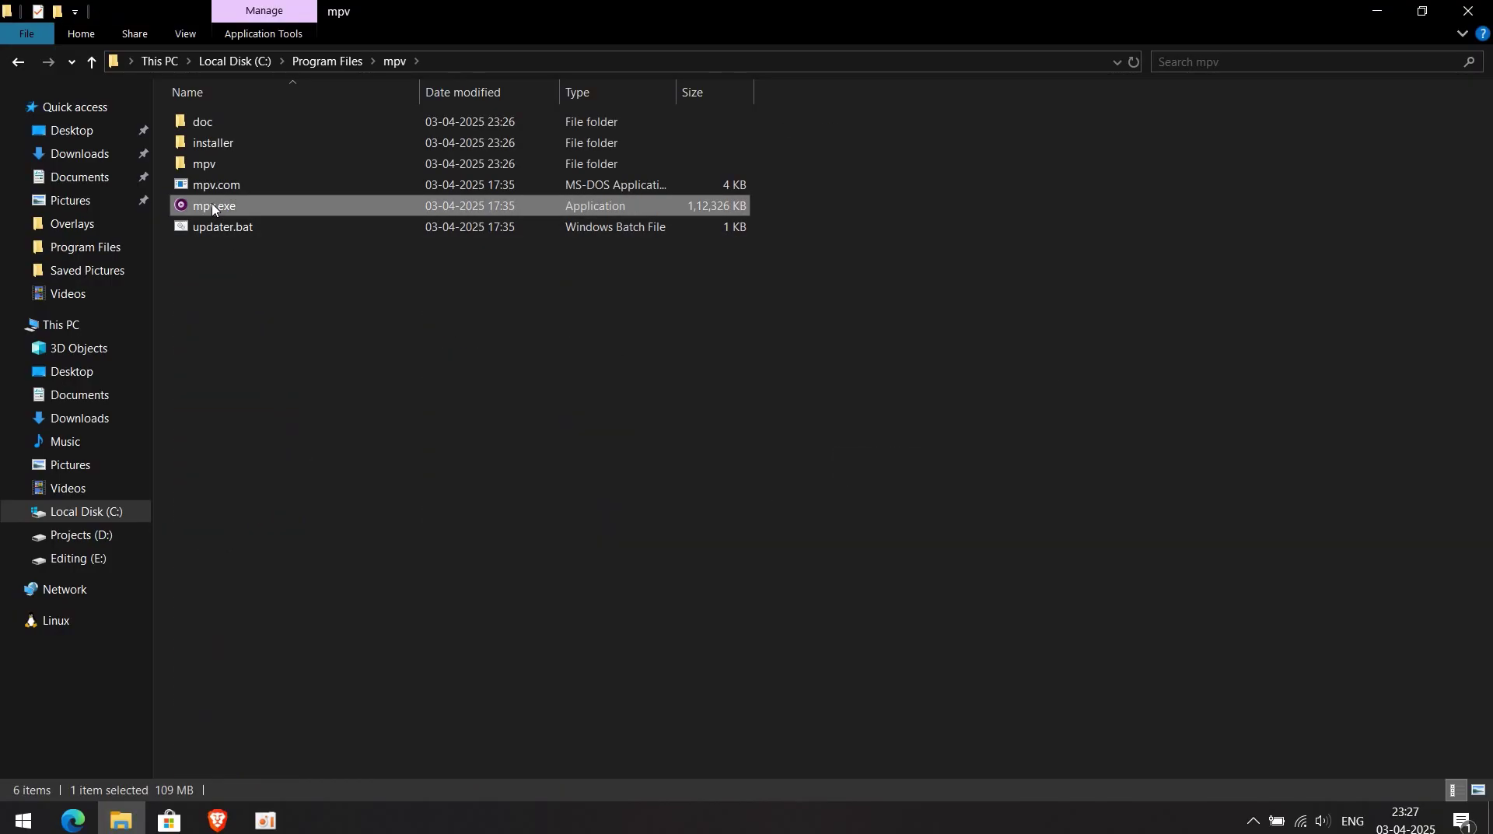
{"action": "right_click", "coordinate": [211, 205]}
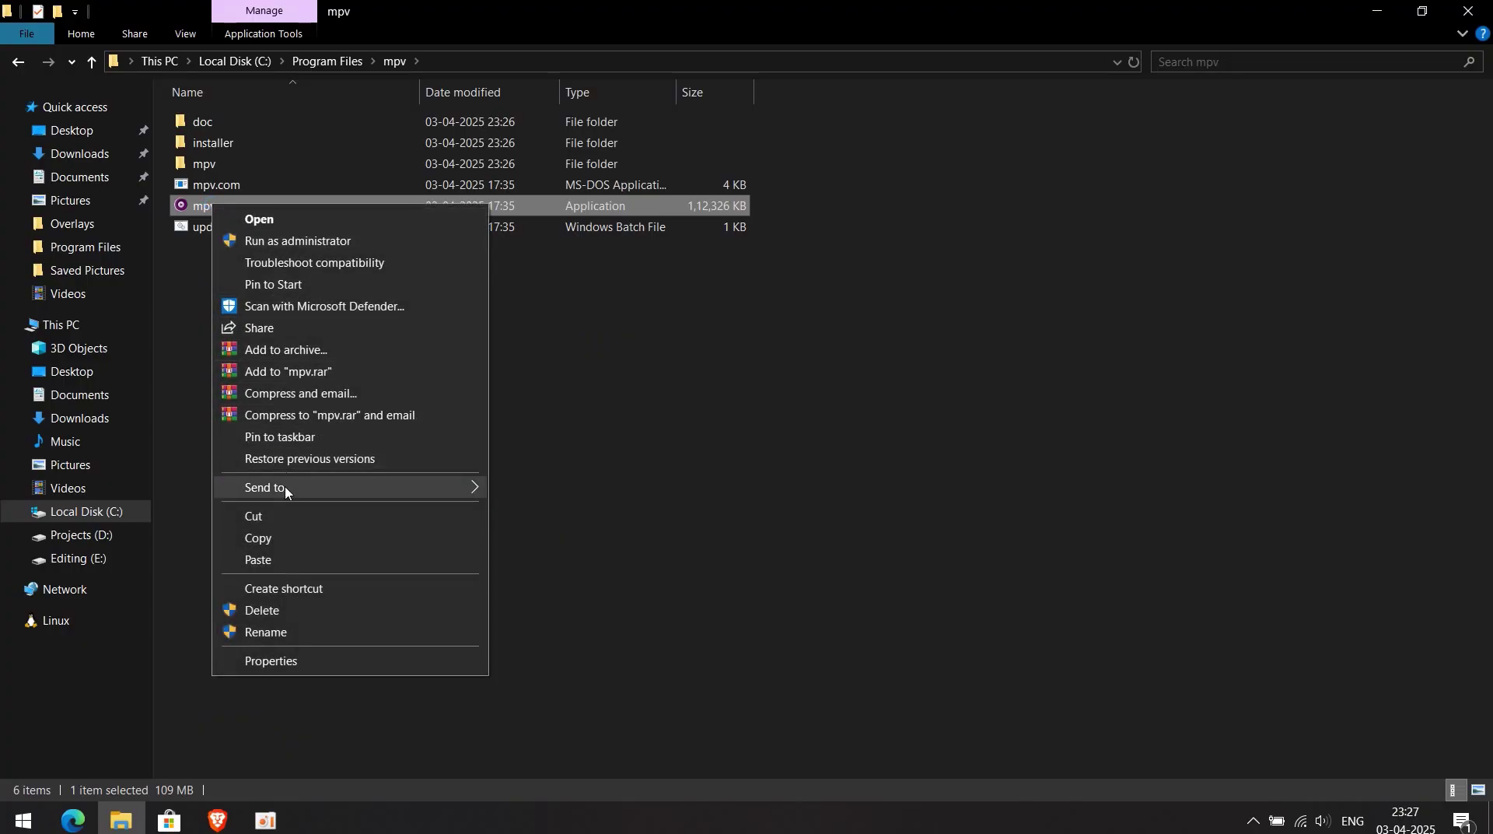
{"action": "mouse_move", "coordinate": [285, 486]}
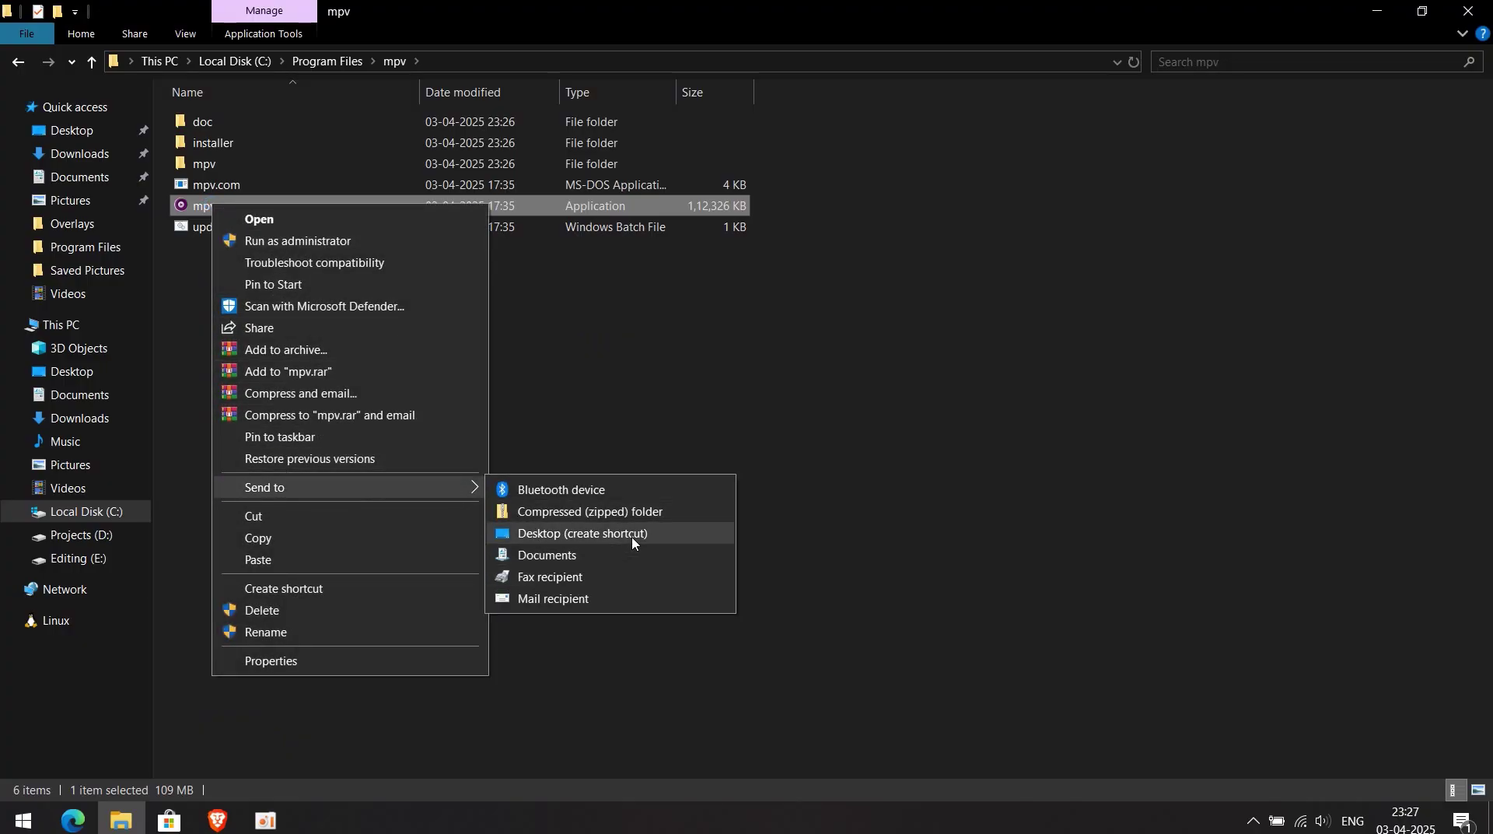
{"action": "left_click", "coordinate": [606, 534]}
{"action": "left_click", "coordinate": [693, 434]}
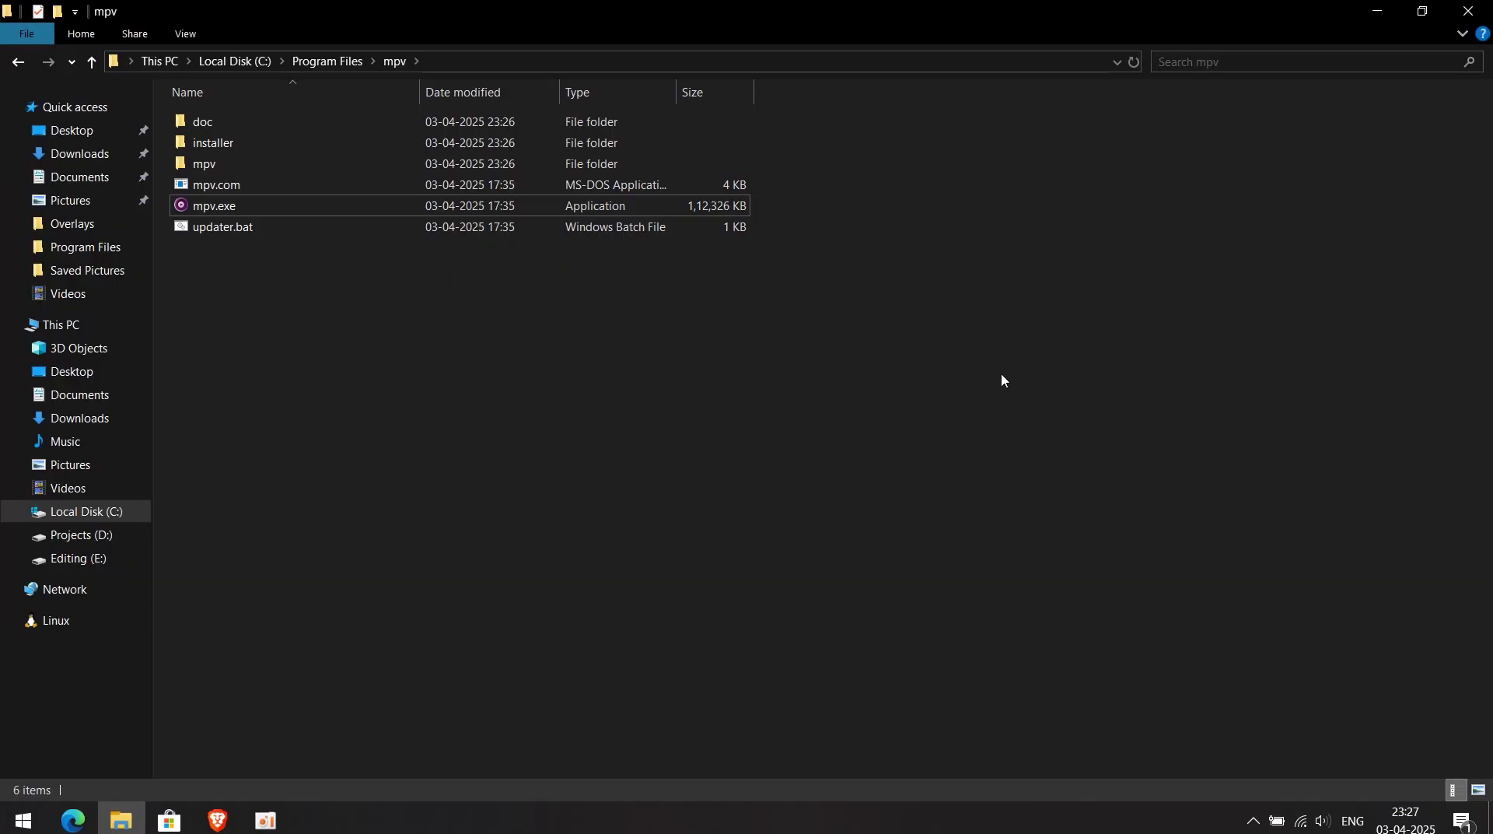
- Minimize the folder window and rename the mpv.exe desktop shortcut as "mpv player"
{"action": "left_click", "coordinate": [1377, 11]}
{"action": "right_click", "coordinate": [124, 692]}
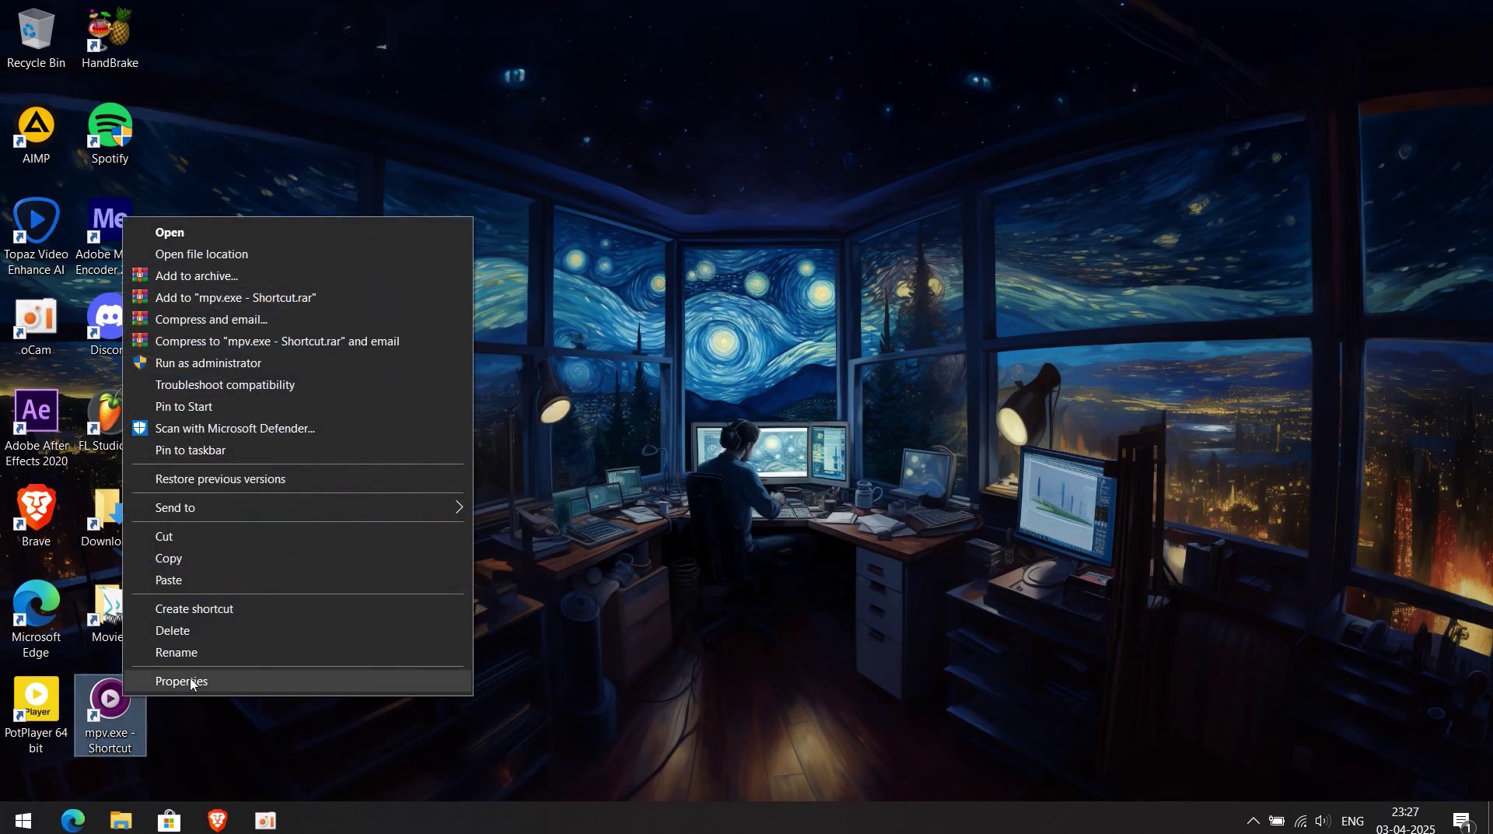
{"action": "left_click", "coordinate": [200, 652]}
{"action": "type", "text": "mp"}
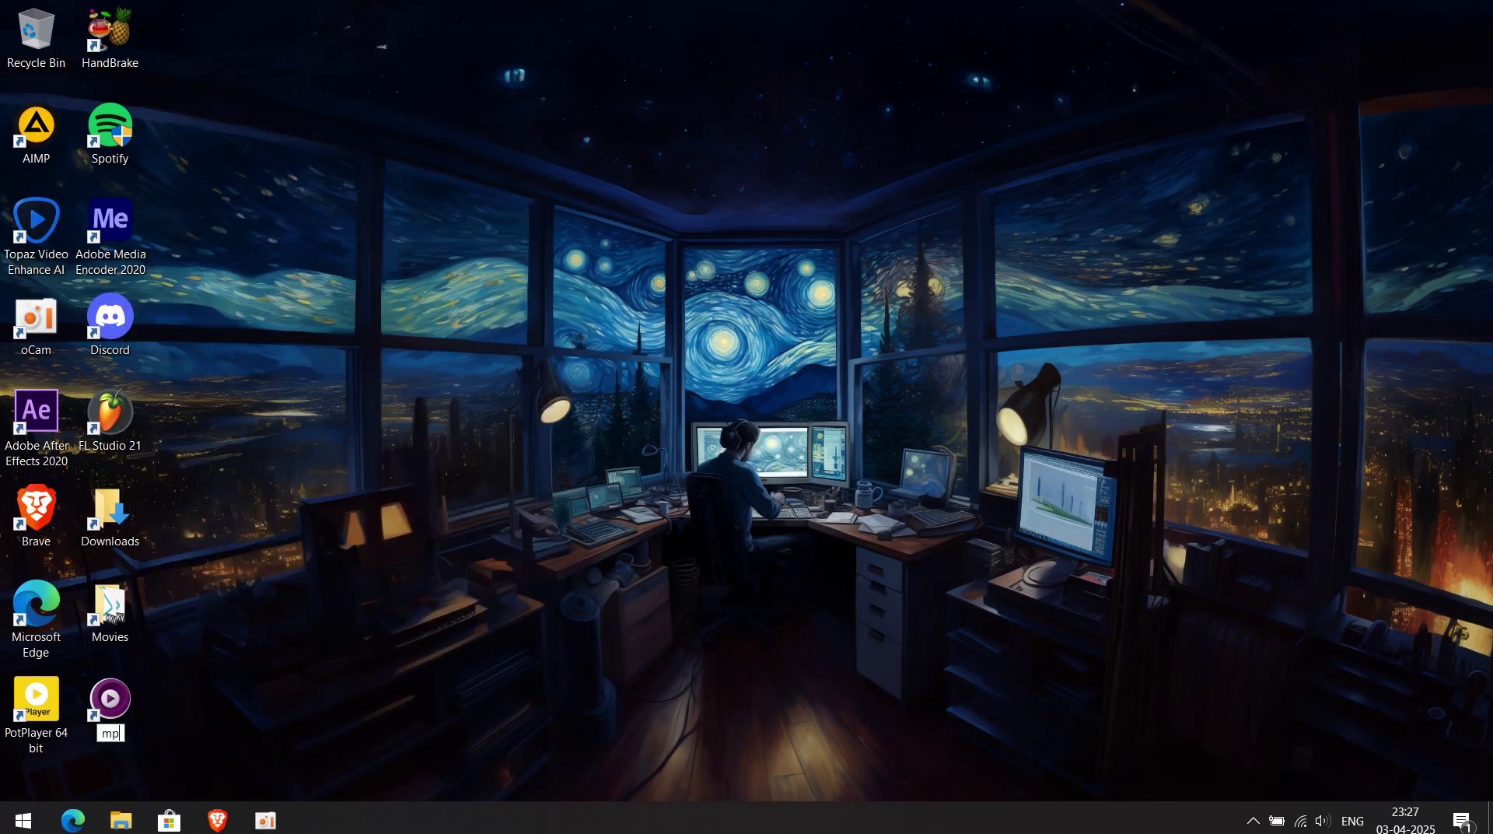
{"action": "type", "text": "v player"}
{"action": "key", "text": "Return"}
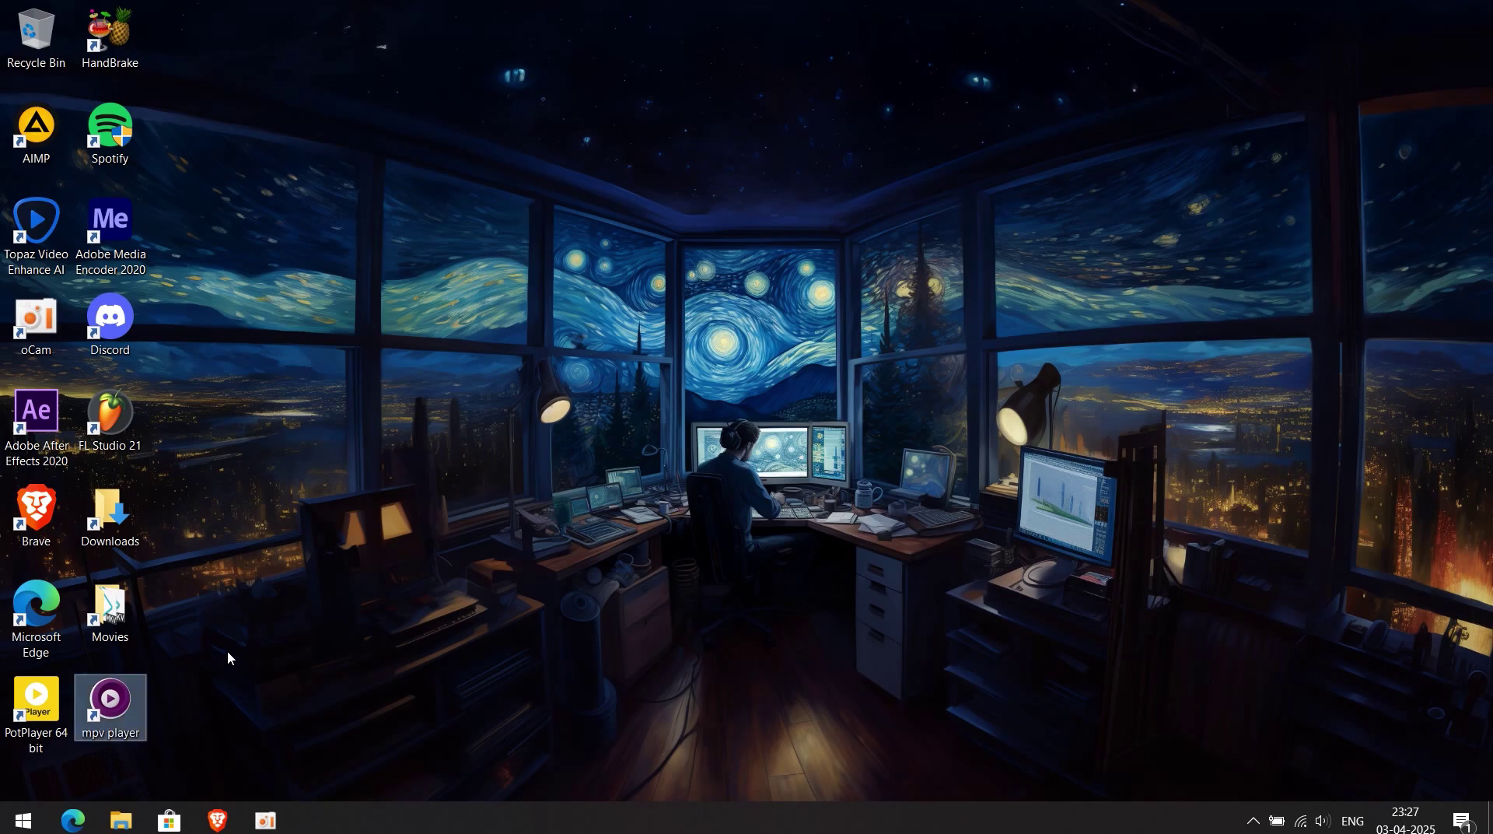
{"action": "left_click", "coordinate": [251, 638]}
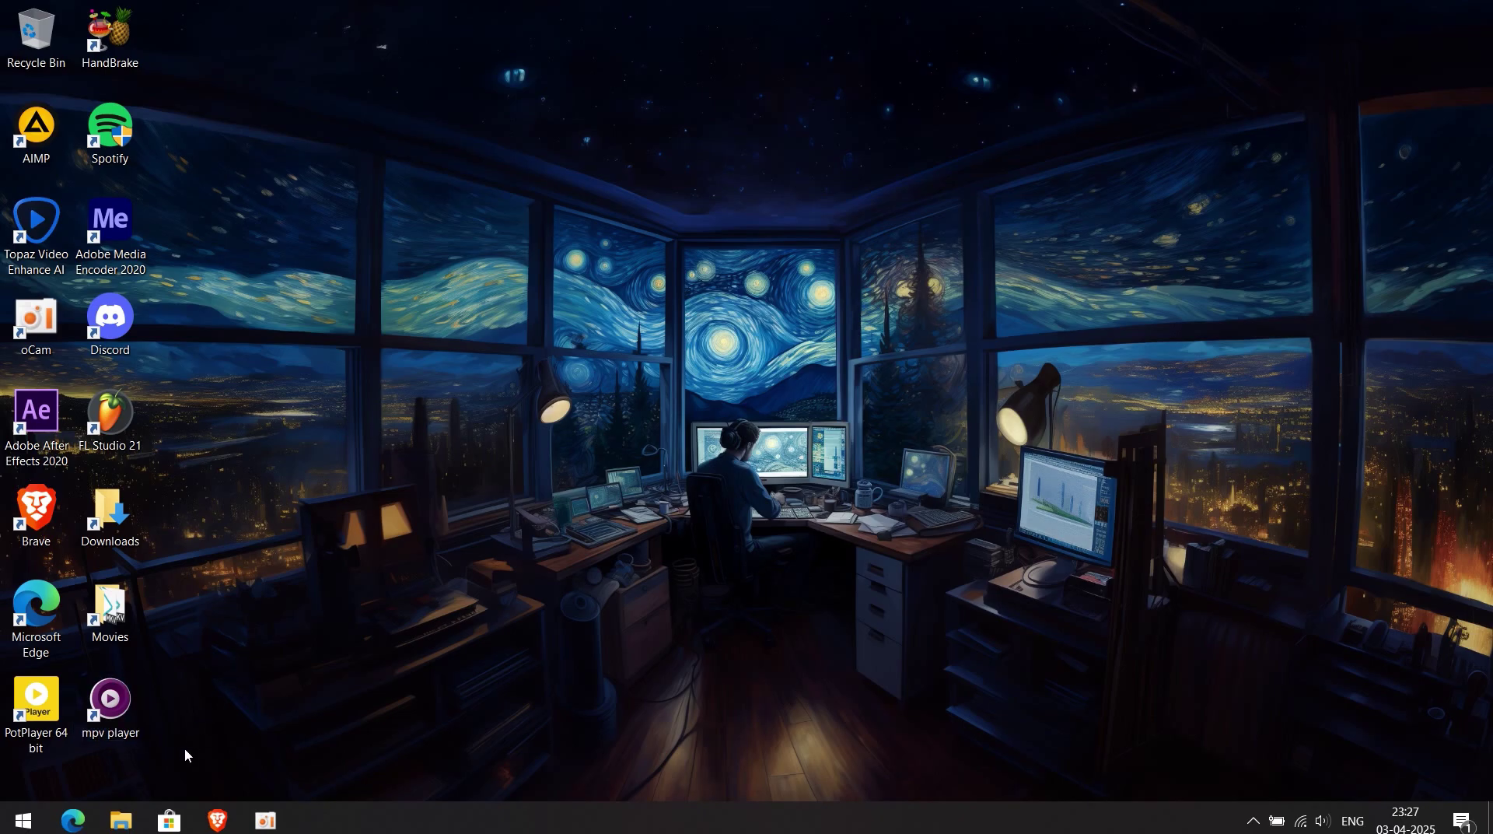
- Close the mpv folder window from Program Files and refresh the desktop
{"action": "left_click", "coordinate": [120, 820]}
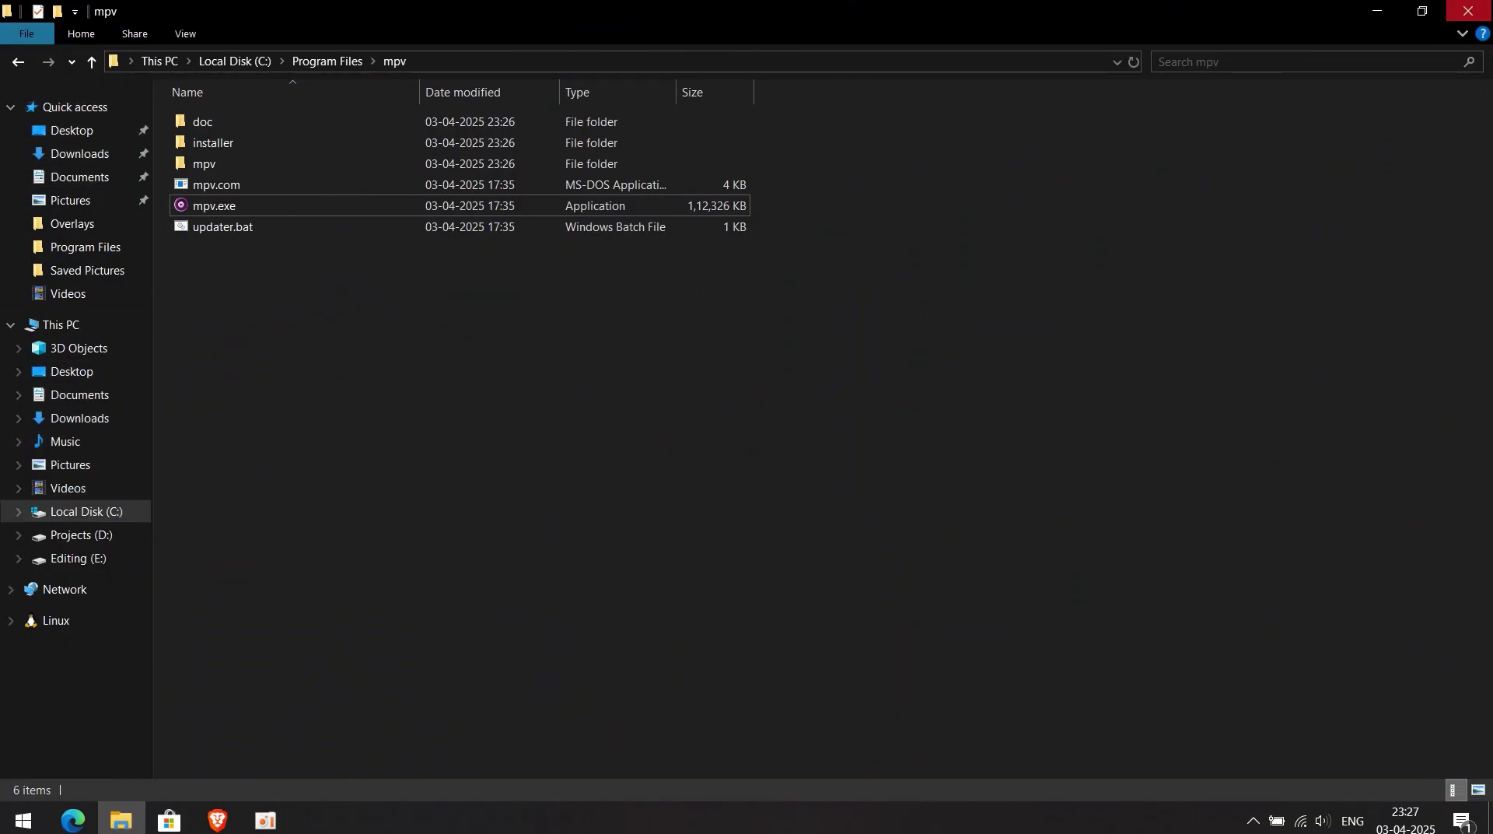
{"action": "left_click", "coordinate": [1468, 11]}
{"action": "right_click", "coordinate": [768, 291]}
{"action": "left_click", "coordinate": [806, 348]}
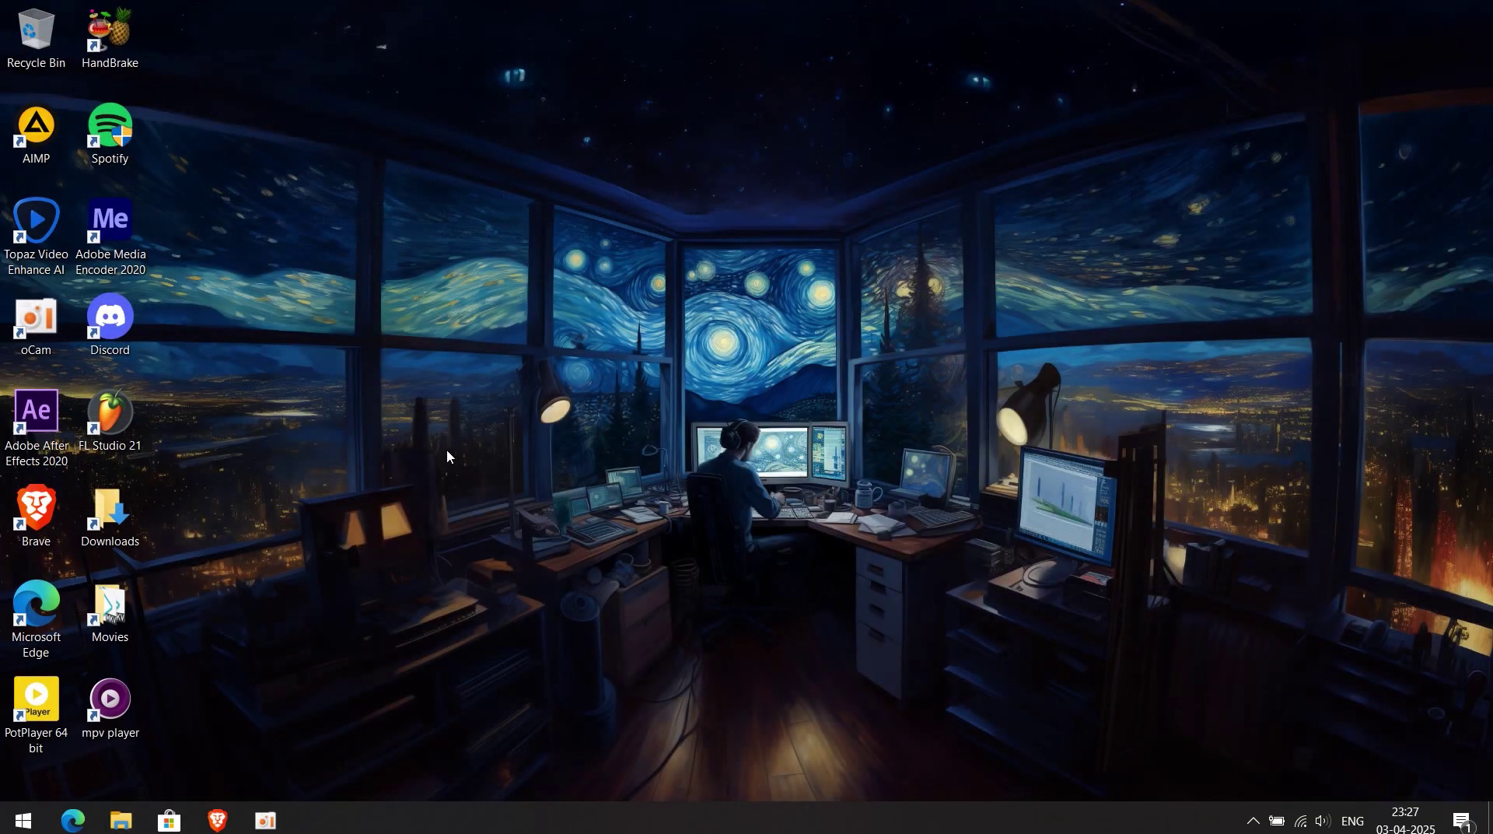
- Open the roaming application data folder by running %appdata% from the Run dialog
{"action": "key", "text": "super+r"}
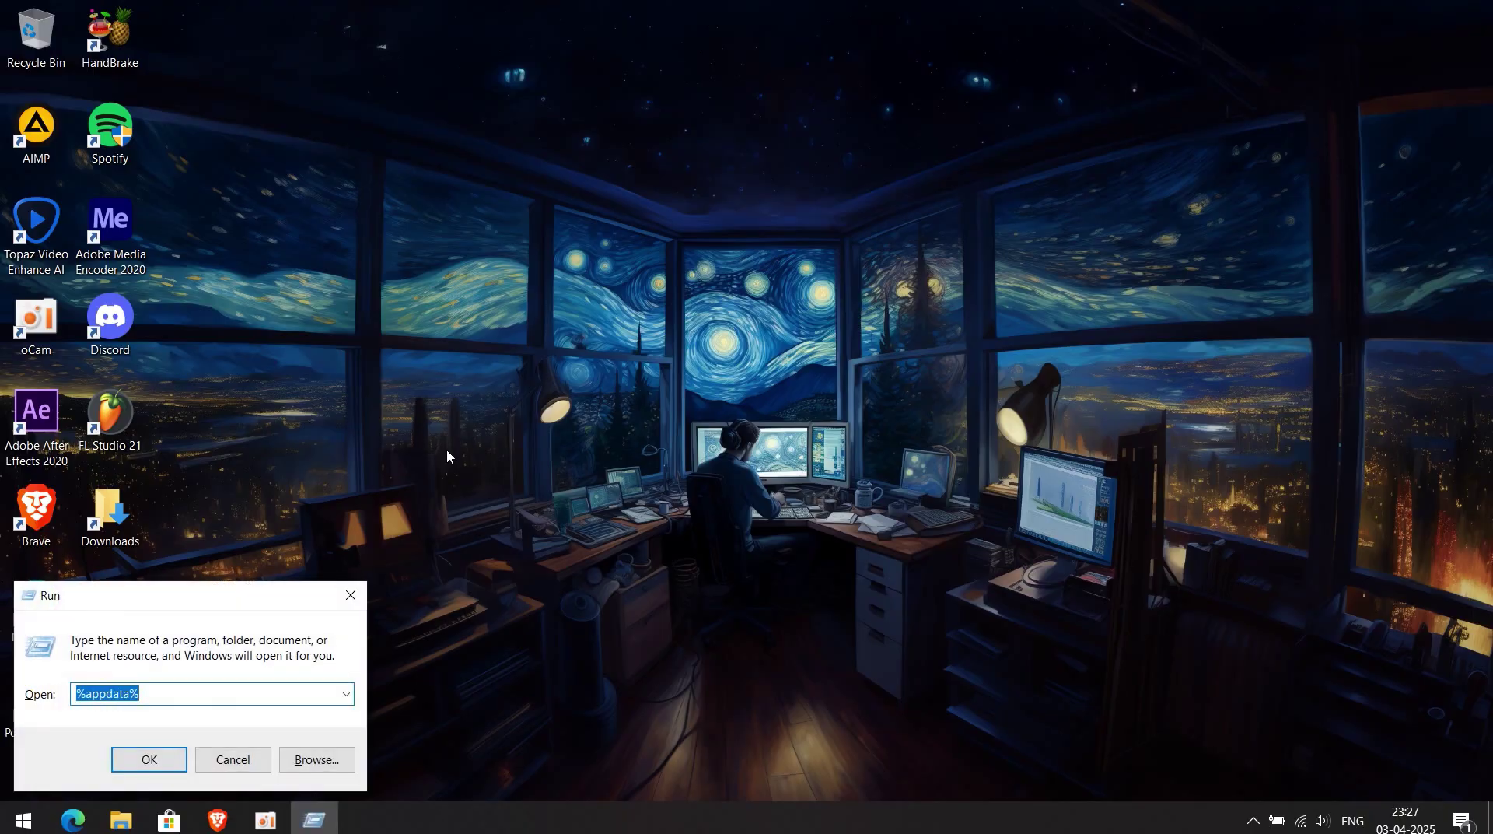
{"action": "type", "text": "%a"}
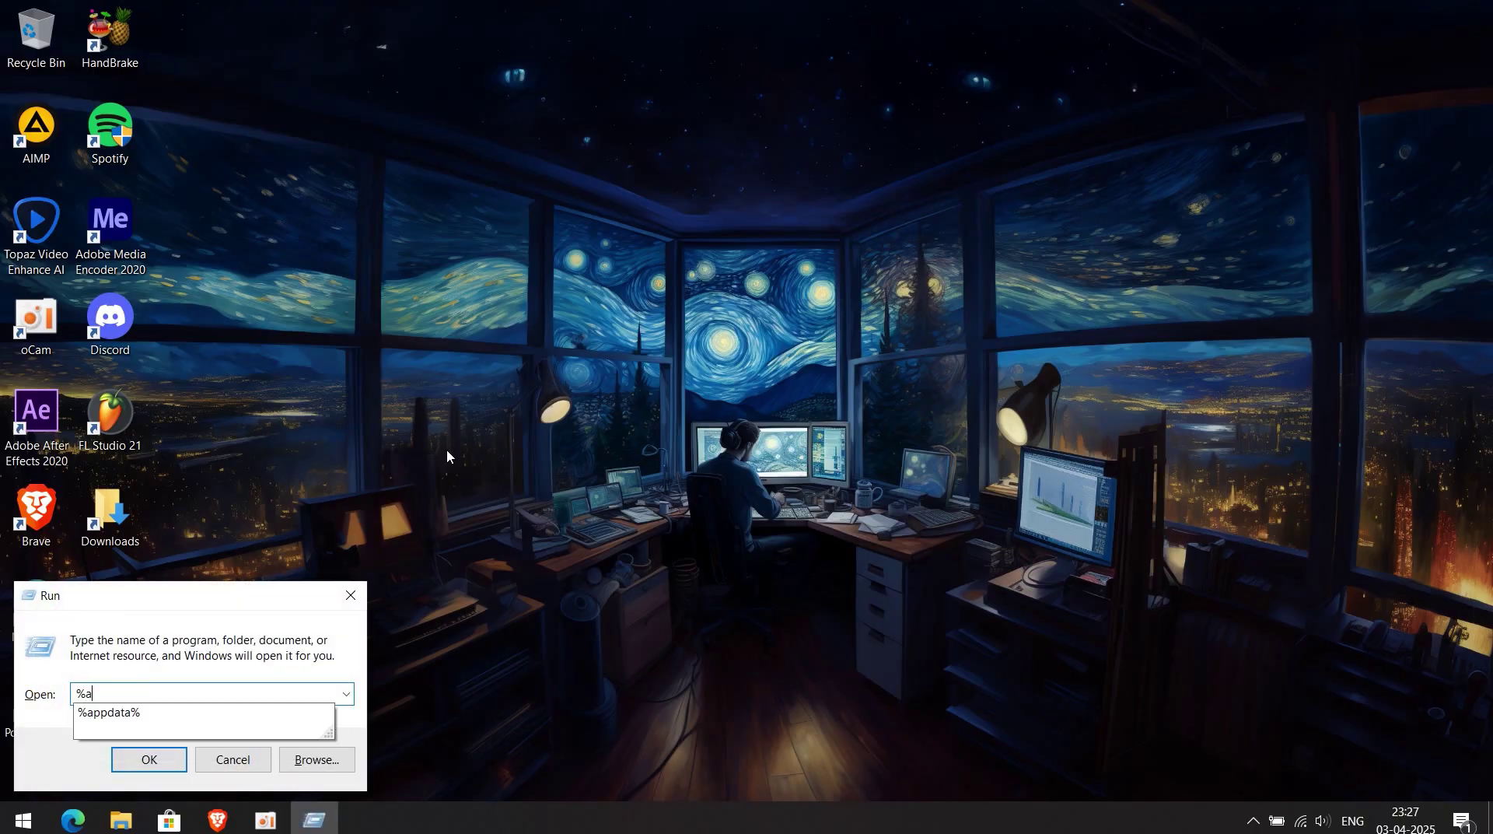
{"action": "type", "text": "ppdata%"}
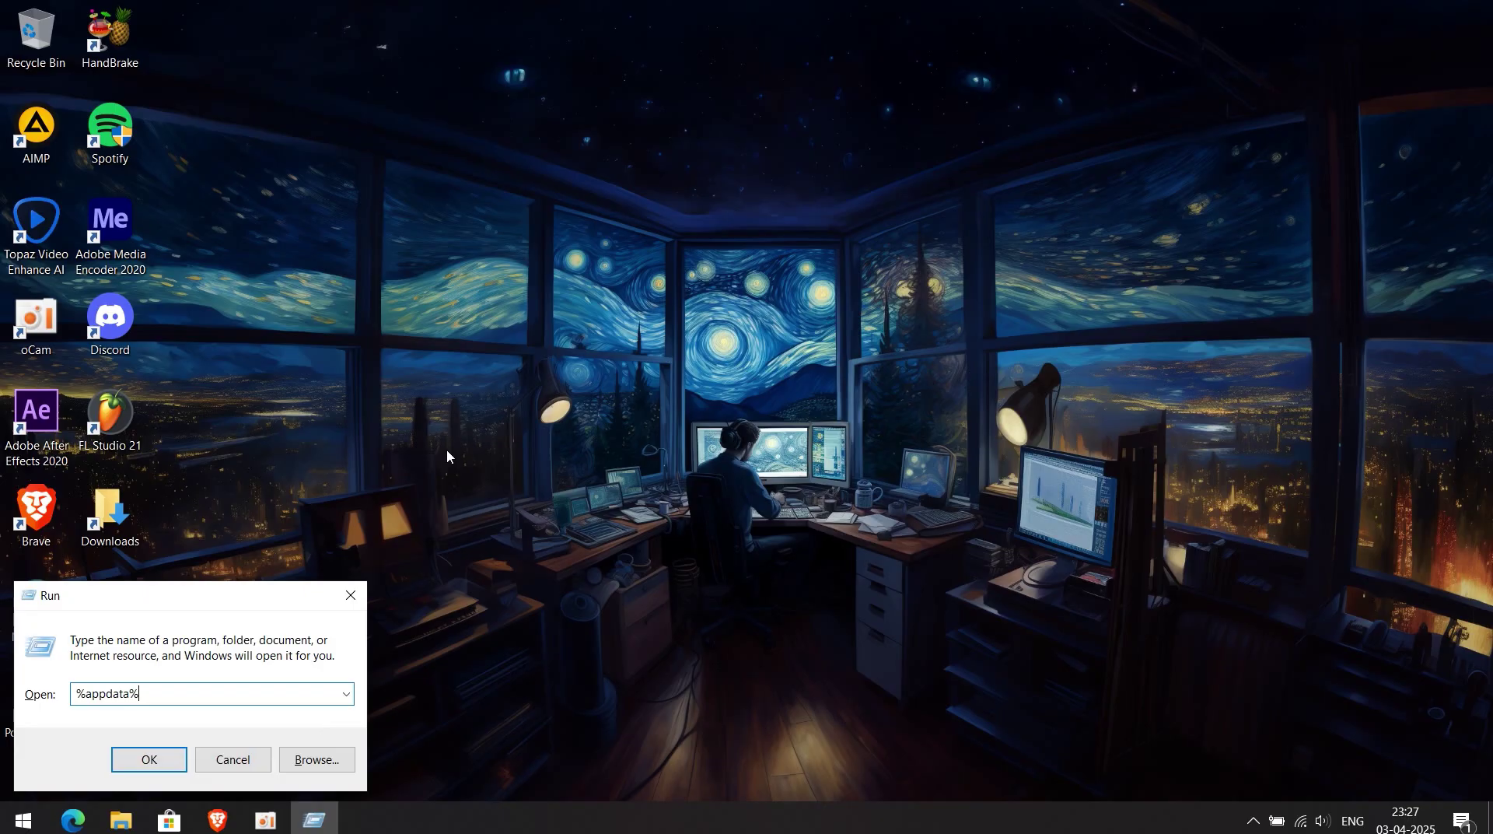
{"action": "key", "text": "Return"}
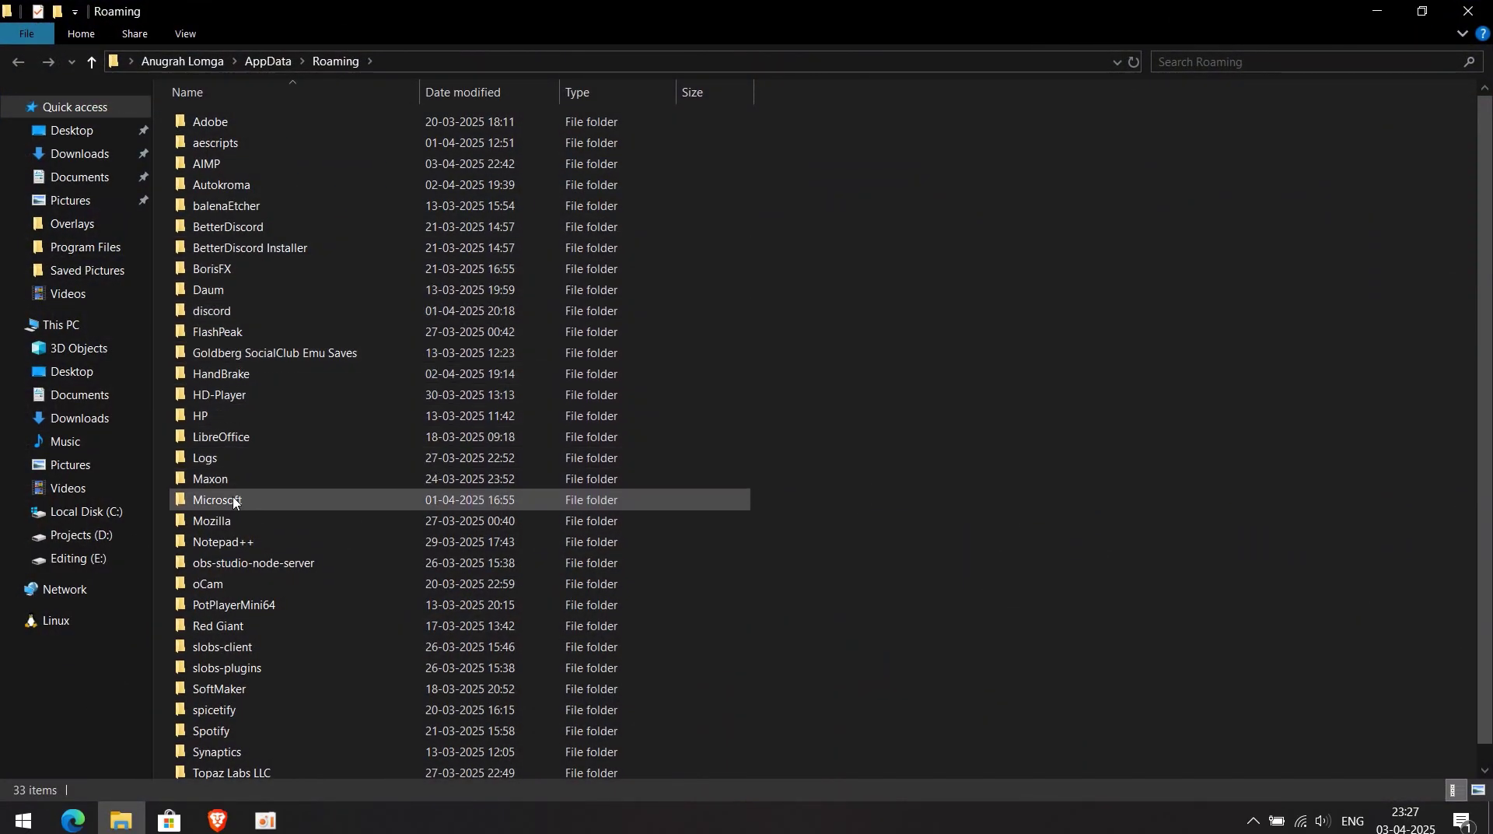
- Create a new folder named mpv inside Roaming and open it
{"action": "right_click", "coordinate": [900, 351]}
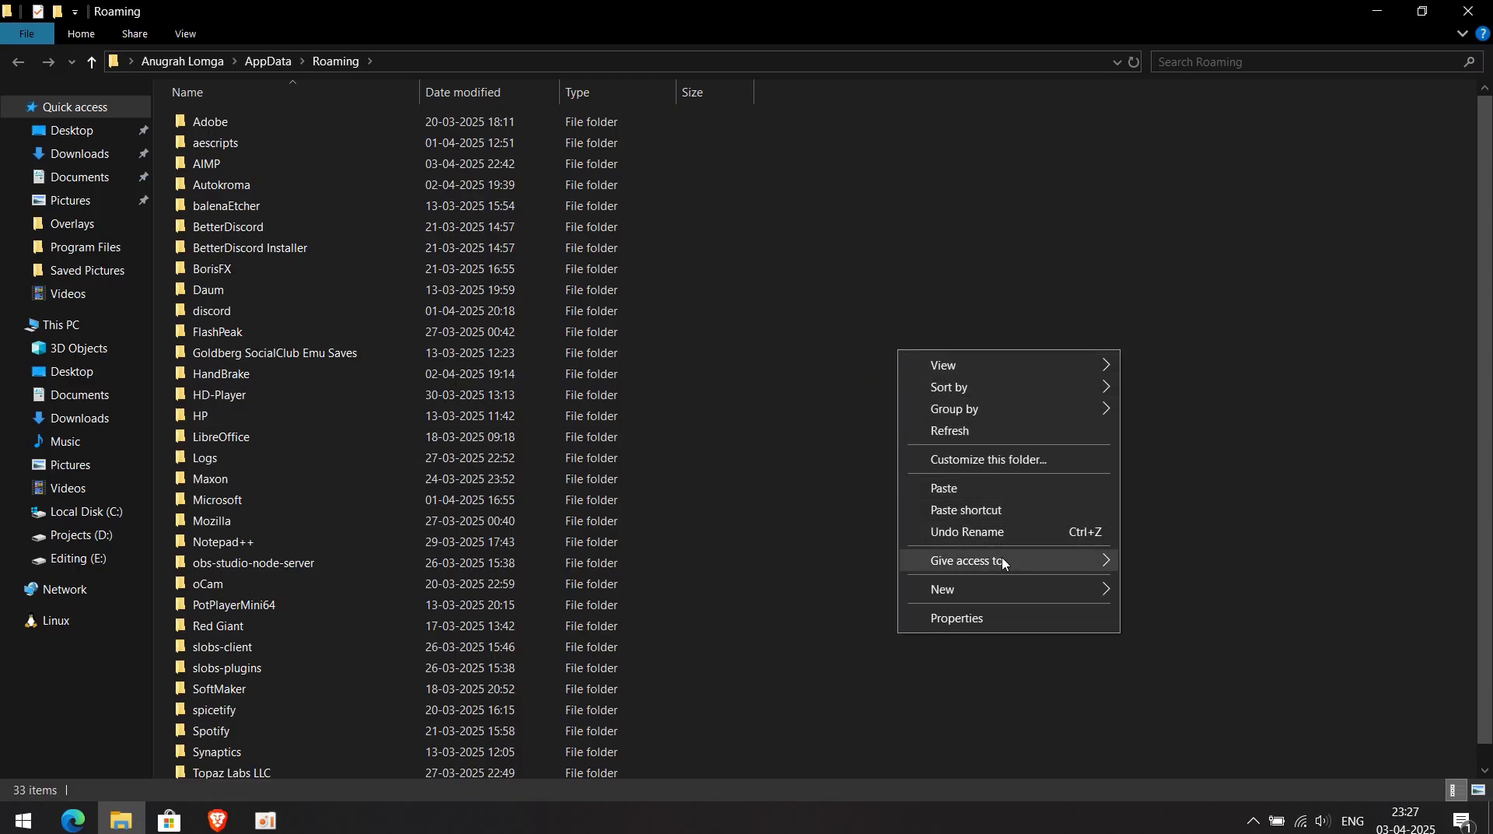
{"action": "mouse_move", "coordinate": [1014, 584]}
{"action": "left_click", "coordinate": [1182, 590]}
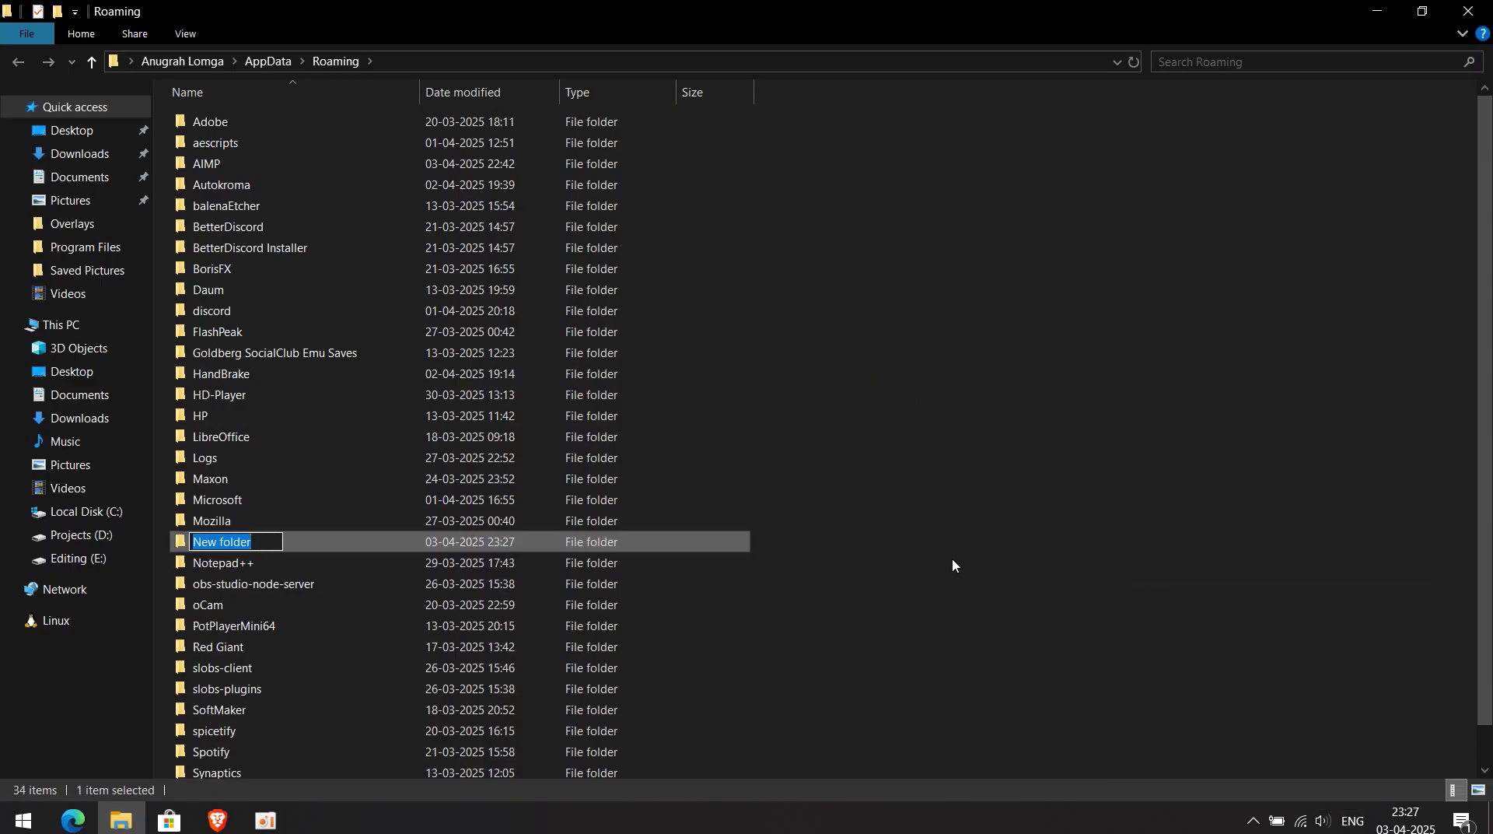
{"action": "type", "text": "mpv"}
{"action": "key", "text": "Return"}
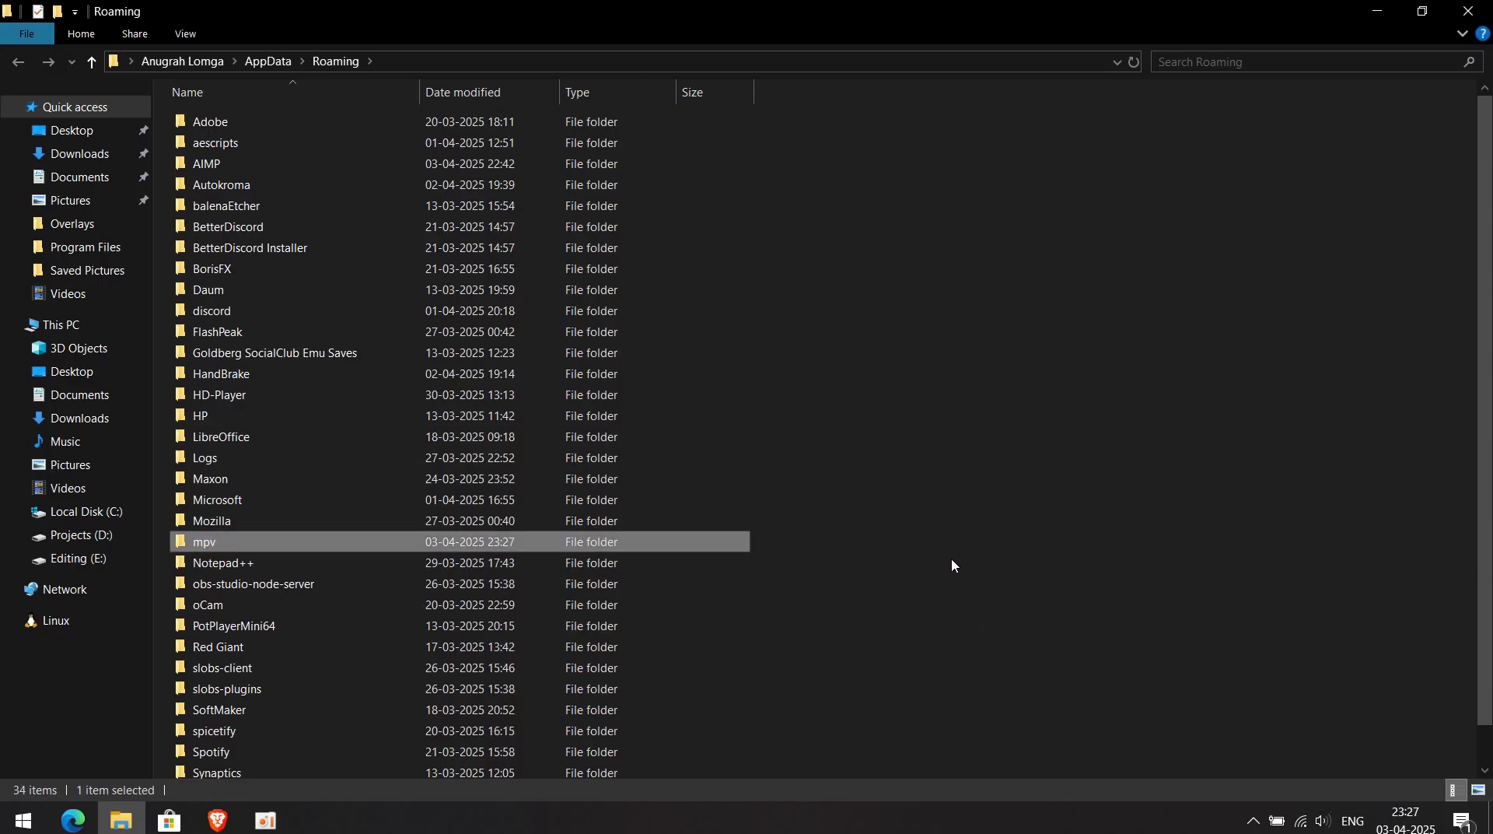
{"action": "key", "text": "Return"}
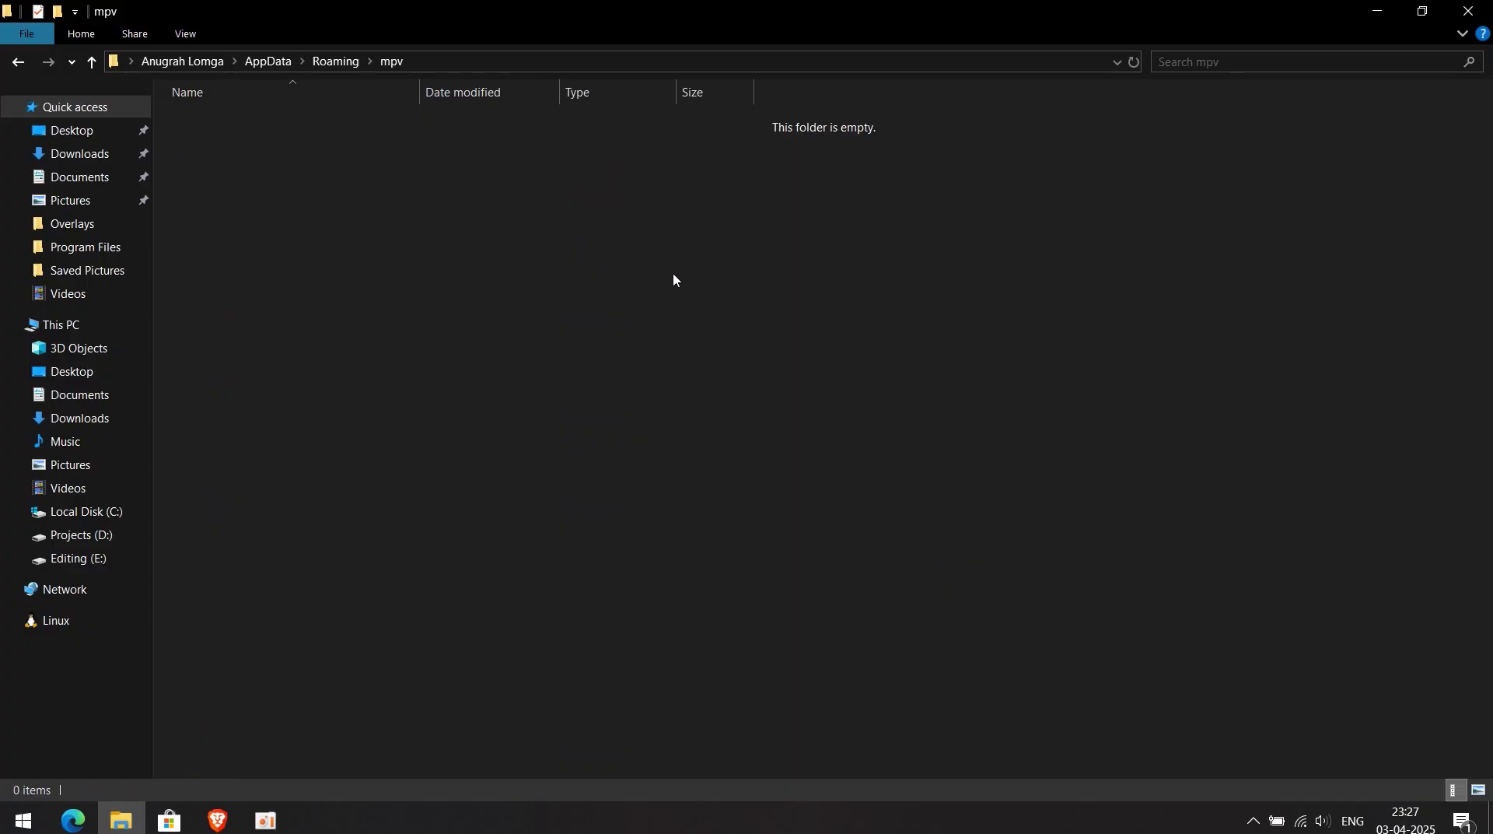
- Create a text document in the new mpv folder, name it mpv.conf and accept the file extension change
{"action": "right_click", "coordinate": [536, 210]}
{"action": "mouse_move", "coordinate": [660, 449]}
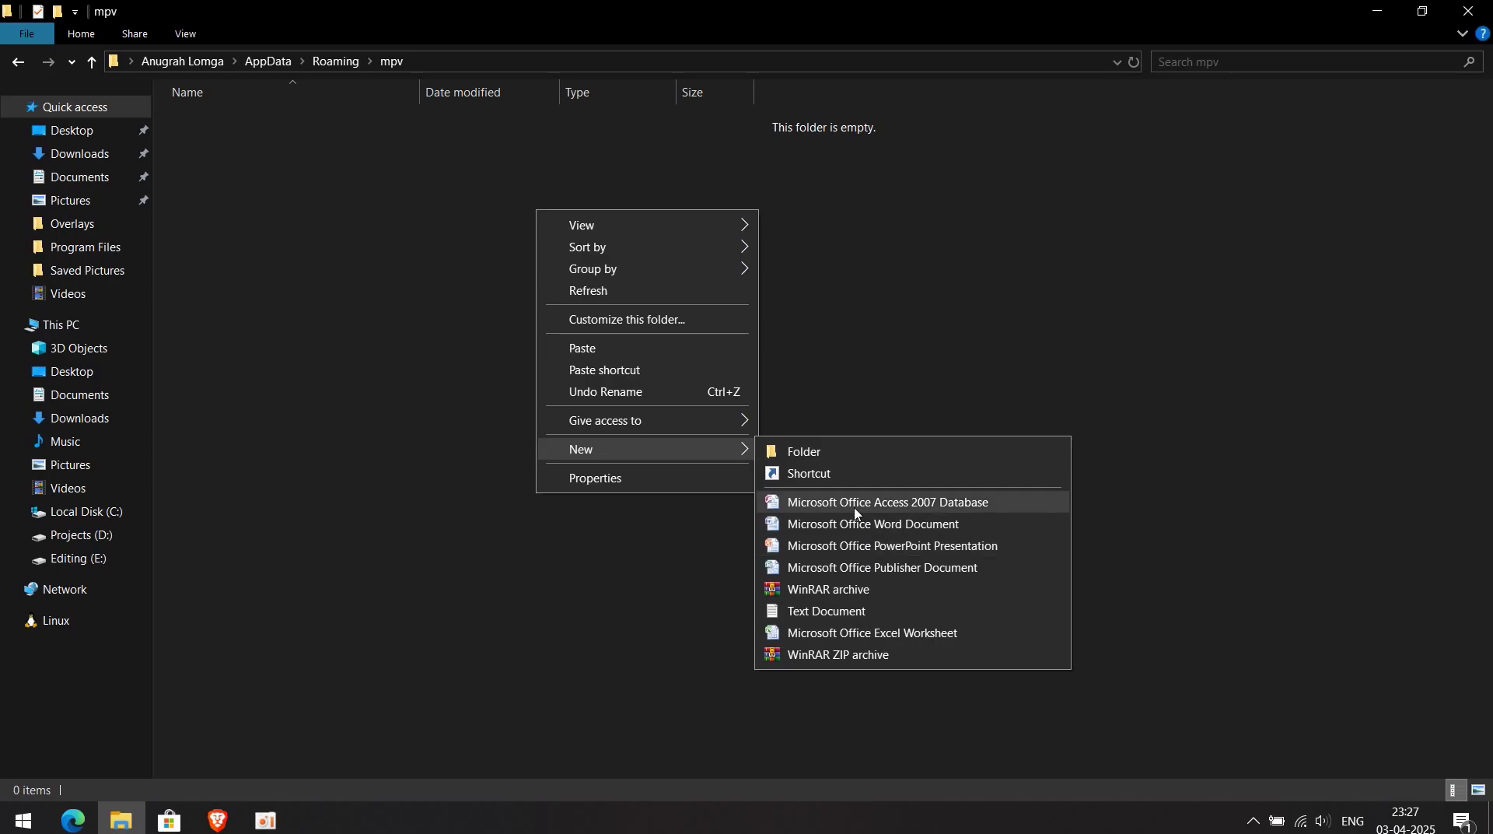
{"action": "left_click", "coordinate": [824, 611]}
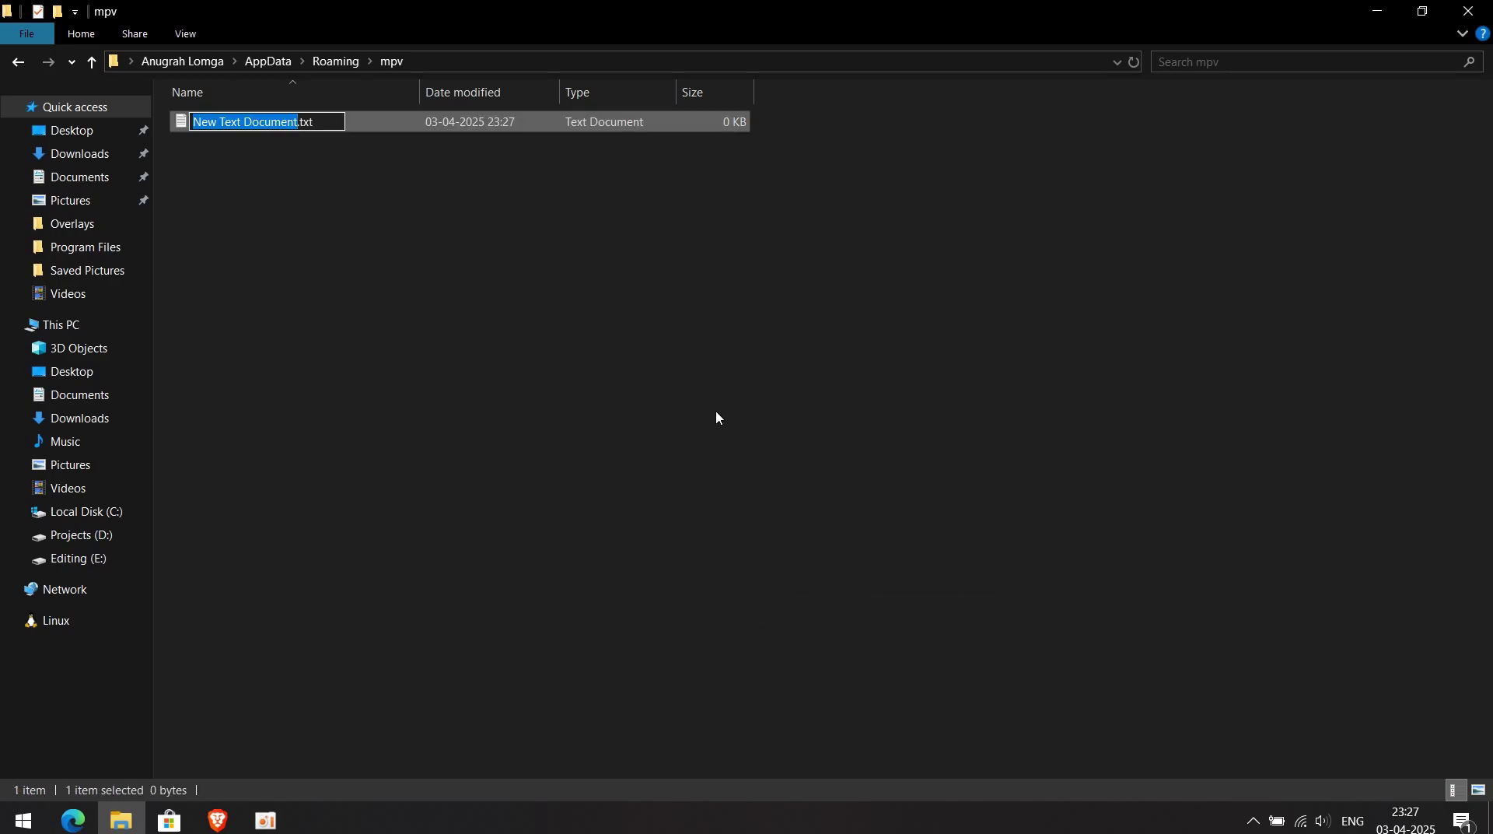
{"action": "key", "text": "BackSpace"}
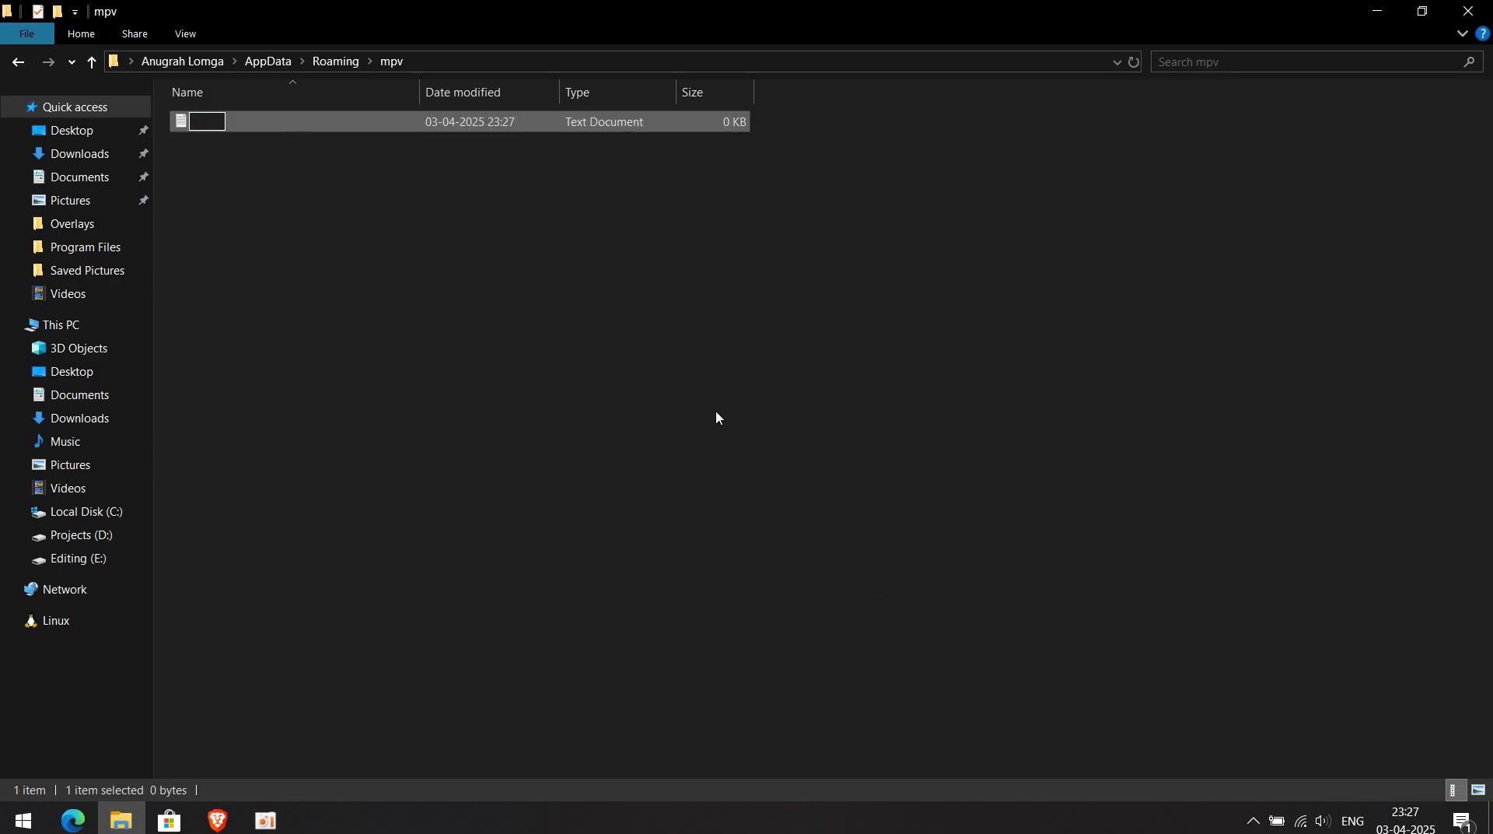
{"action": "type", "text": "mpv.conf"}
{"action": "key", "text": "Return"}
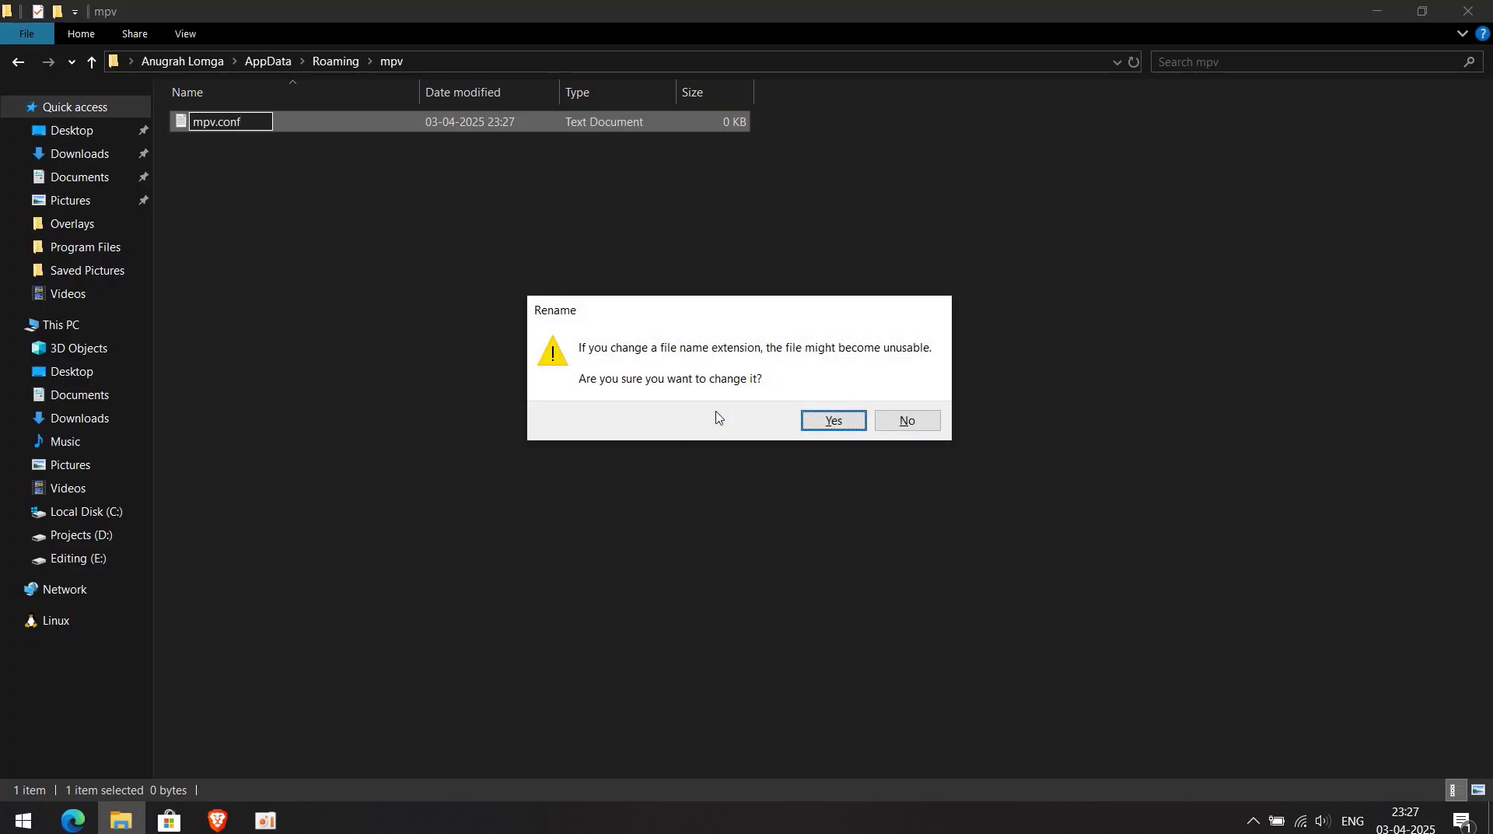
{"action": "key", "text": "Return"}
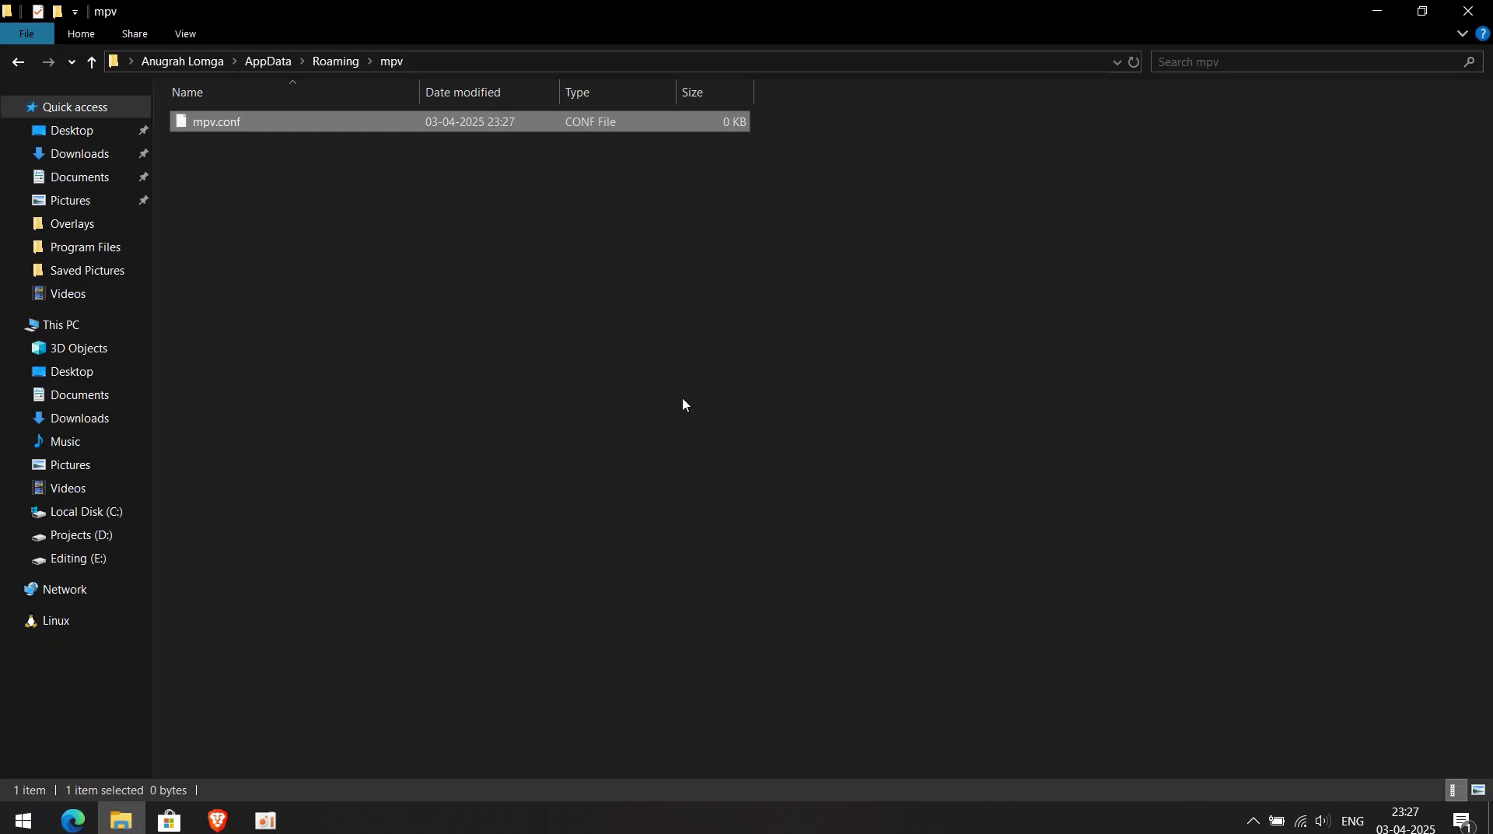
{"action": "left_click", "coordinate": [683, 399]}
- Open mpv.conf in Notepad, with Notepad set to always open .conf files
{"action": "right_click", "coordinate": [217, 128]}
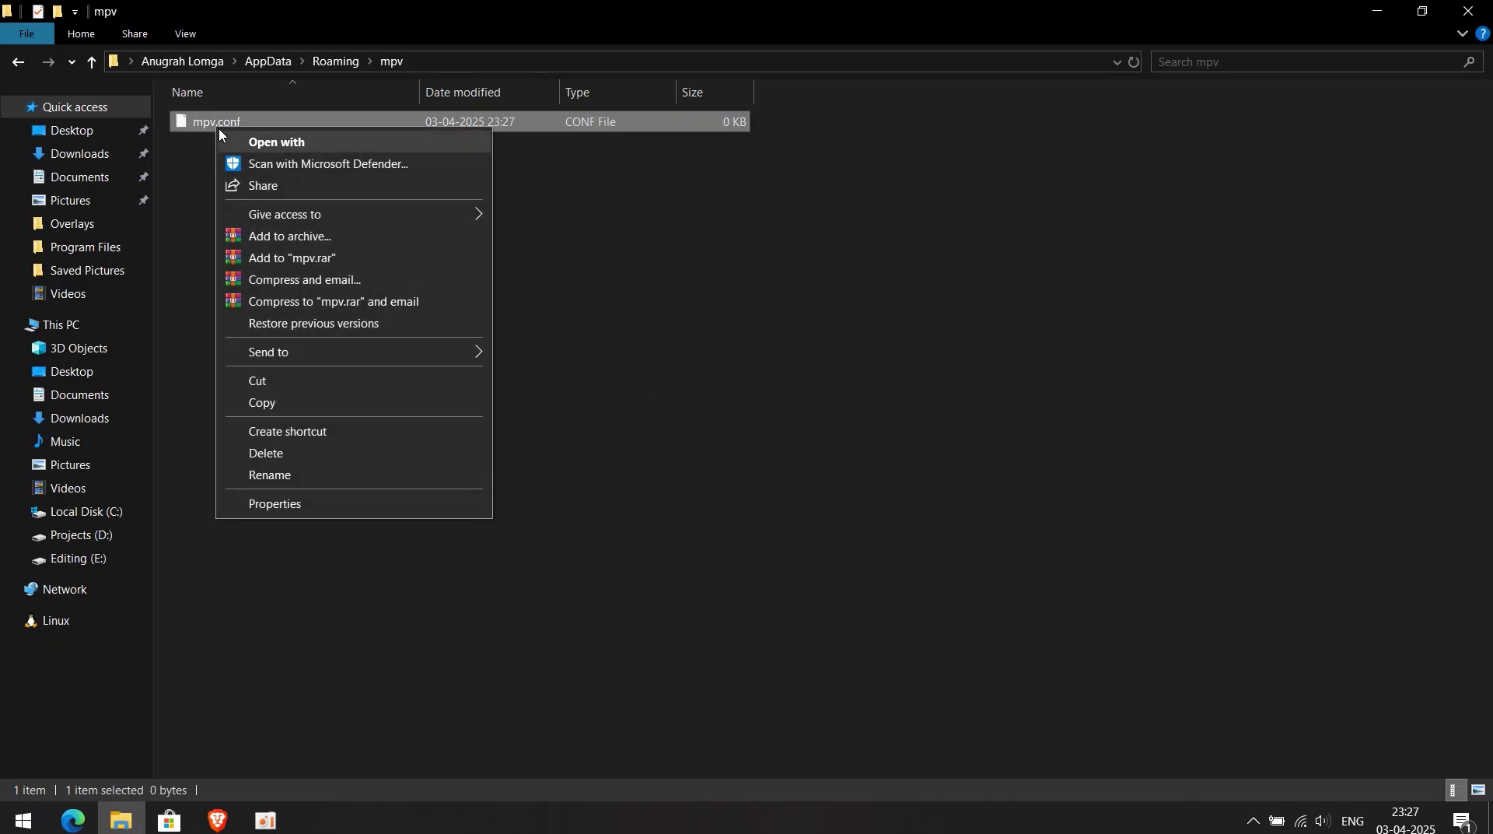
{"action": "left_click", "coordinate": [246, 141]}
{"action": "left_click", "coordinate": [674, 281]}
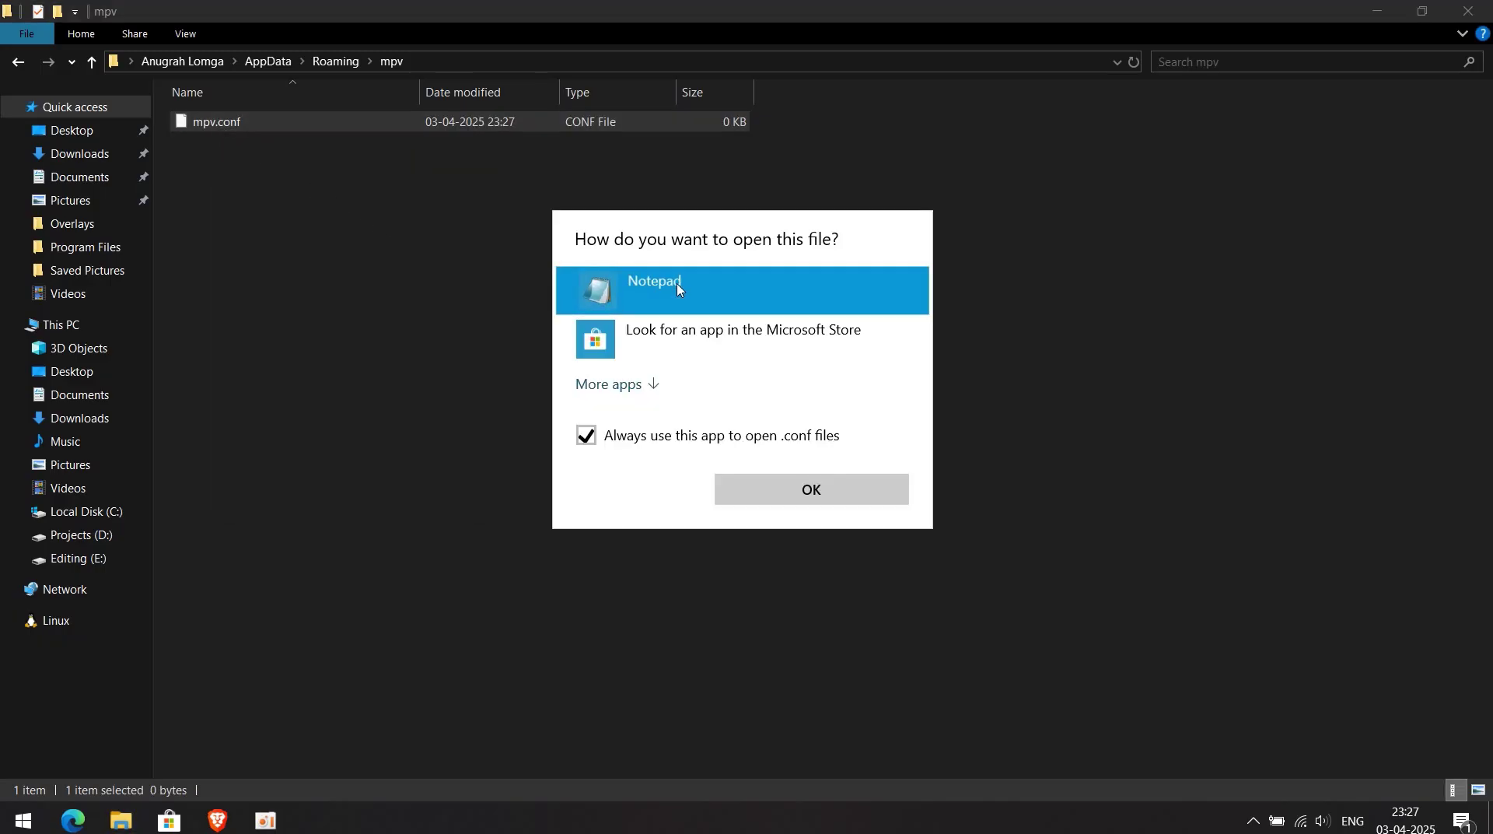
{"action": "left_click", "coordinate": [790, 484]}
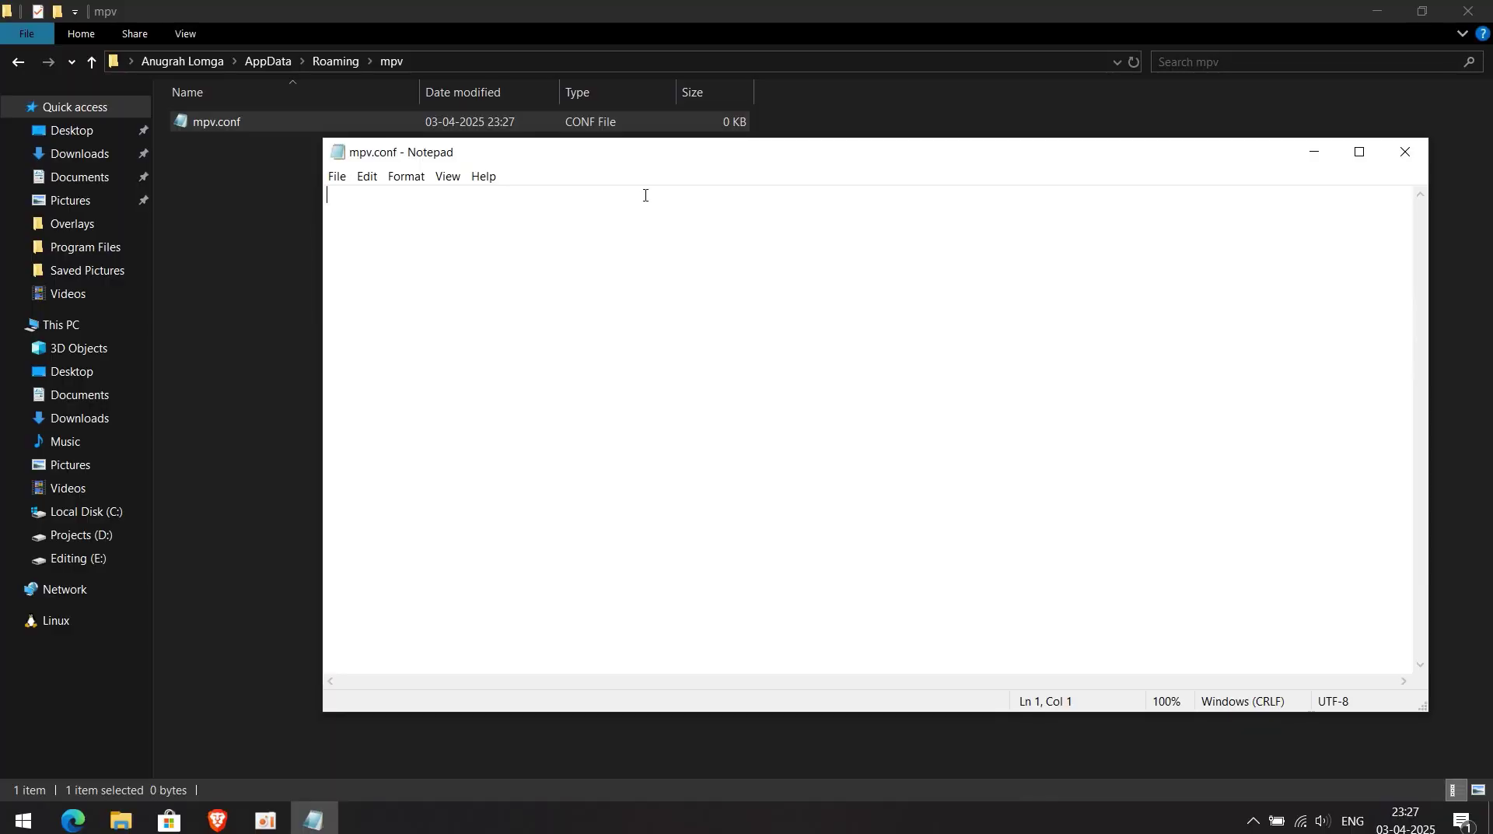
{"action": "left_click_drag", "start_coordinate": [612, 159], "coordinate": [521, 148]}
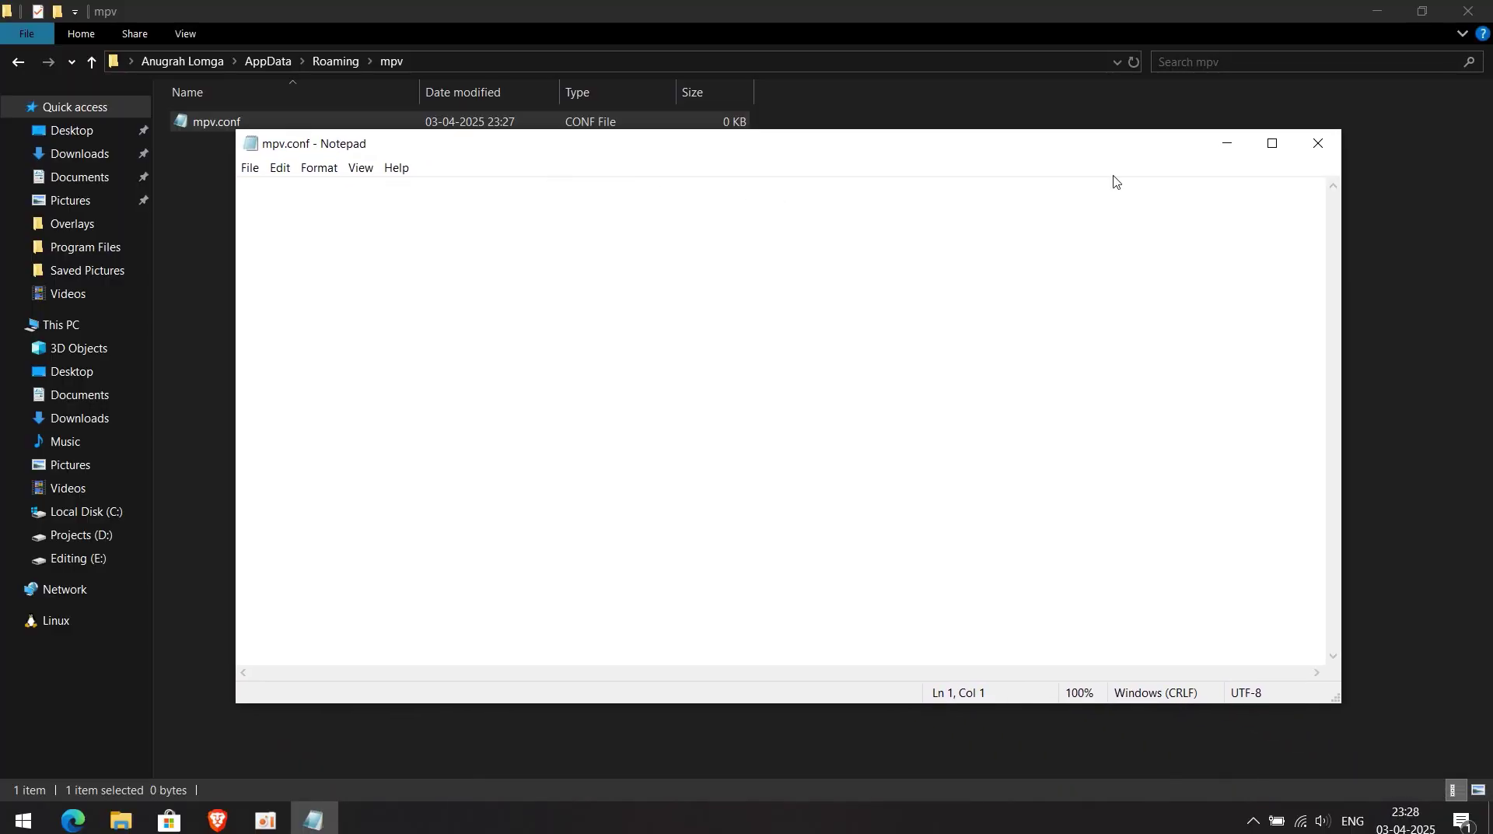
- Minimize the open windows, switch to Brave and copy the complete mpv config text from the Pastebin page
{"action": "left_click", "coordinate": [1227, 143]}
{"action": "left_click", "coordinate": [1375, 12]}
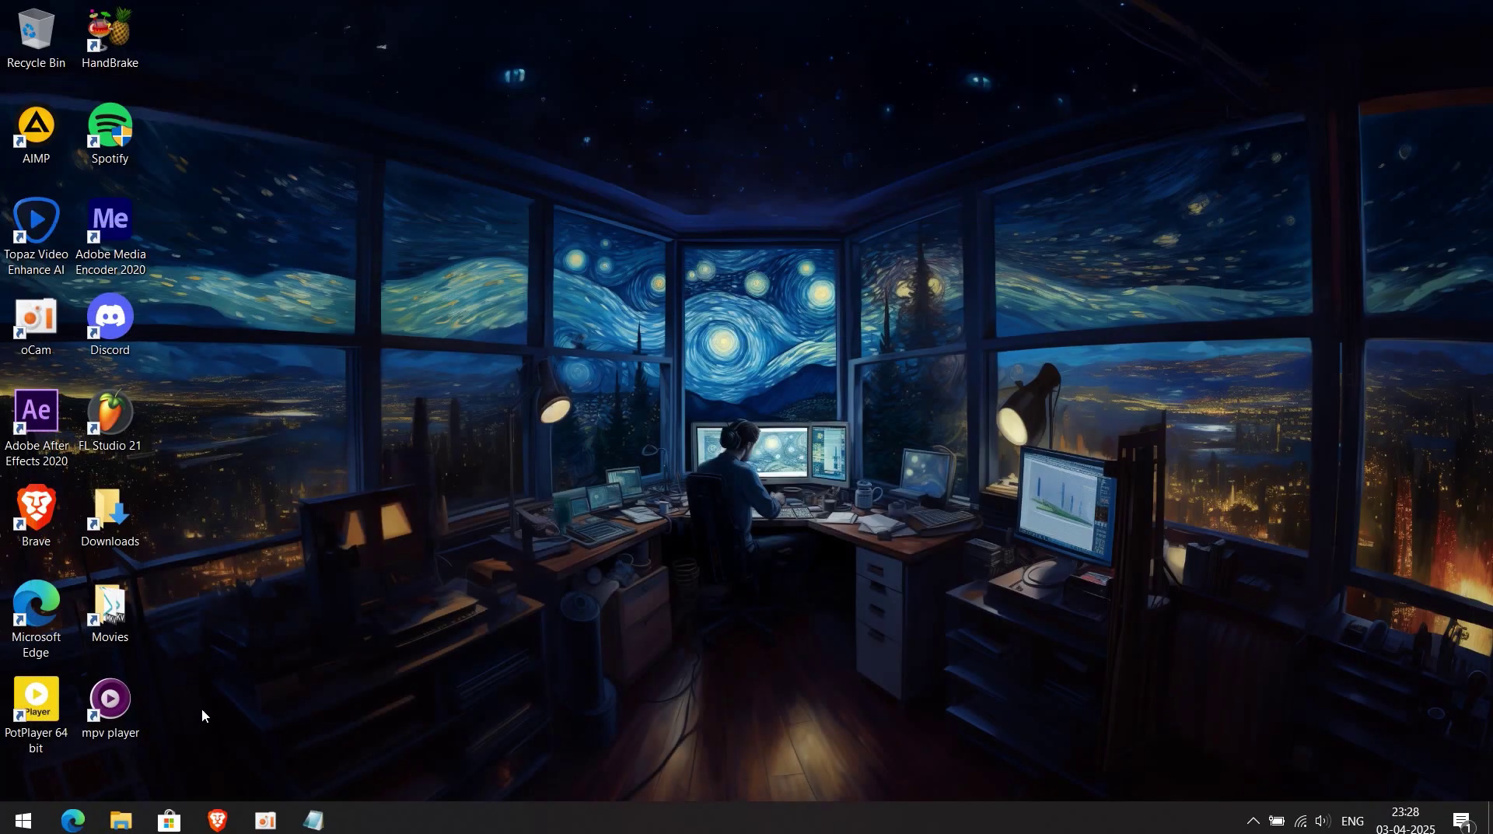
{"action": "left_click", "coordinate": [217, 820]}
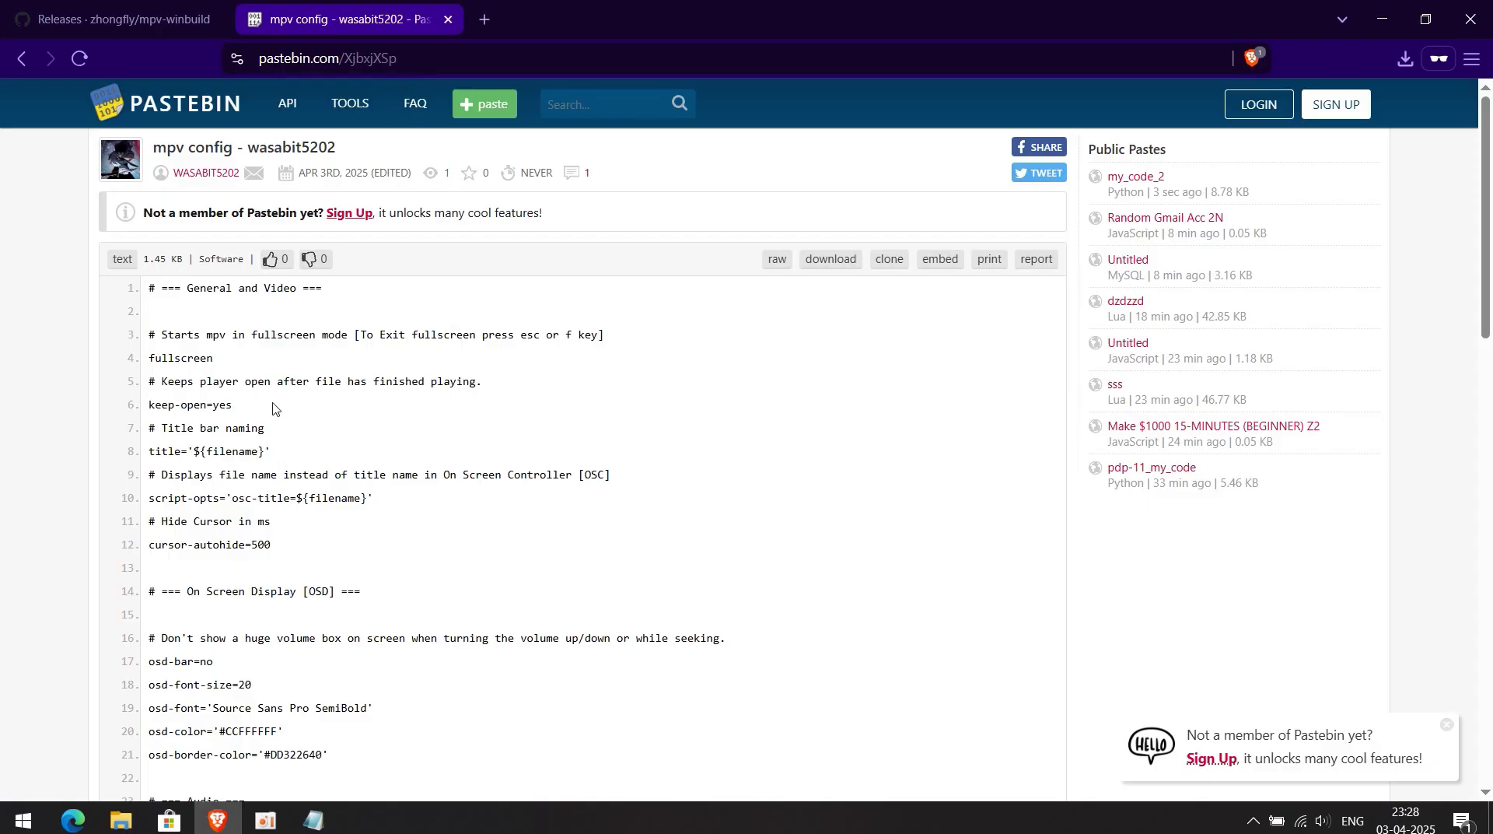
{"action": "scroll", "coordinate": [401, 400], "scroll_direction": "down", "scroll_amount": 15}
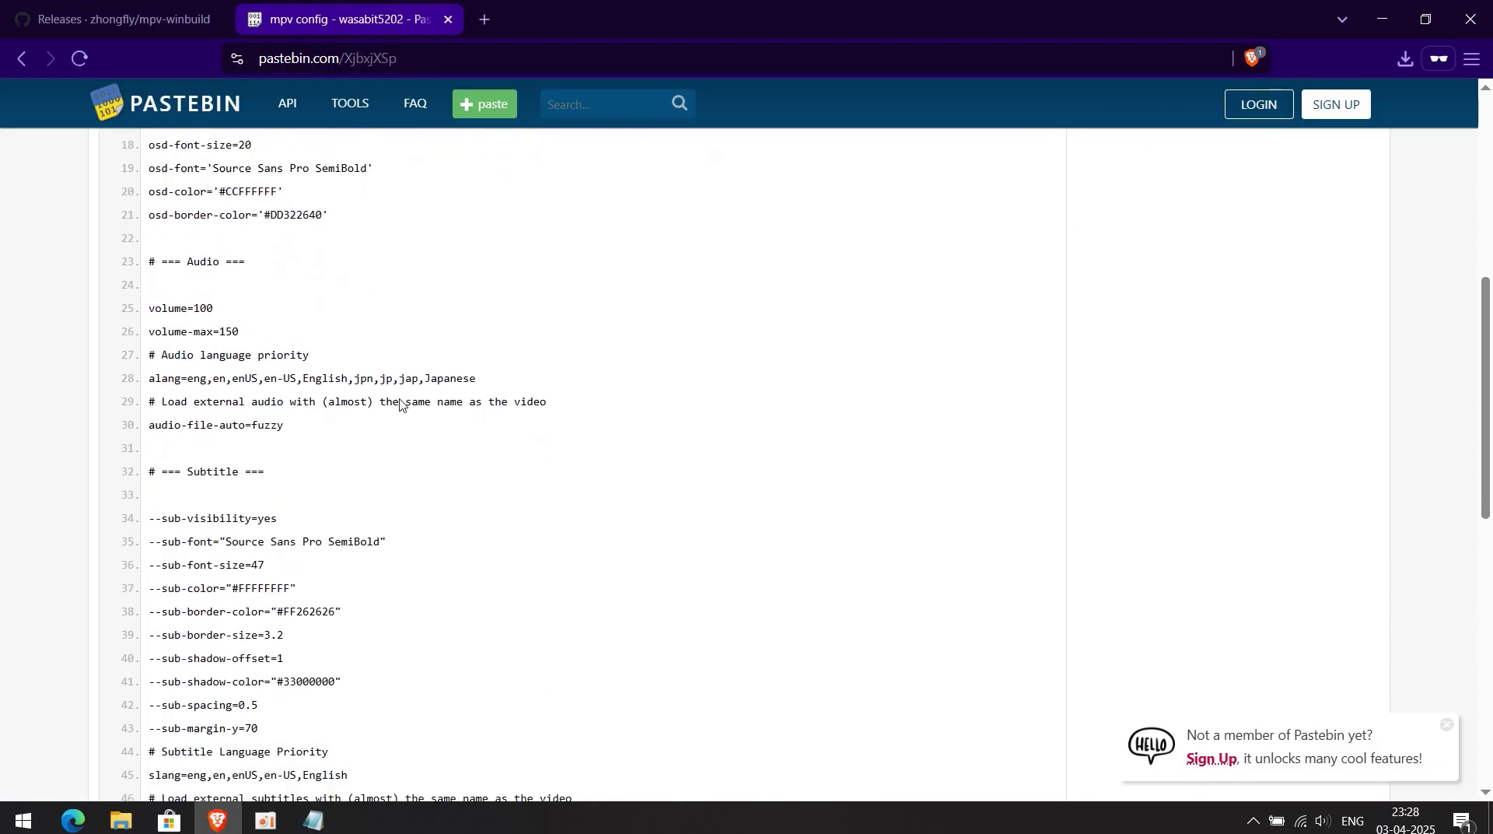
{"action": "scroll", "coordinate": [400, 399], "scroll_direction": "up", "scroll_amount": 15}
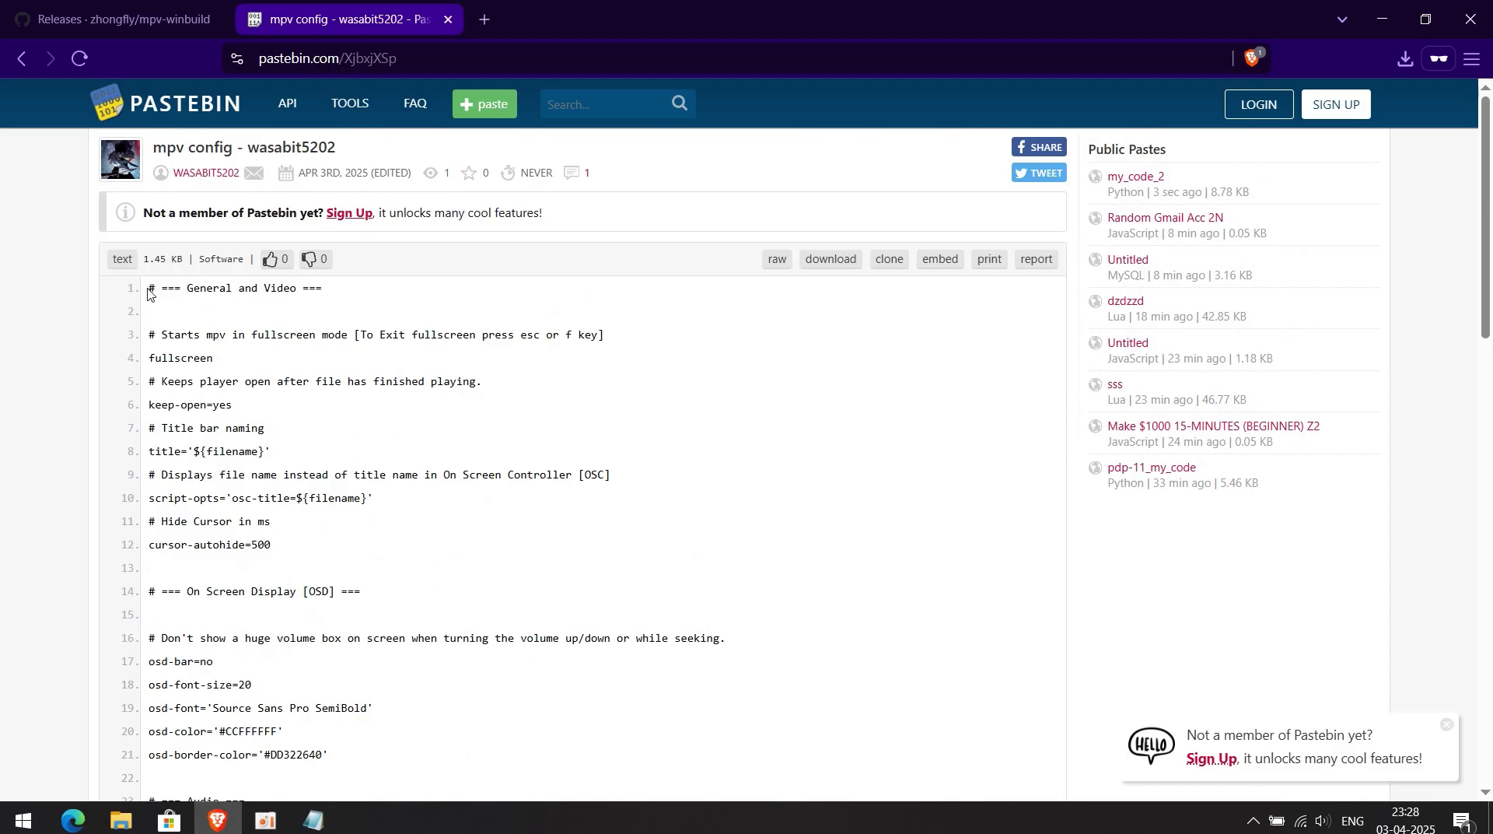
{"action": "left_click_drag", "start_coordinate": [147, 292], "coordinate": [469, 217]}
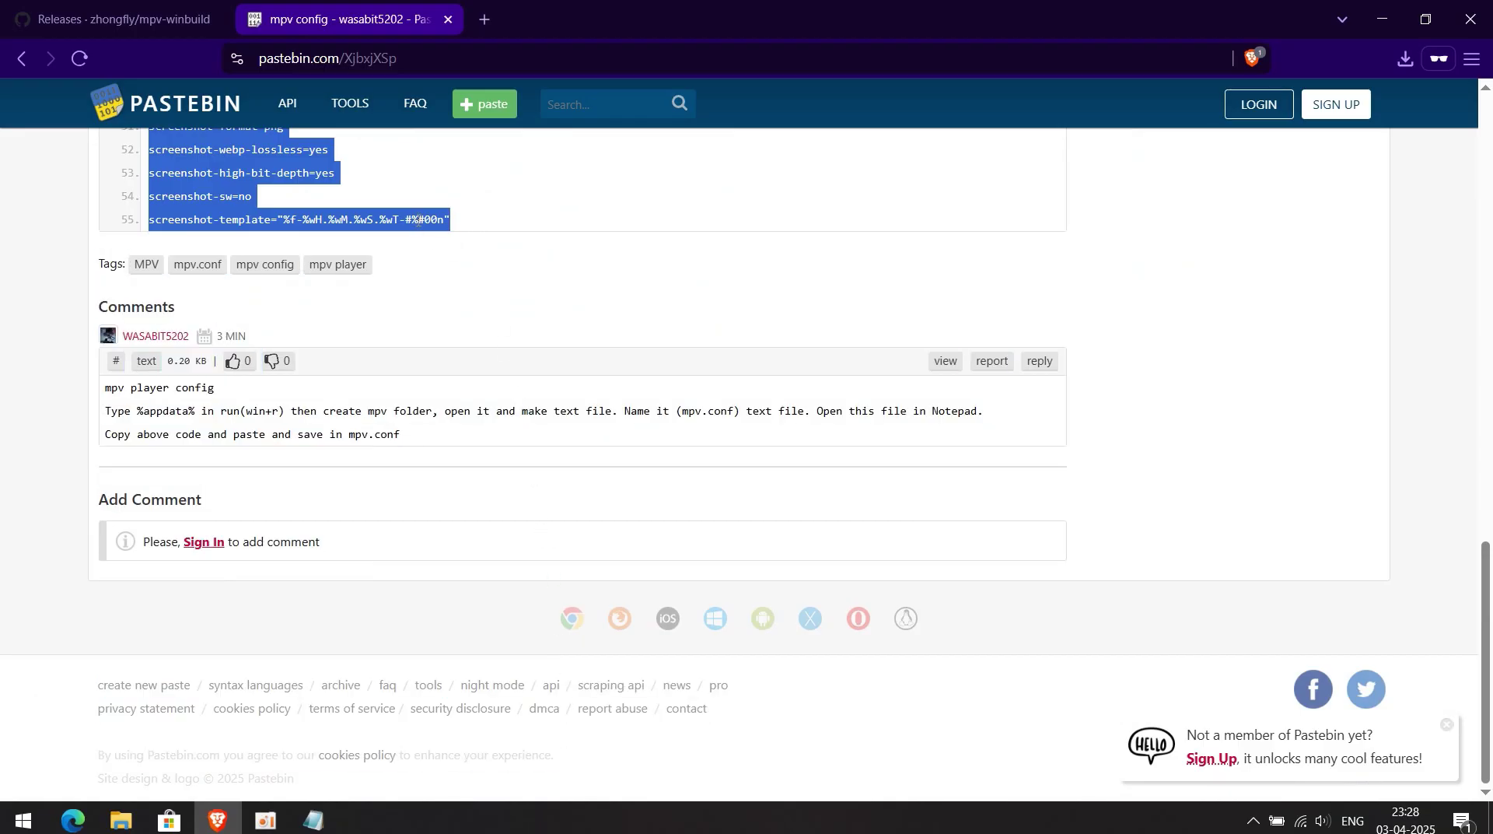
{"action": "right_click", "coordinate": [410, 218]}
{"action": "left_click", "coordinate": [430, 233]}
{"action": "left_click", "coordinate": [520, 222]}
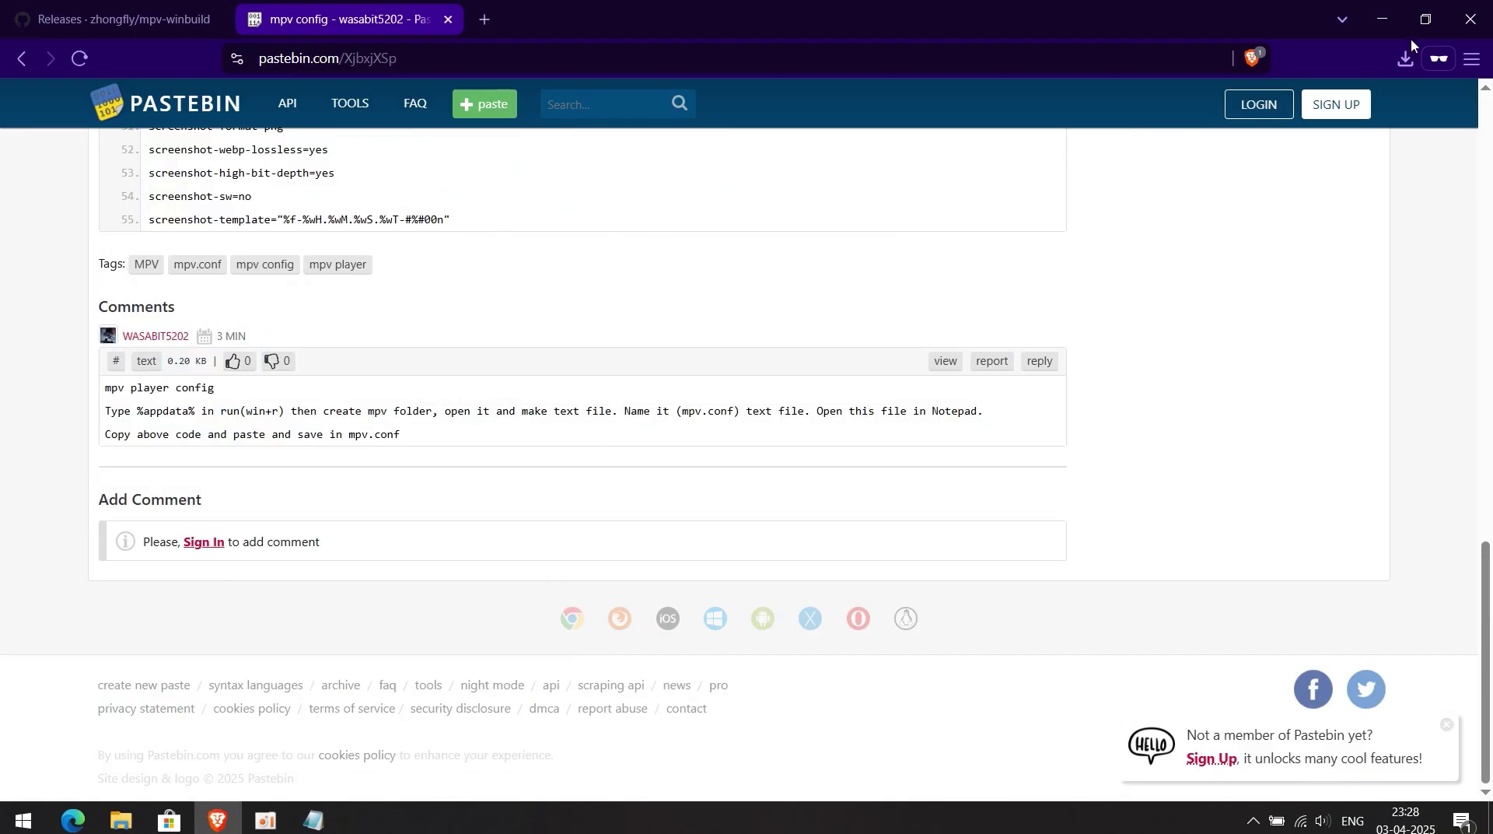
- Switch back to mpv.conf in Notepad, paste the copied configuration into it and review the pasted sections
{"action": "left_click", "coordinate": [1382, 19]}
{"action": "left_click", "coordinate": [315, 818]}
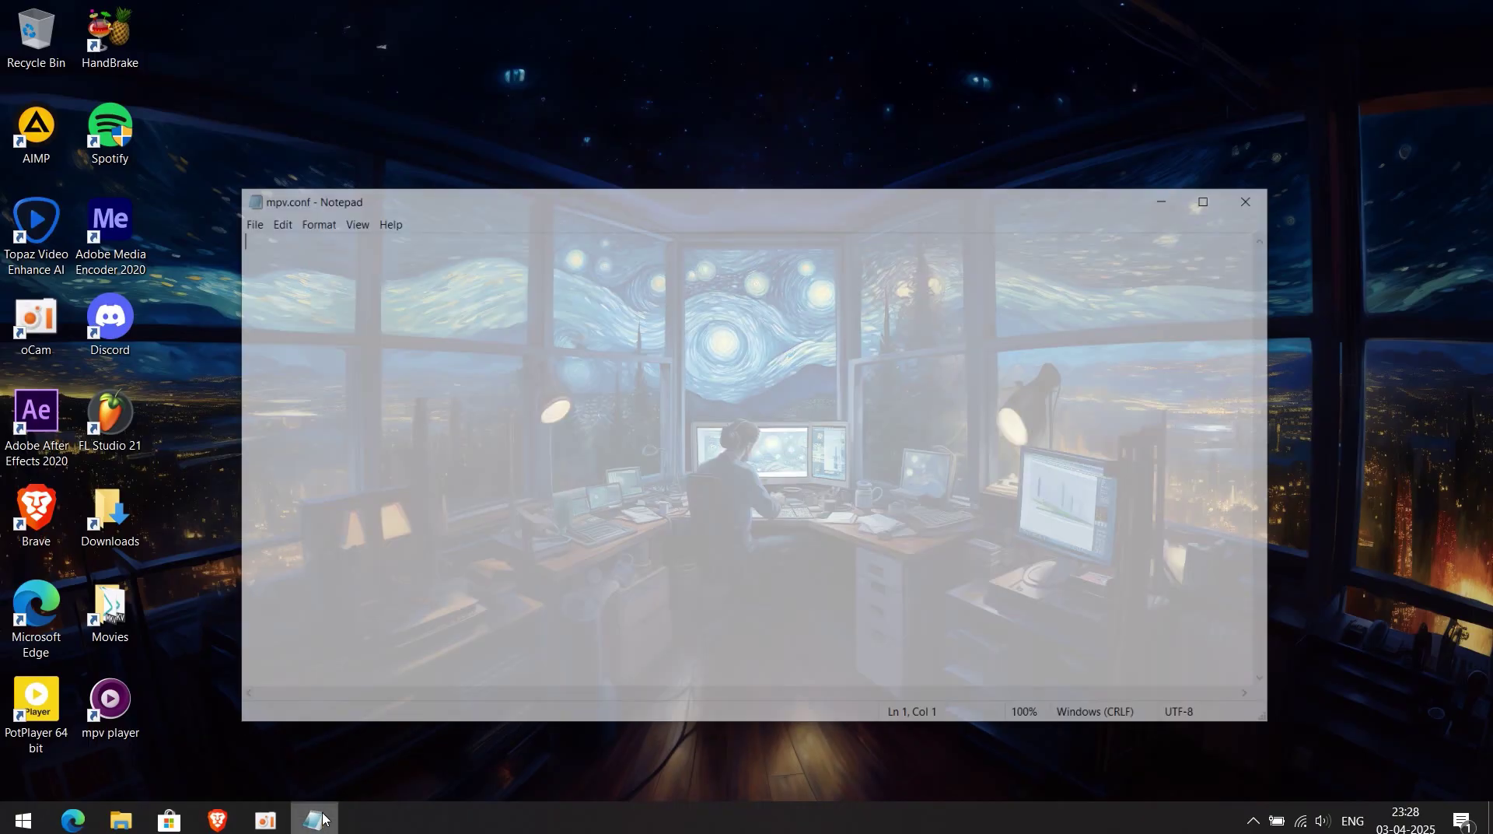
{"action": "left_click", "coordinate": [121, 821]}
{"action": "left_click", "coordinate": [315, 820]}
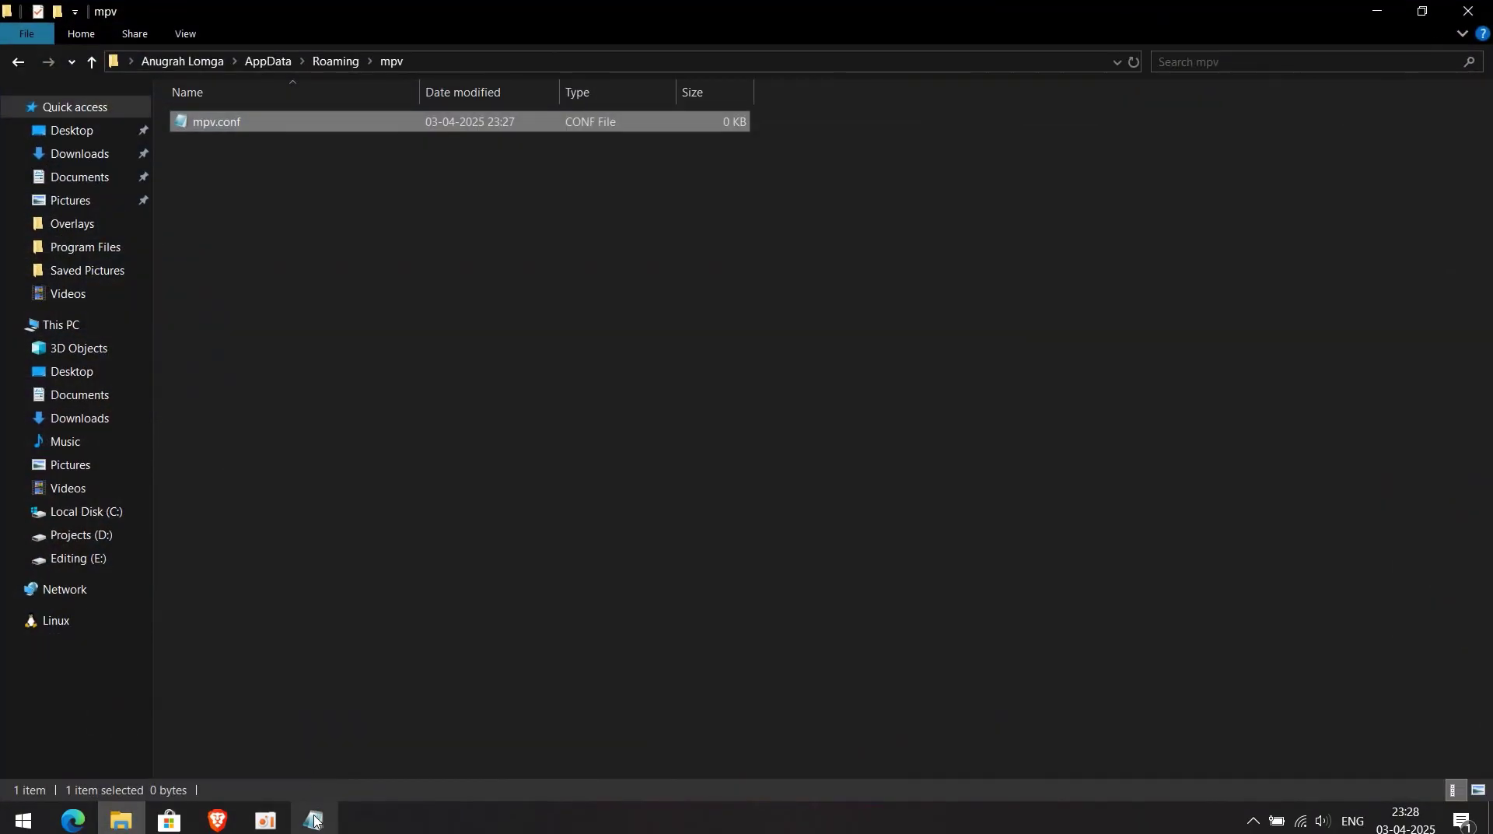
{"action": "right_click", "coordinate": [265, 195]}
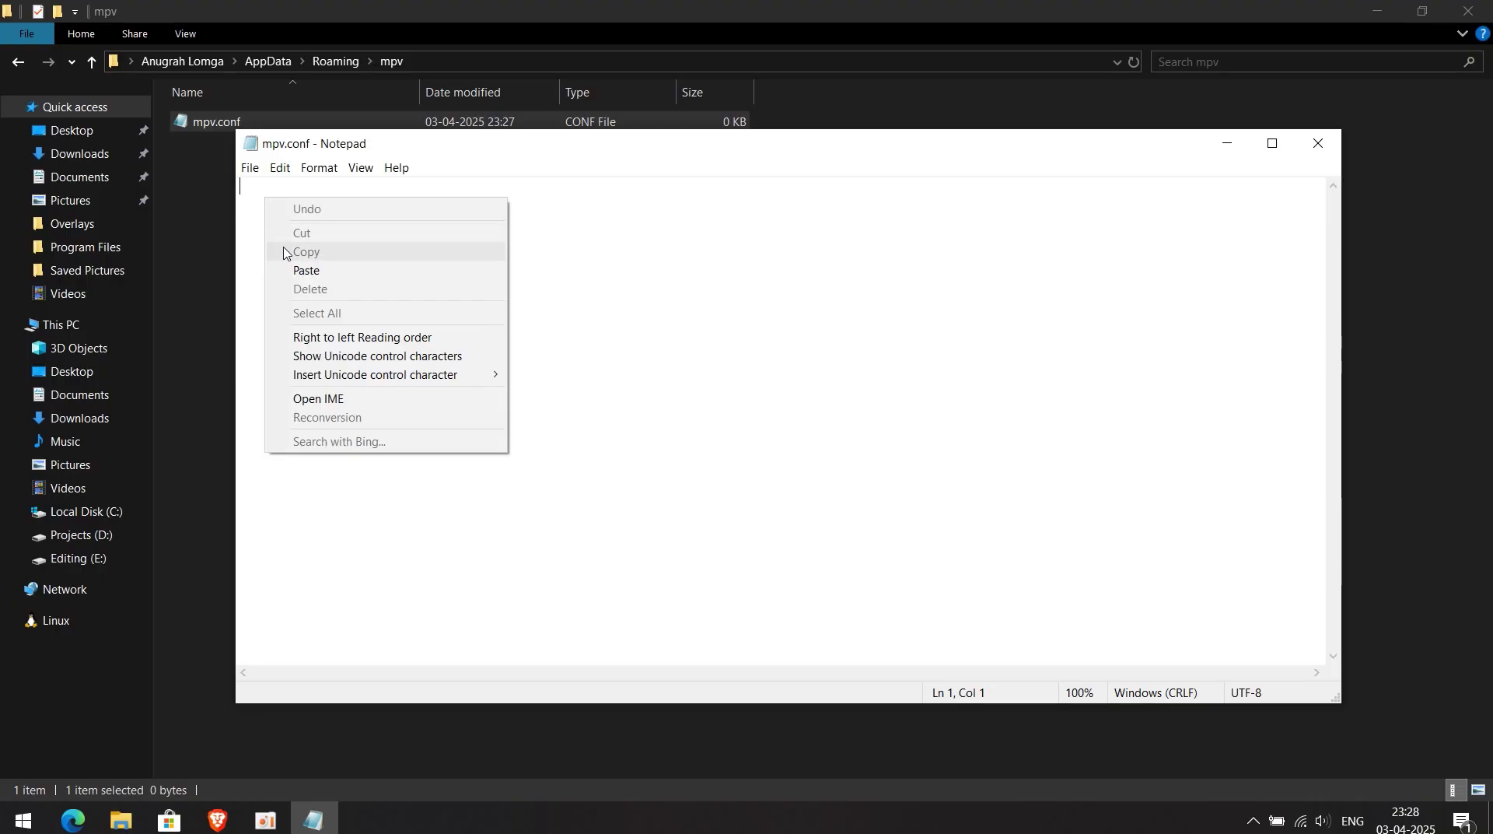
{"action": "left_click", "coordinate": [296, 267]}
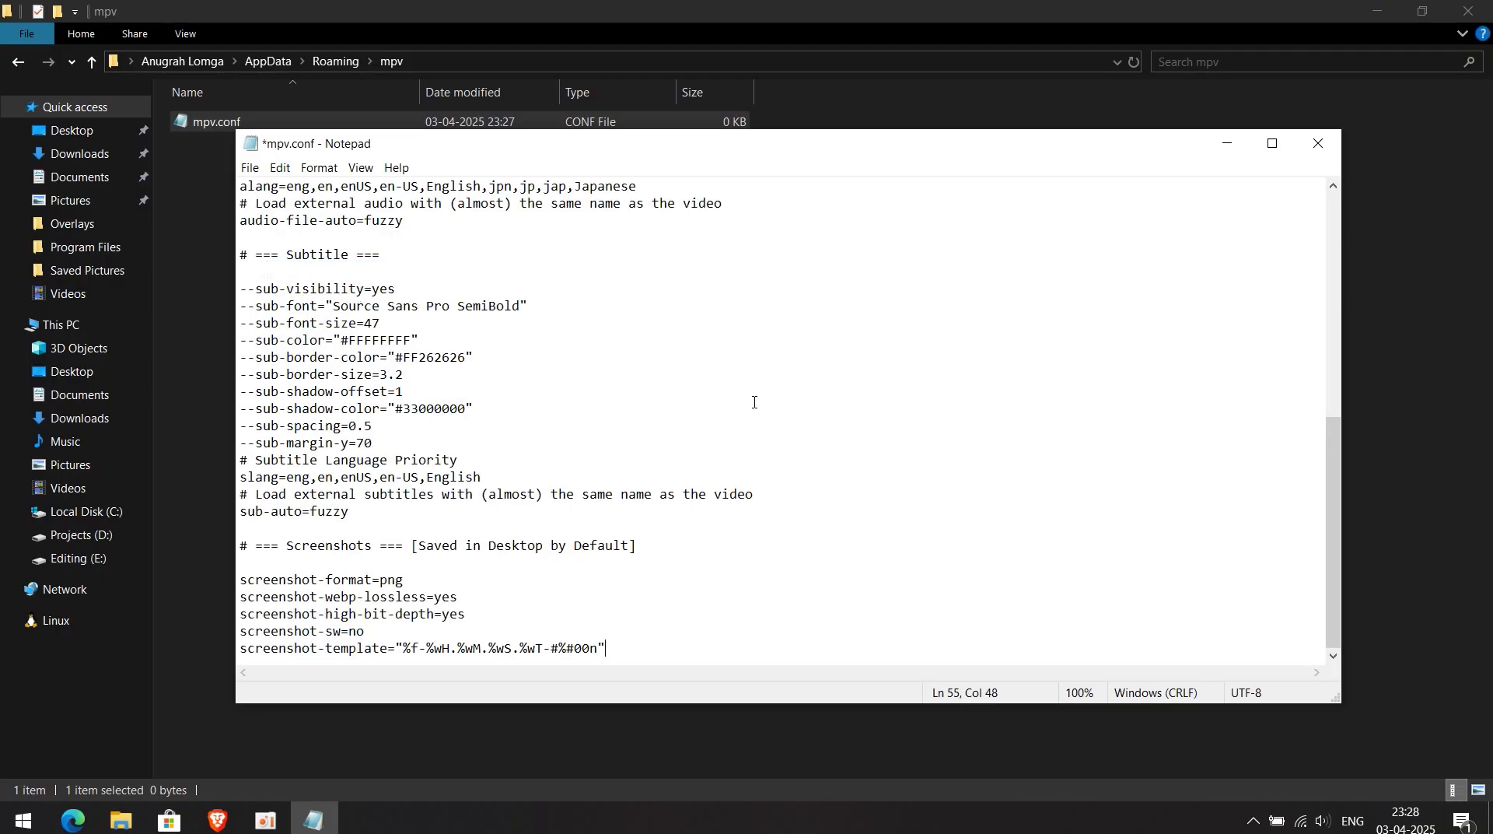
{"action": "scroll", "coordinate": [753, 402], "scroll_direction": "up", "scroll_amount": 9}
{"action": "scroll", "coordinate": [939, 417], "scroll_direction": "down", "scroll_amount": 9}
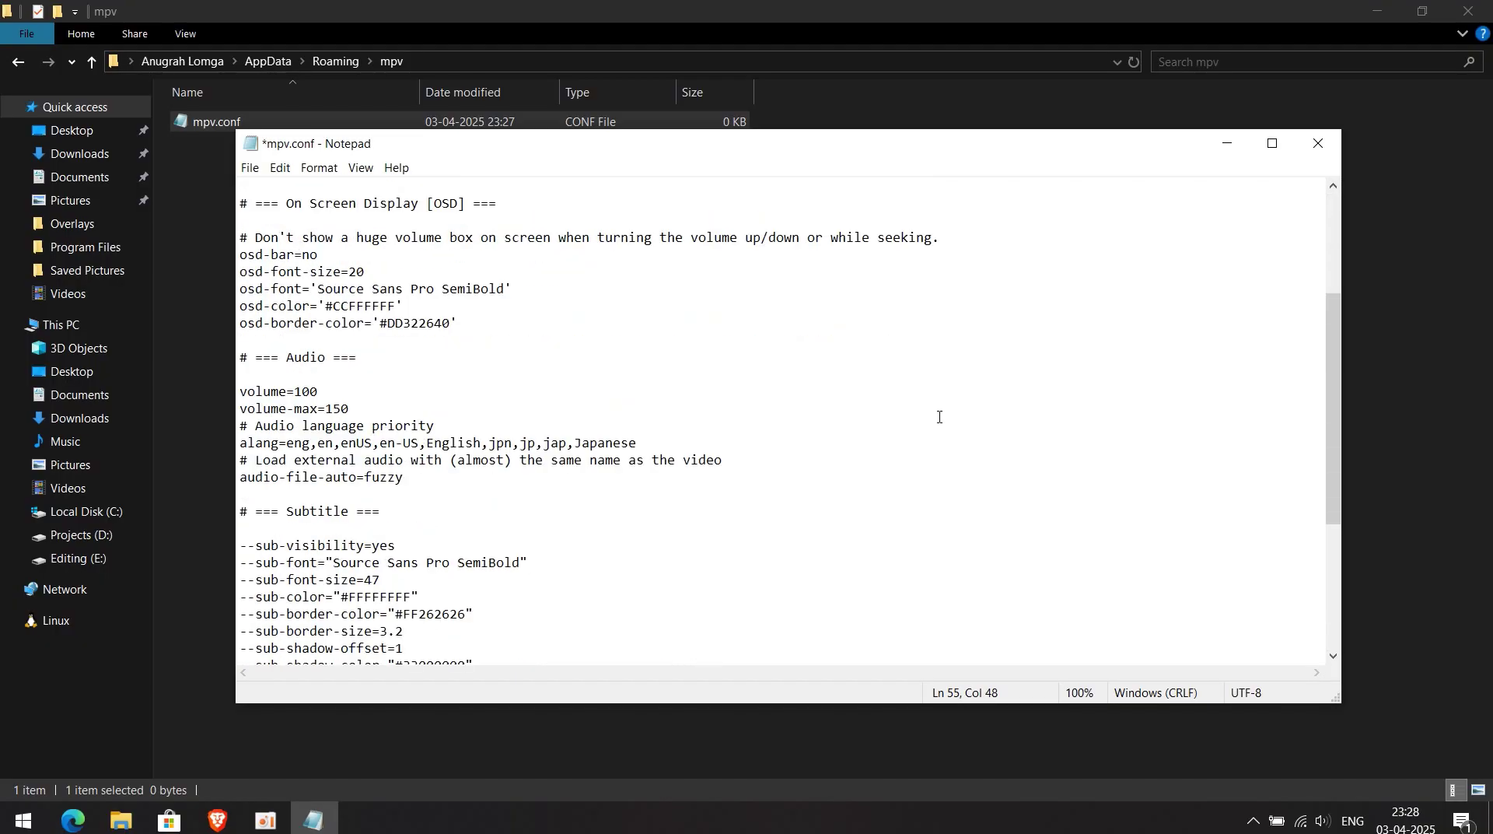
{"action": "scroll", "coordinate": [939, 416], "scroll_direction": "up", "scroll_amount": 9}
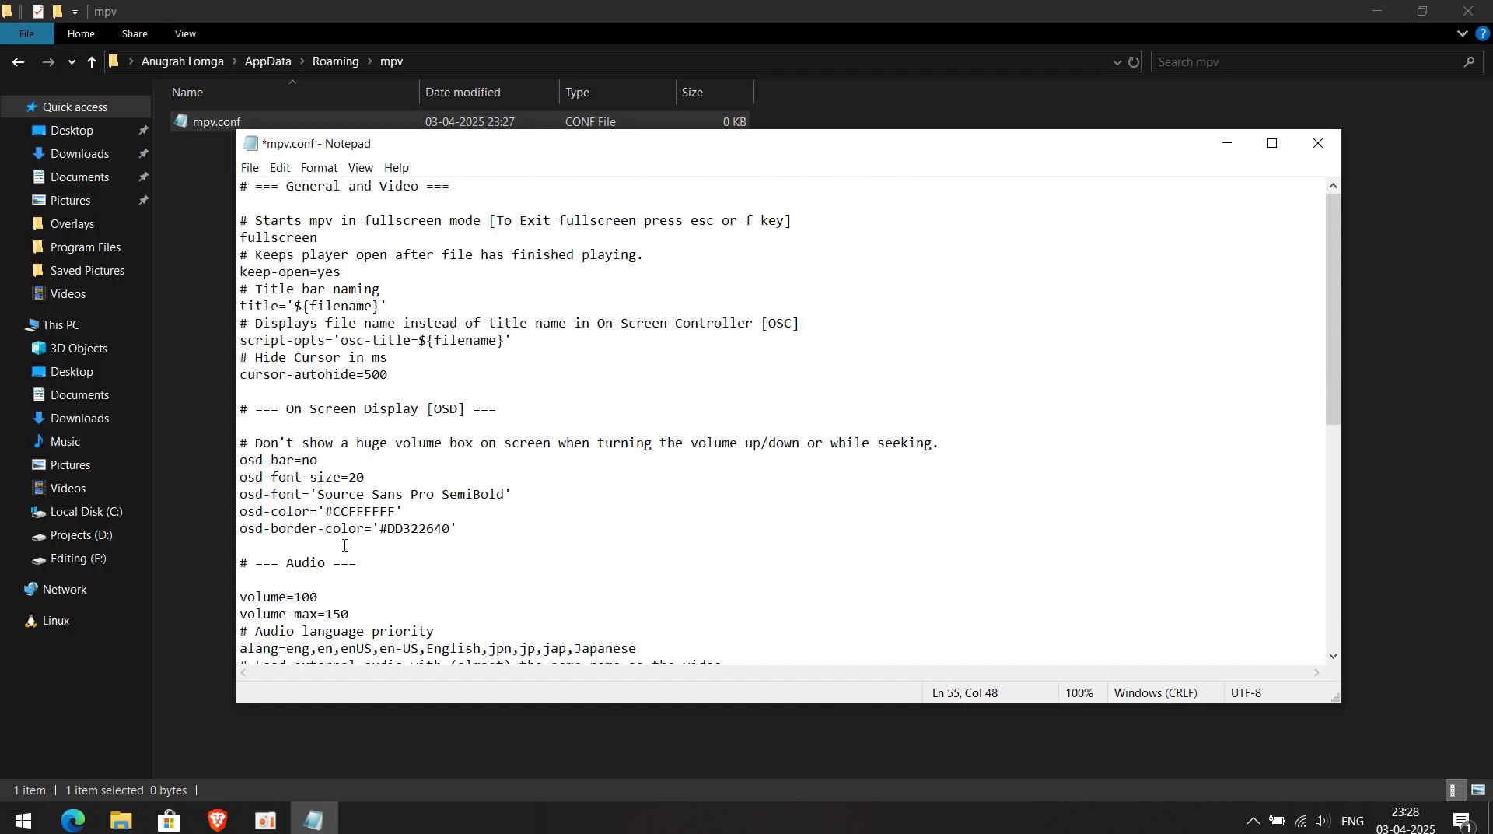
- Copy the sub-font name Source Sans Pro SemiBold from the Subtitle section of mpv.conf
{"action": "scroll", "coordinate": [344, 545], "scroll_direction": "down", "scroll_amount": 6}
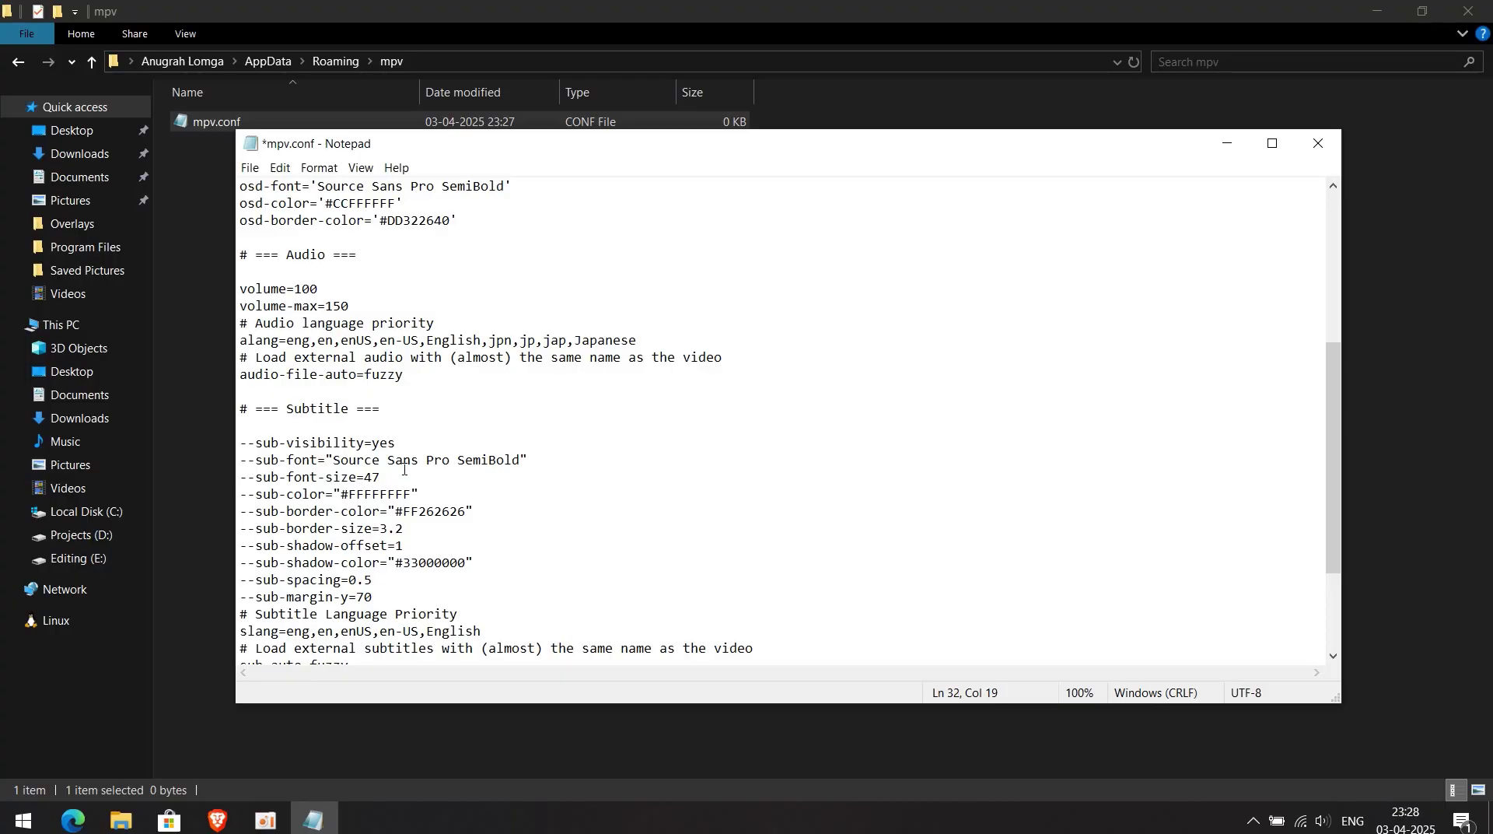
{"action": "left_click_drag", "start_coordinate": [265, 464], "coordinate": [313, 464]}
{"action": "left_click", "coordinate": [391, 492]}
{"action": "key", "text": "End"}
{"action": "left_click_drag", "start_coordinate": [410, 462], "coordinate": [523, 461]}
{"action": "right_click", "coordinate": [499, 471]}
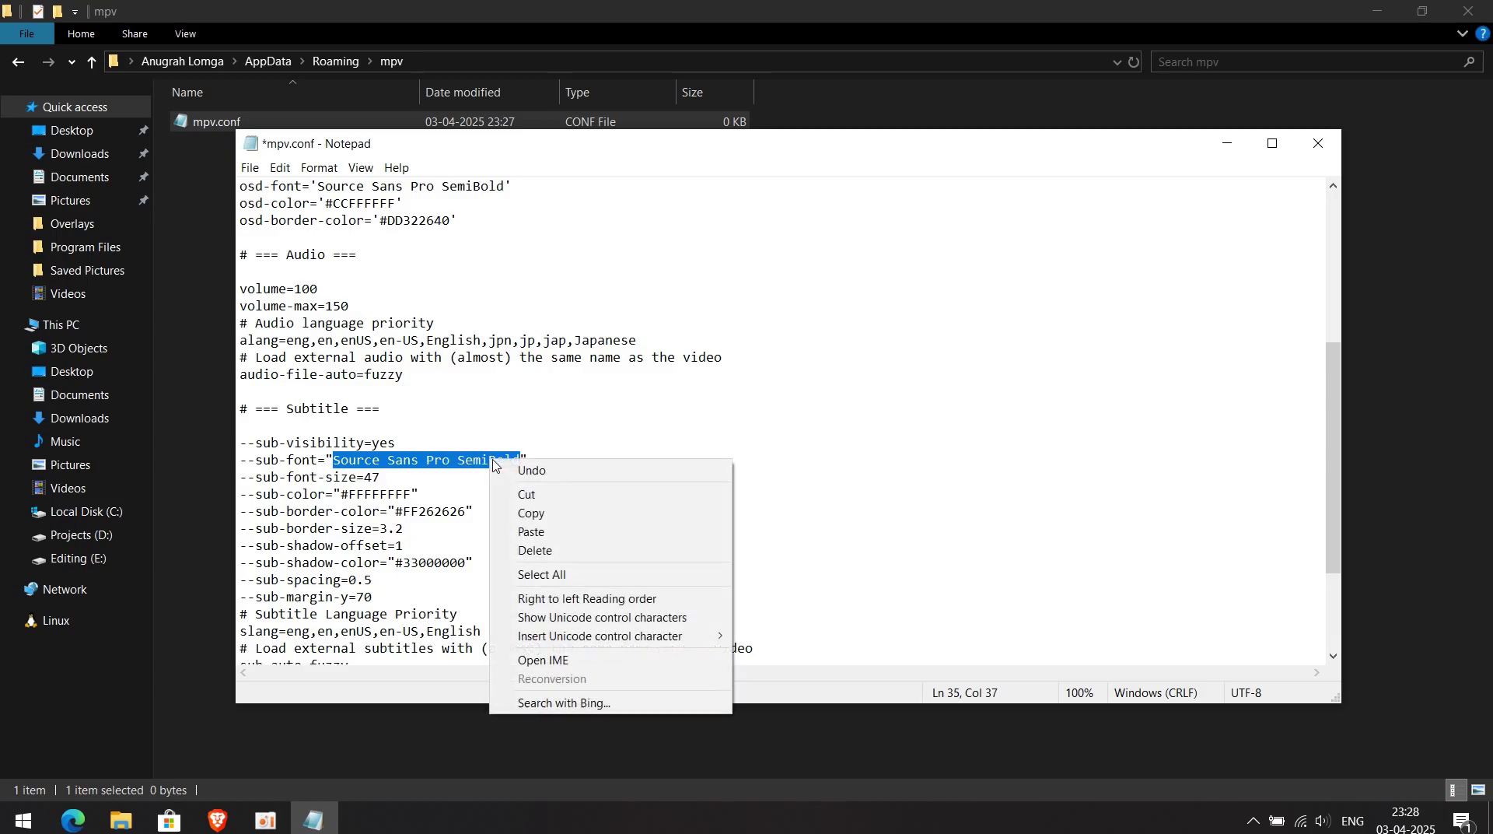
{"action": "left_click", "coordinate": [536, 515]}
{"action": "left_click", "coordinate": [533, 489]}
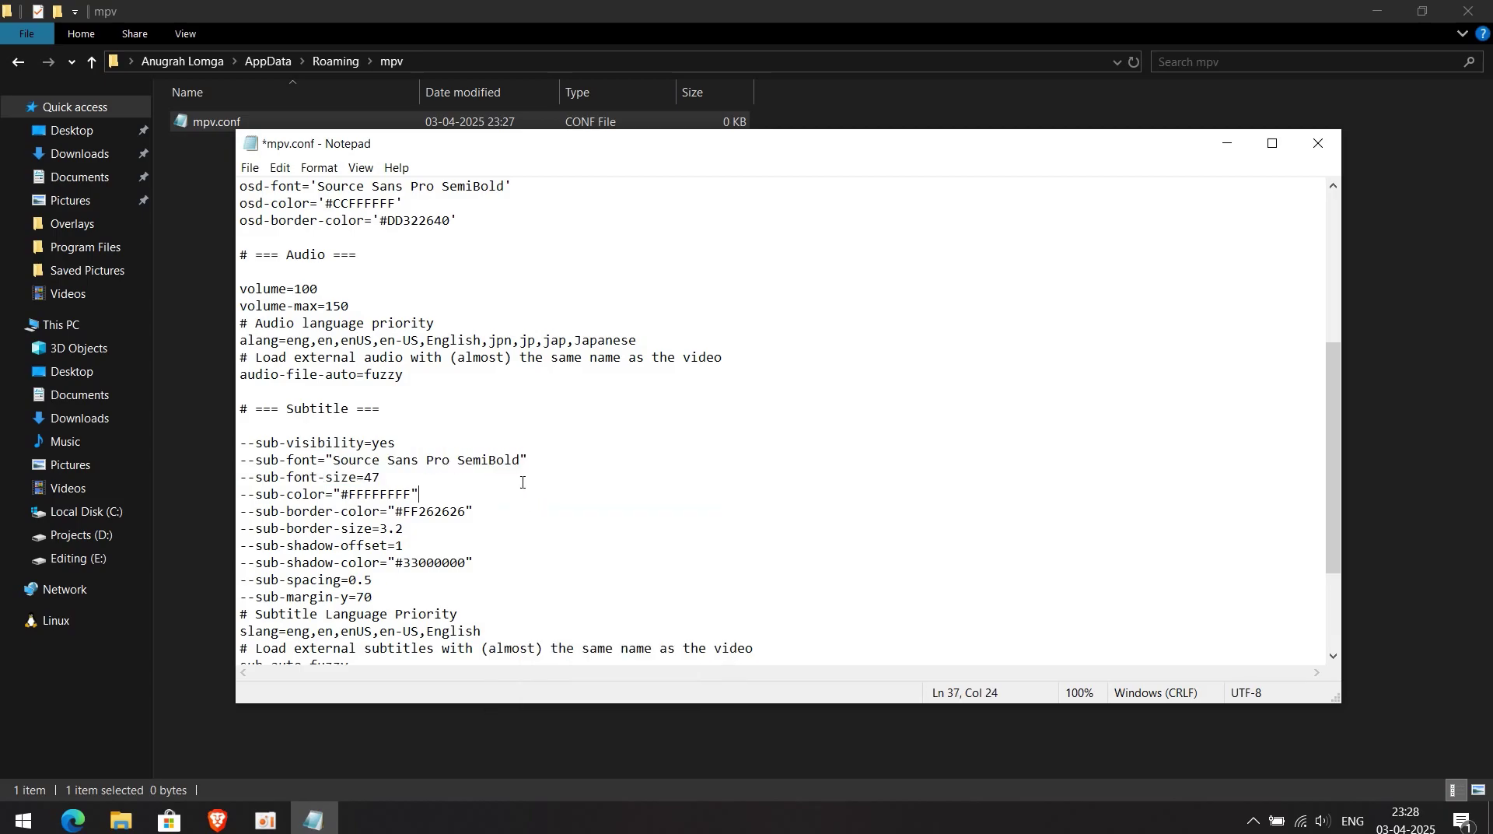
- Save the pasted configuration in mpv.conf and close Notepad
{"action": "left_click", "coordinate": [249, 167]}
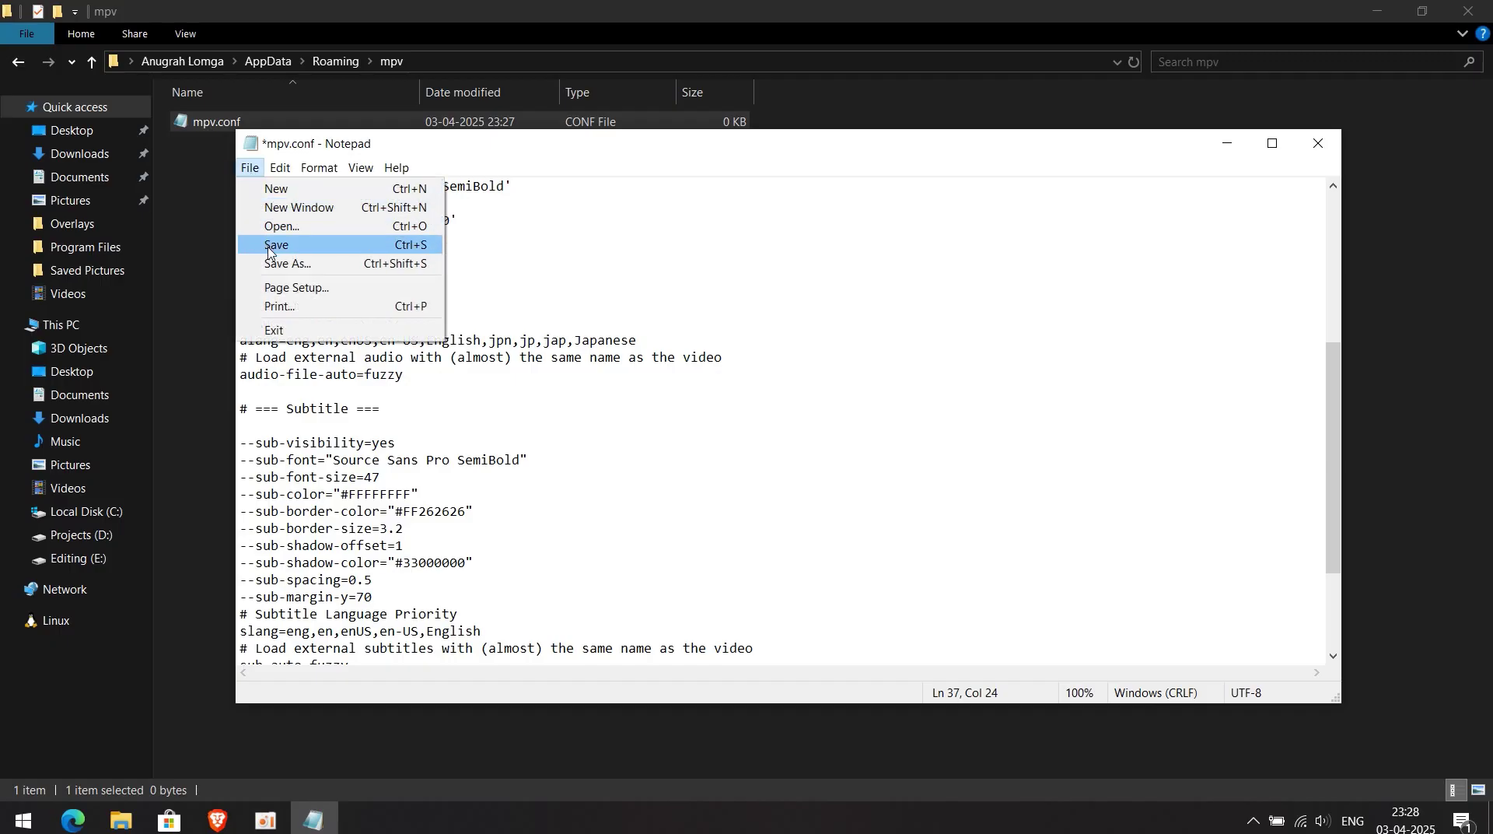
{"action": "left_click", "coordinate": [267, 243]}
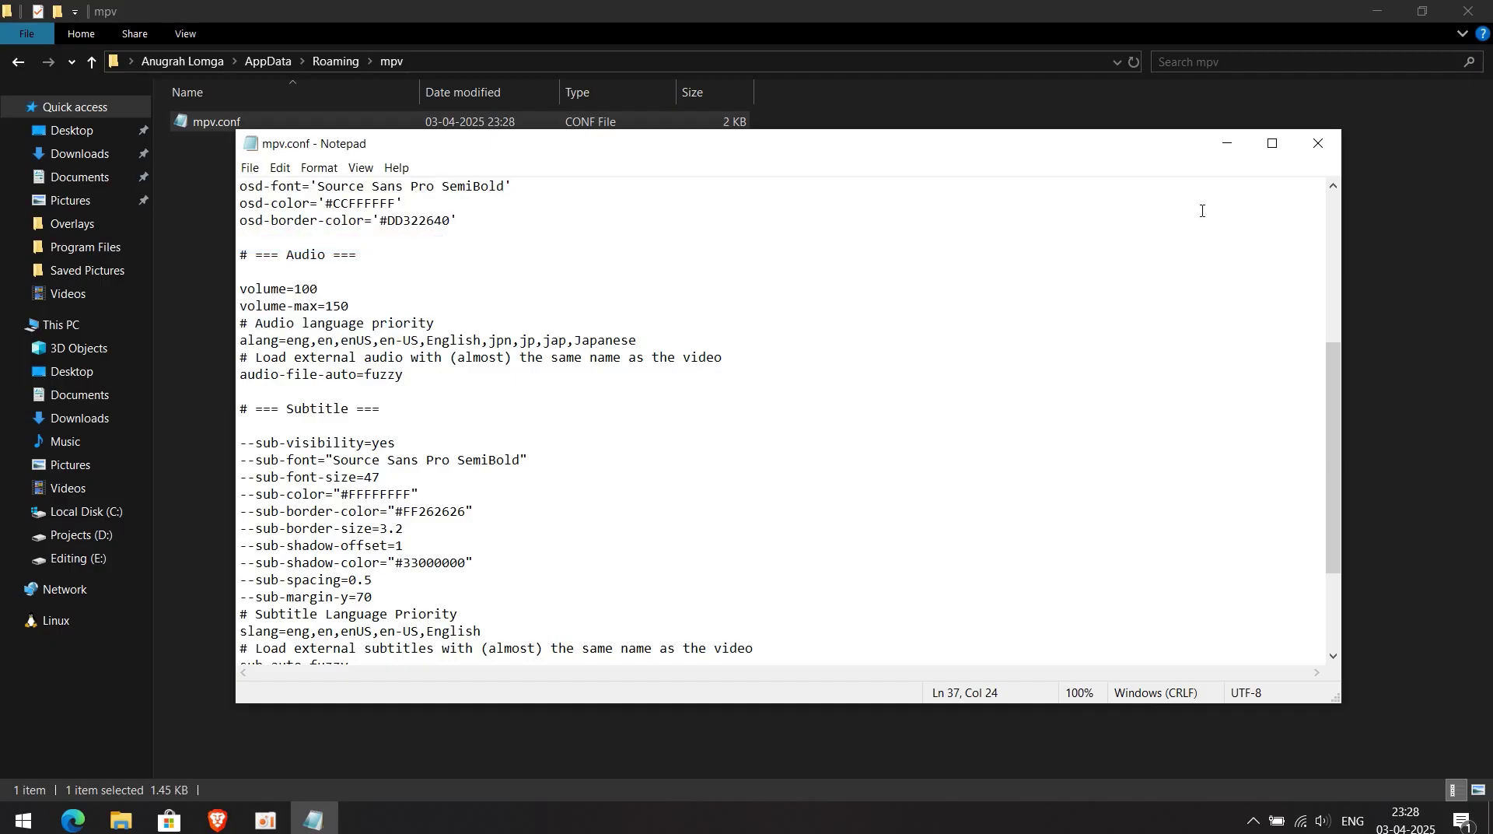
{"action": "left_click", "coordinate": [1317, 143]}
- Reopen mpv.conf from the mpv folder to check the saved file, close it and minimize the folder window
{"action": "right_click", "coordinate": [224, 125]}
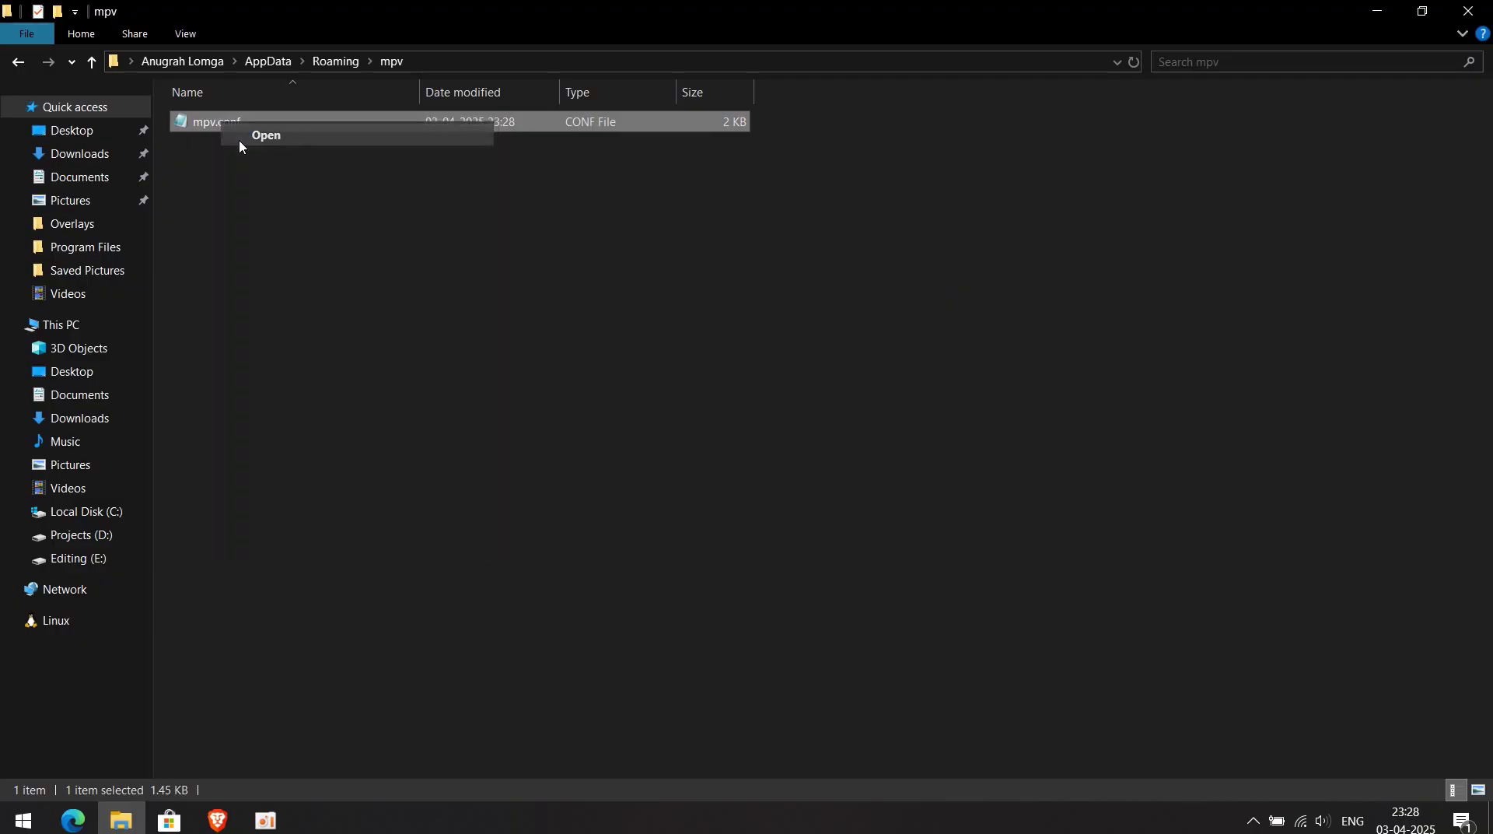
{"action": "left_click", "coordinate": [245, 136]}
{"action": "left_click", "coordinate": [1317, 143]}
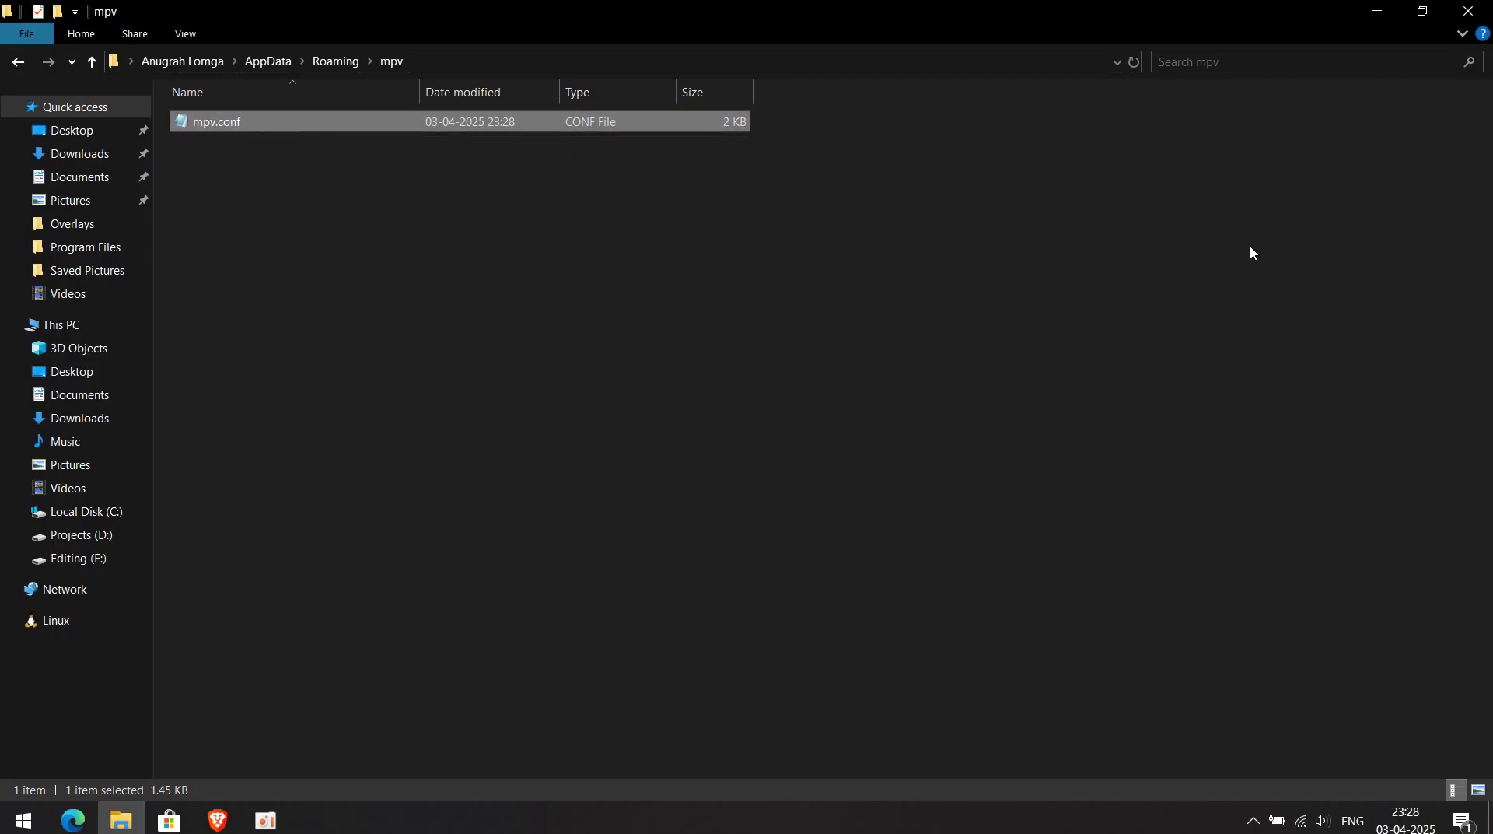
{"action": "left_click", "coordinate": [1377, 11]}
- Switch to Brave and search the web for Source Sans Pro SemiBold in a new tab
{"action": "left_click", "coordinate": [217, 820]}
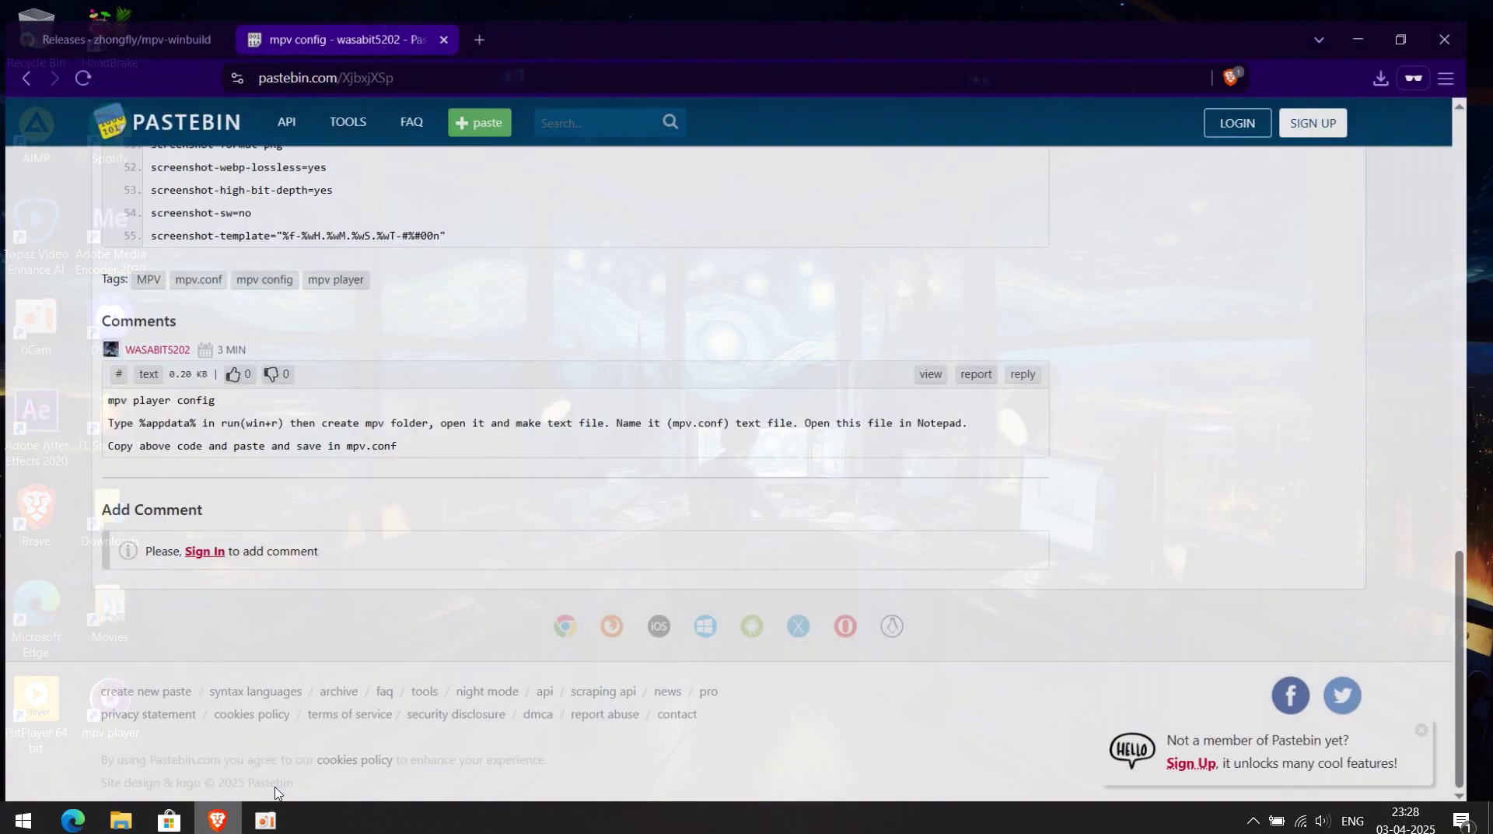
{"action": "left_click", "coordinate": [484, 20]}
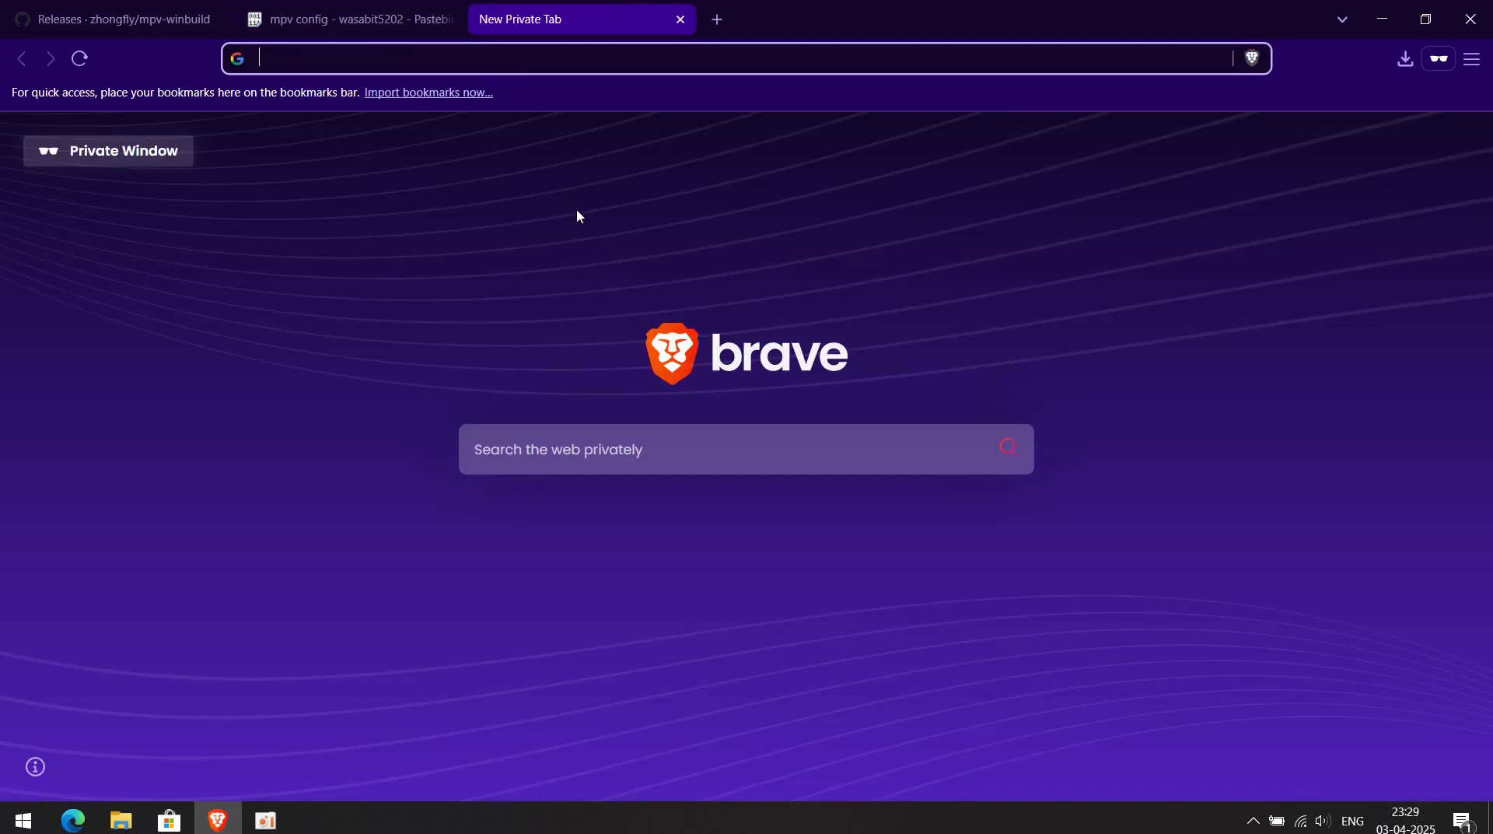
{"action": "left_click", "coordinate": [565, 445]}
{"action": "key", "text": "ctrl+v"}
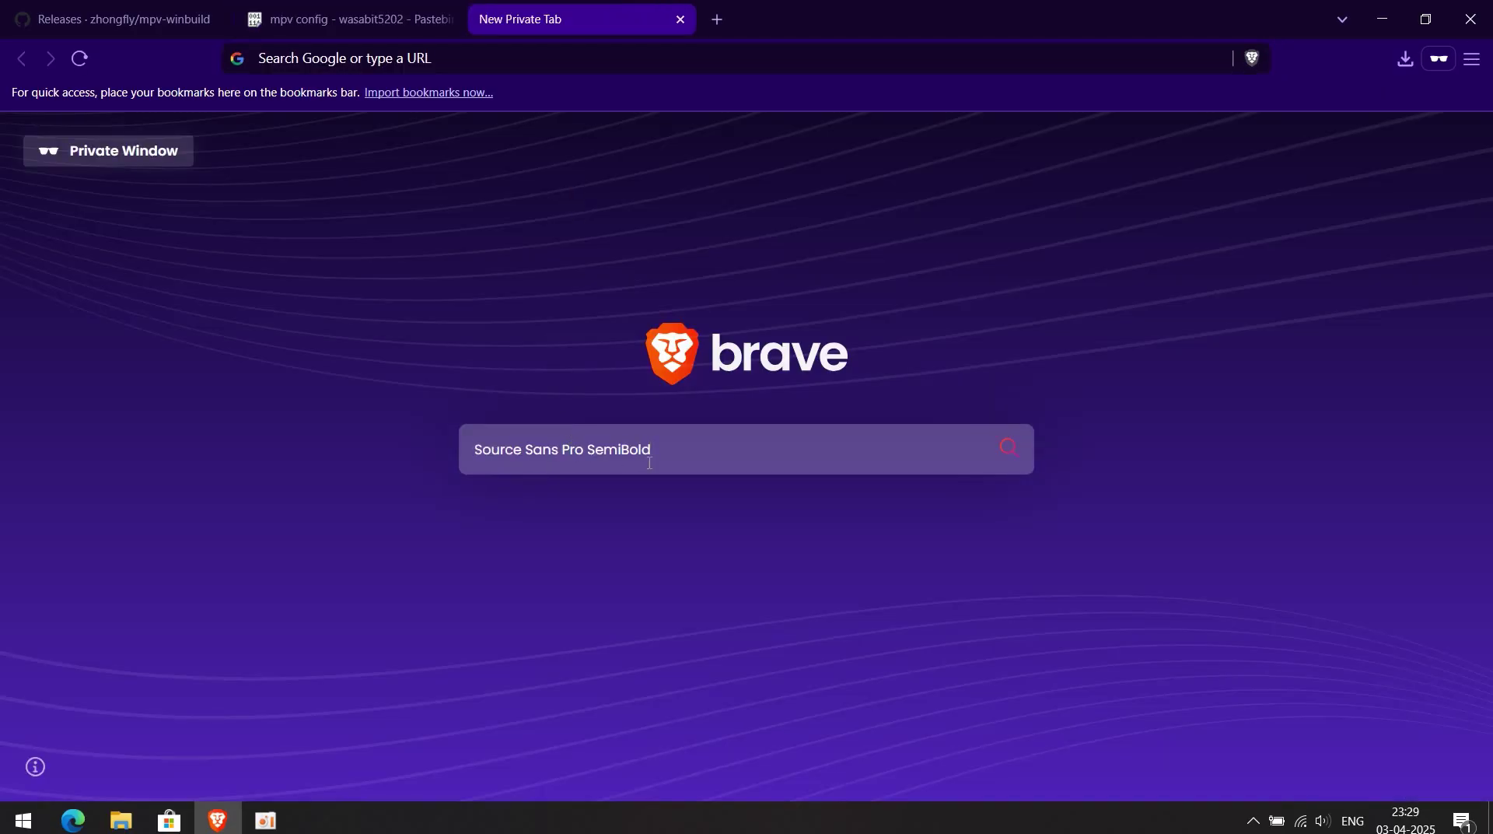
{"action": "left_click_drag", "start_coordinate": [650, 463], "coordinate": [481, 463]}
{"action": "left_click", "coordinate": [513, 520]}
{"action": "key", "text": "Return"}
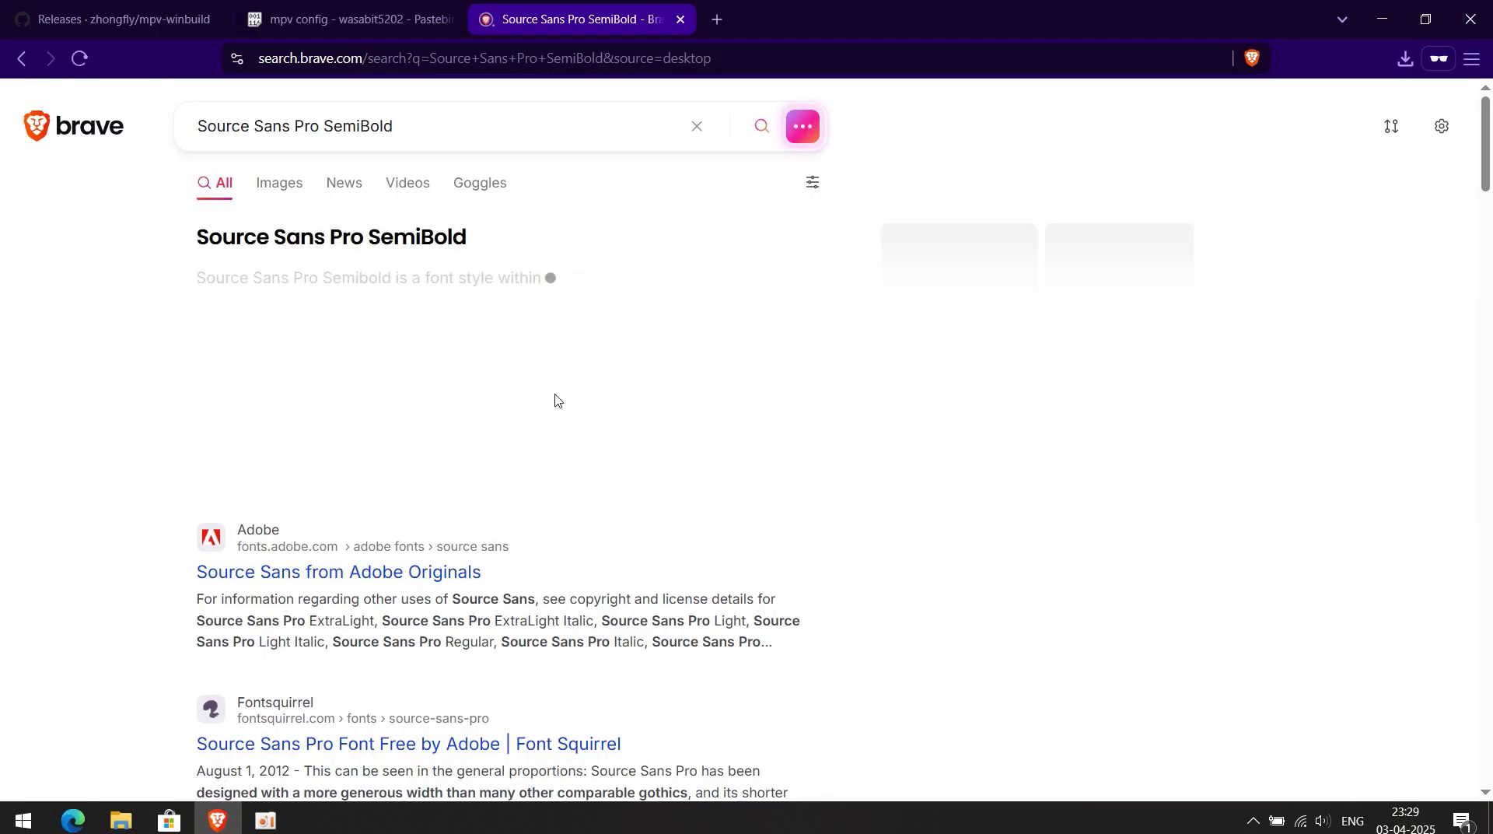
- Look through the search results for a font download and open the 1001 Fonts page for Source Sans Pro Font Family
{"action": "scroll", "coordinate": [493, 374], "scroll_direction": "down", "scroll_amount": 1}
{"action": "scroll", "coordinate": [493, 374], "scroll_direction": "down", "scroll_amount": 6}
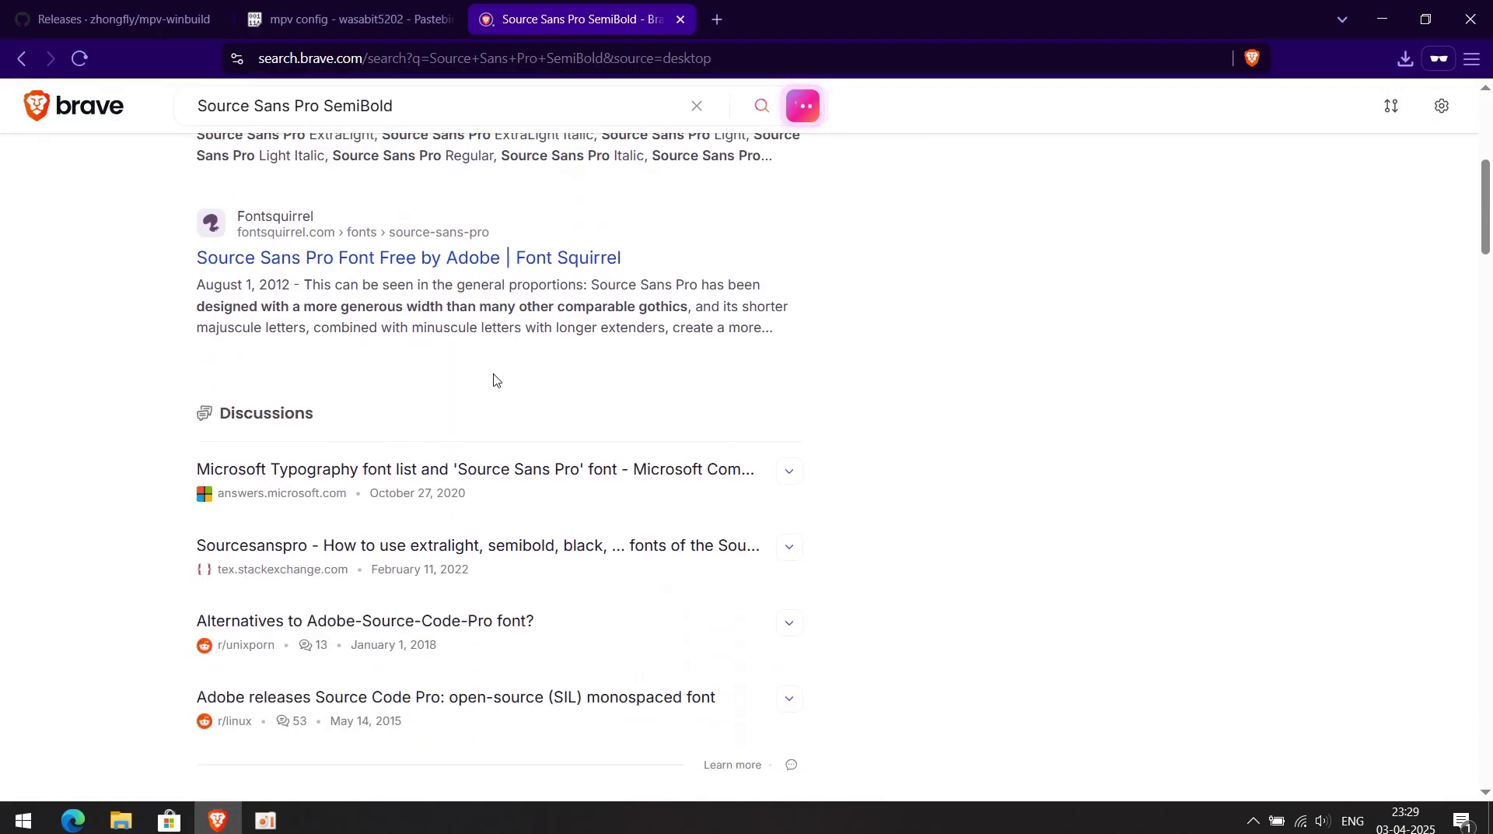
{"action": "scroll", "coordinate": [493, 374], "scroll_direction": "up", "scroll_amount": 3}
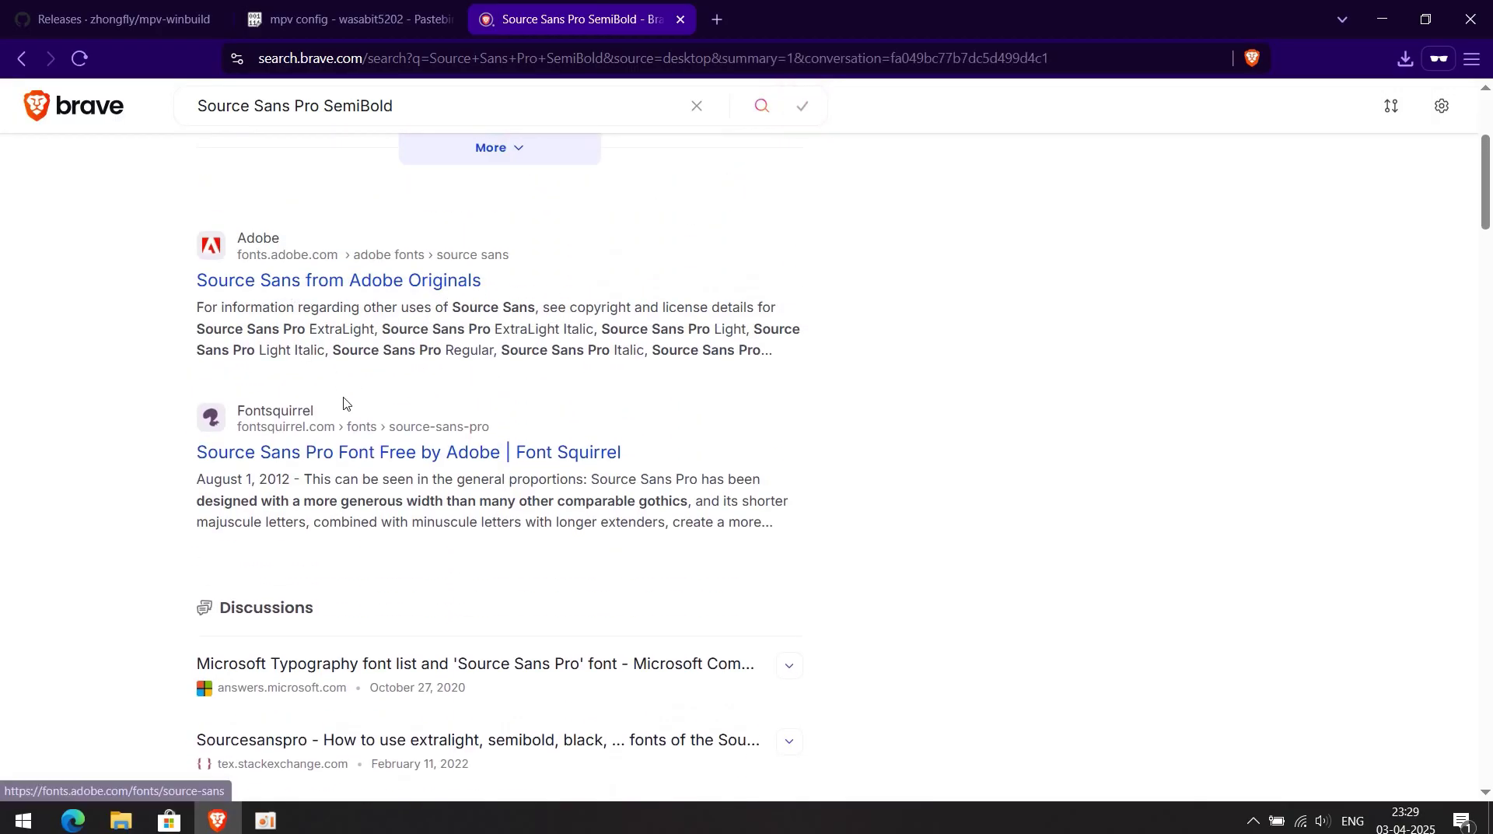
{"action": "scroll", "coordinate": [530, 410], "scroll_direction": "down", "scroll_amount": 8}
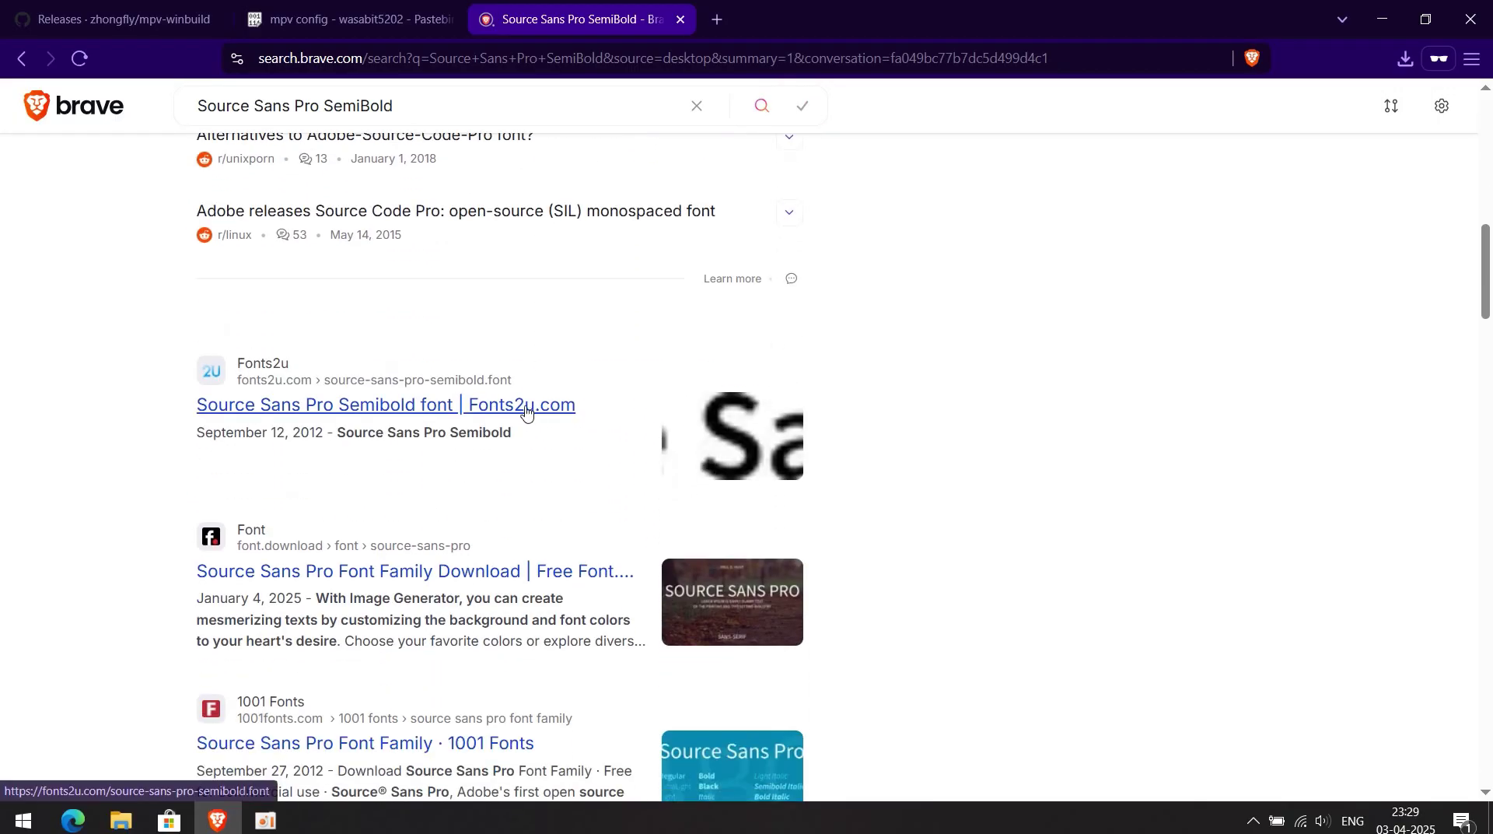
{"action": "scroll", "coordinate": [423, 465], "scroll_direction": "down", "scroll_amount": 2}
{"action": "scroll", "coordinate": [423, 465], "scroll_direction": "down", "scroll_amount": 4}
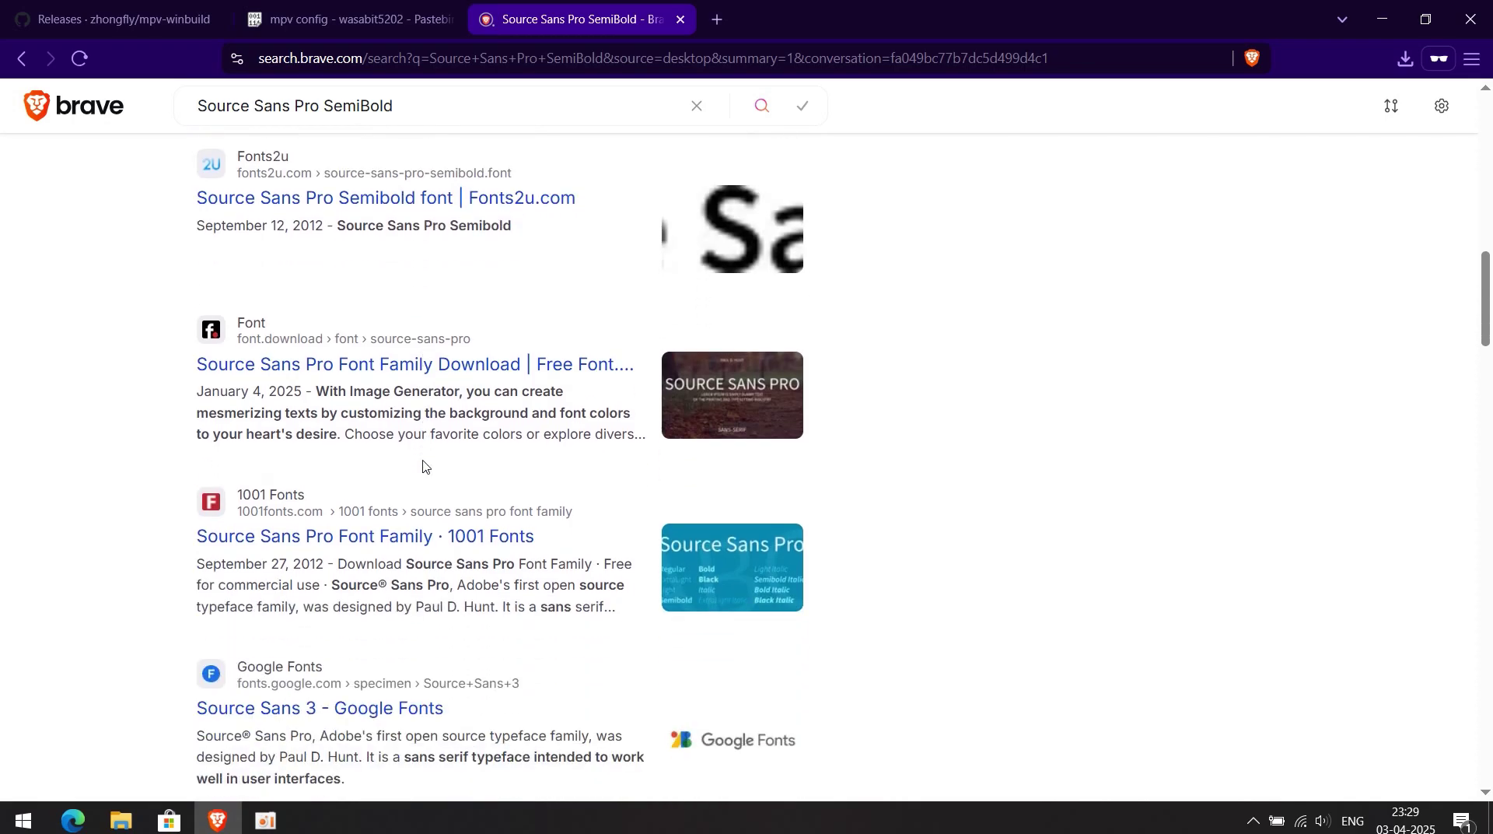
{"action": "scroll", "coordinate": [423, 461], "scroll_direction": "up", "scroll_amount": 5}
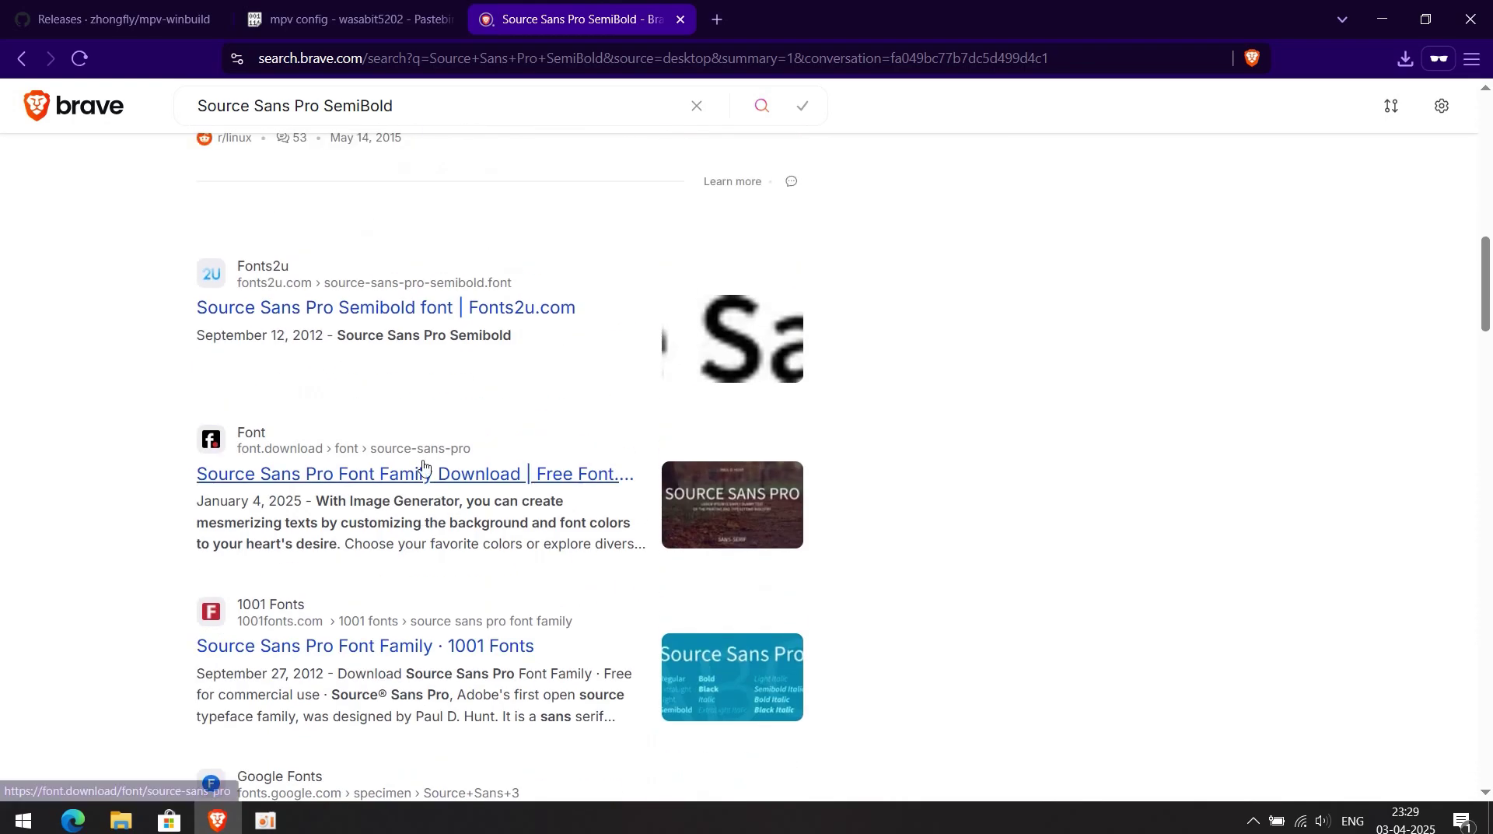
{"action": "left_click", "coordinate": [380, 651]}
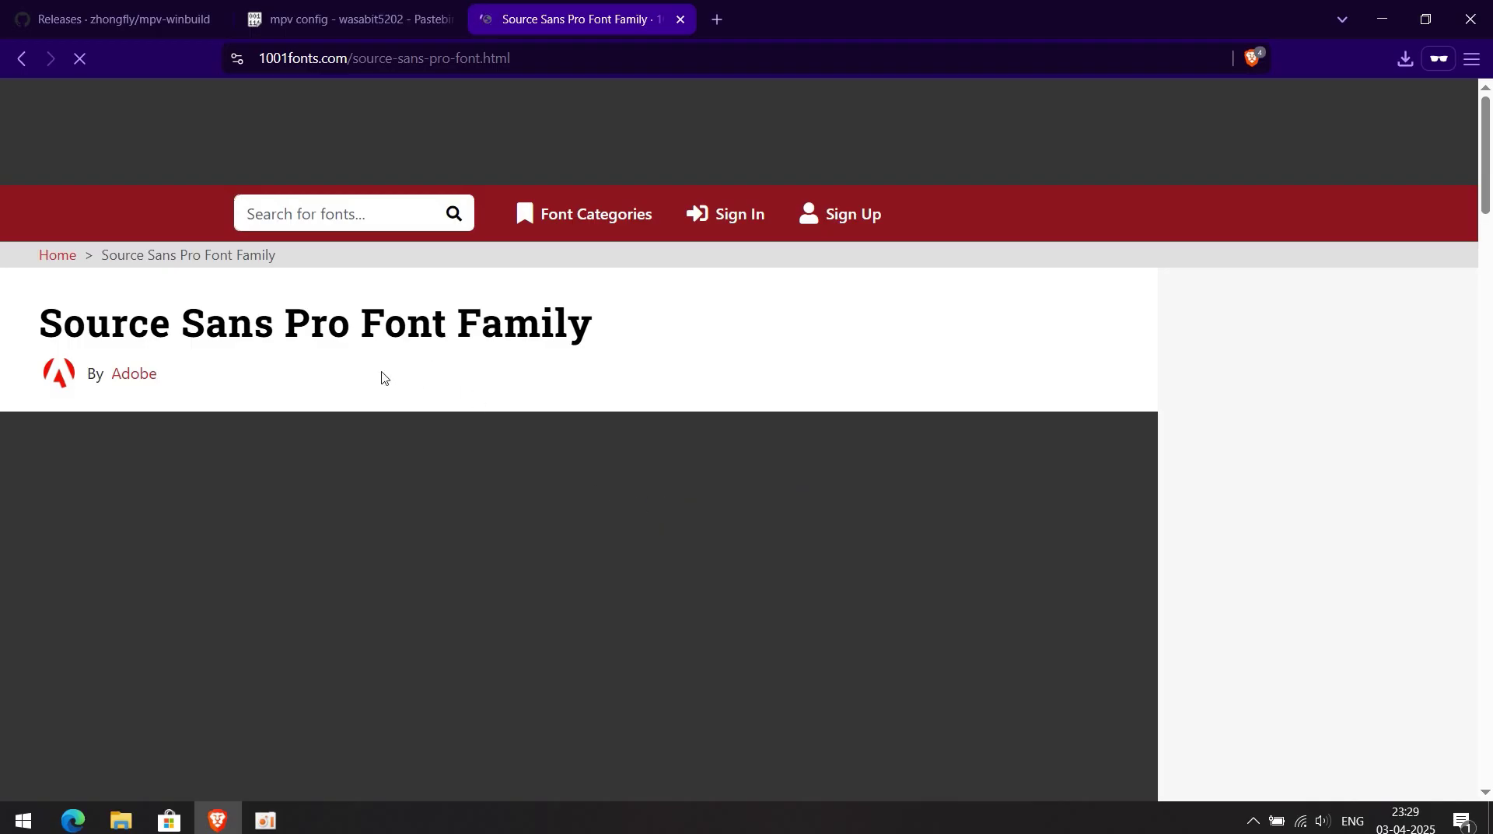
- Download the Source Sans Pro font family as source-sans-pro.zip into the Downloads folder and minimize the browser
{"action": "scroll", "coordinate": [599, 347], "scroll_direction": "down", "scroll_amount": 8}
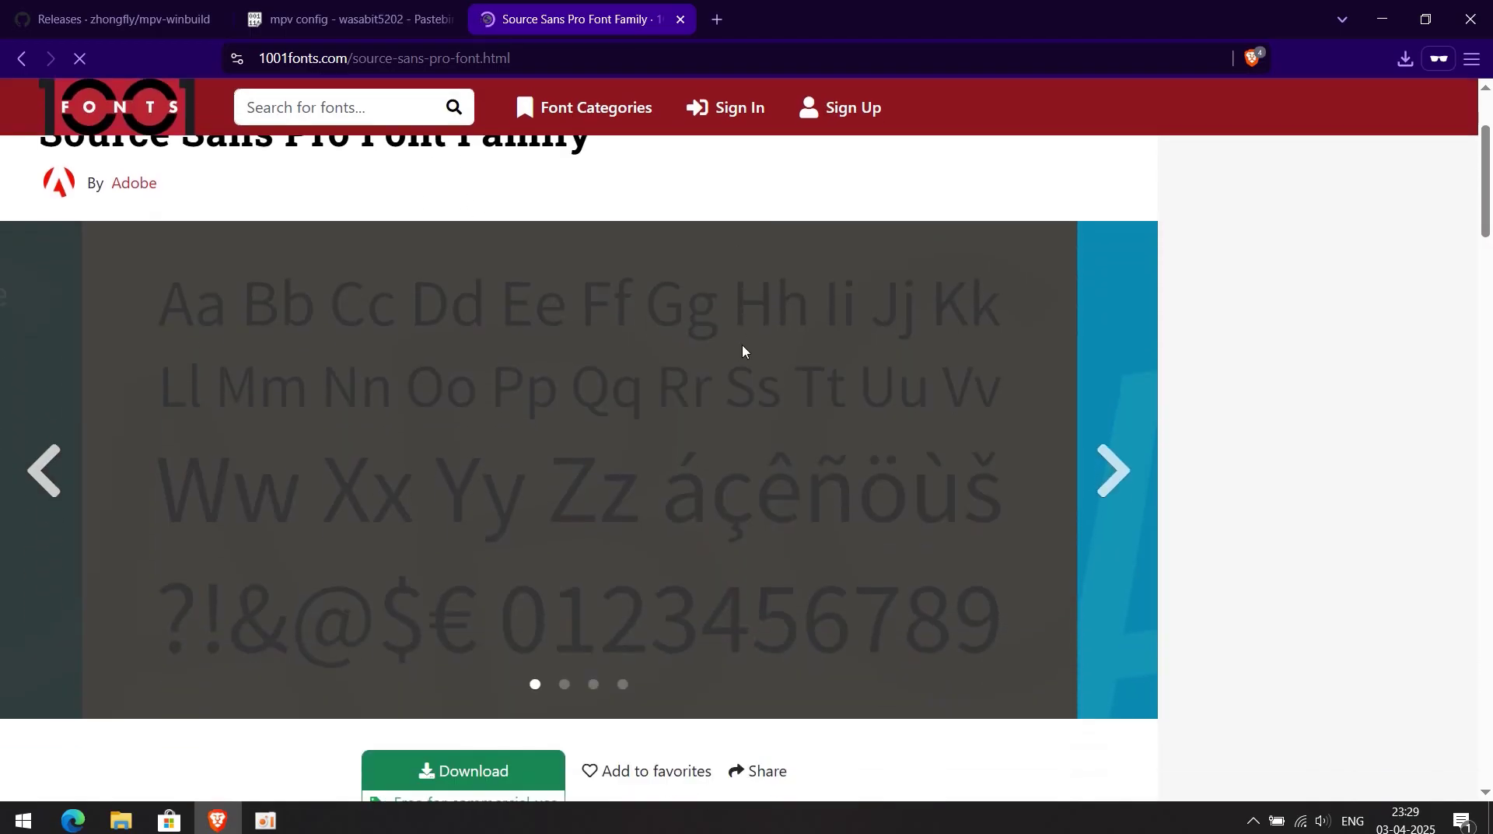
{"action": "scroll", "coordinate": [751, 374], "scroll_direction": "up", "scroll_amount": 2}
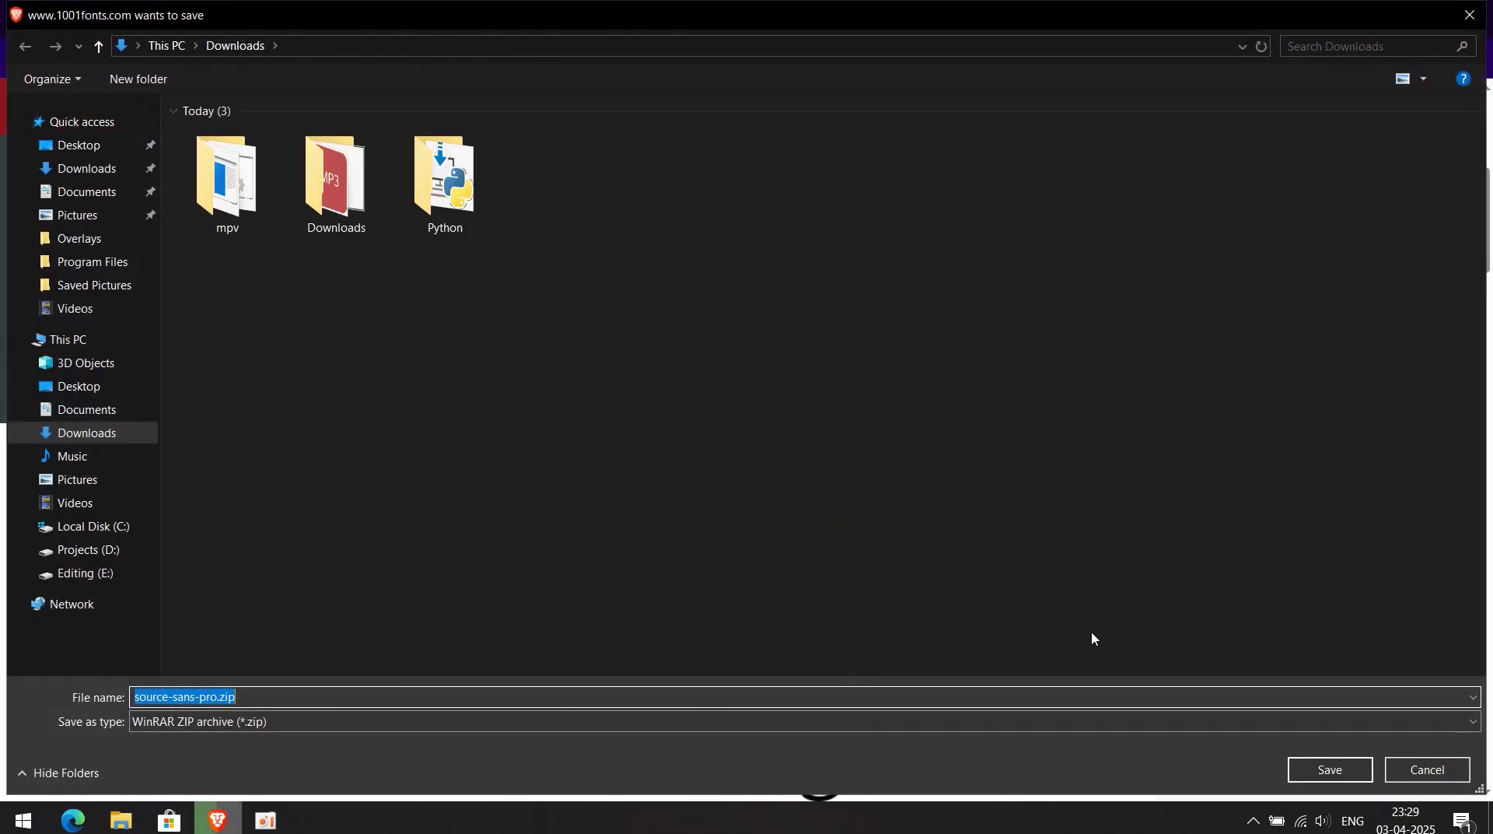
{"action": "left_click", "coordinate": [1310, 762]}
{"action": "scroll", "coordinate": [1323, 527], "scroll_direction": "up", "scroll_amount": 5}
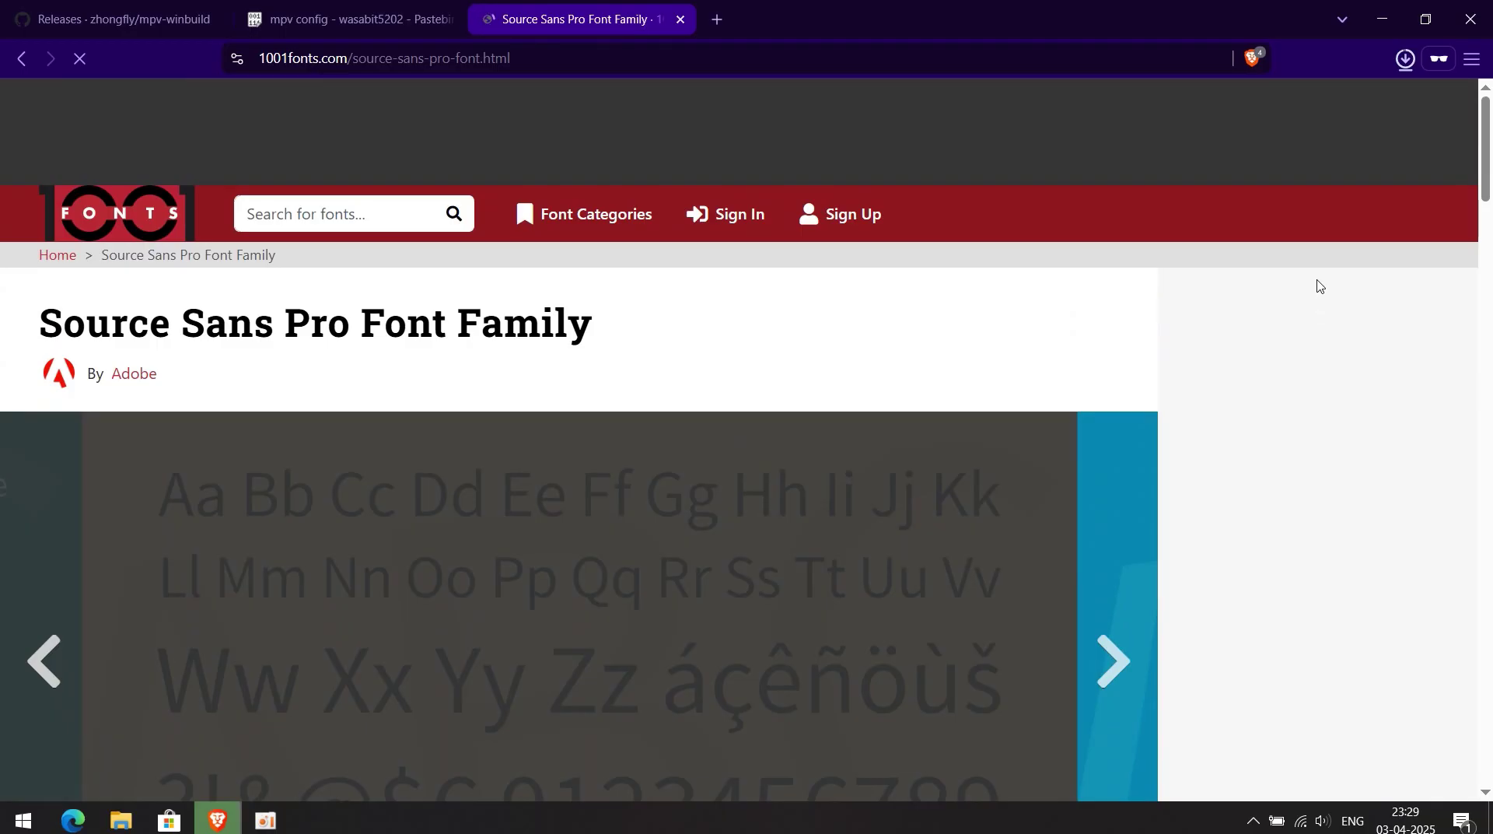
{"action": "left_click", "coordinate": [1382, 20]}
{"action": "right_click", "coordinate": [774, 240]}
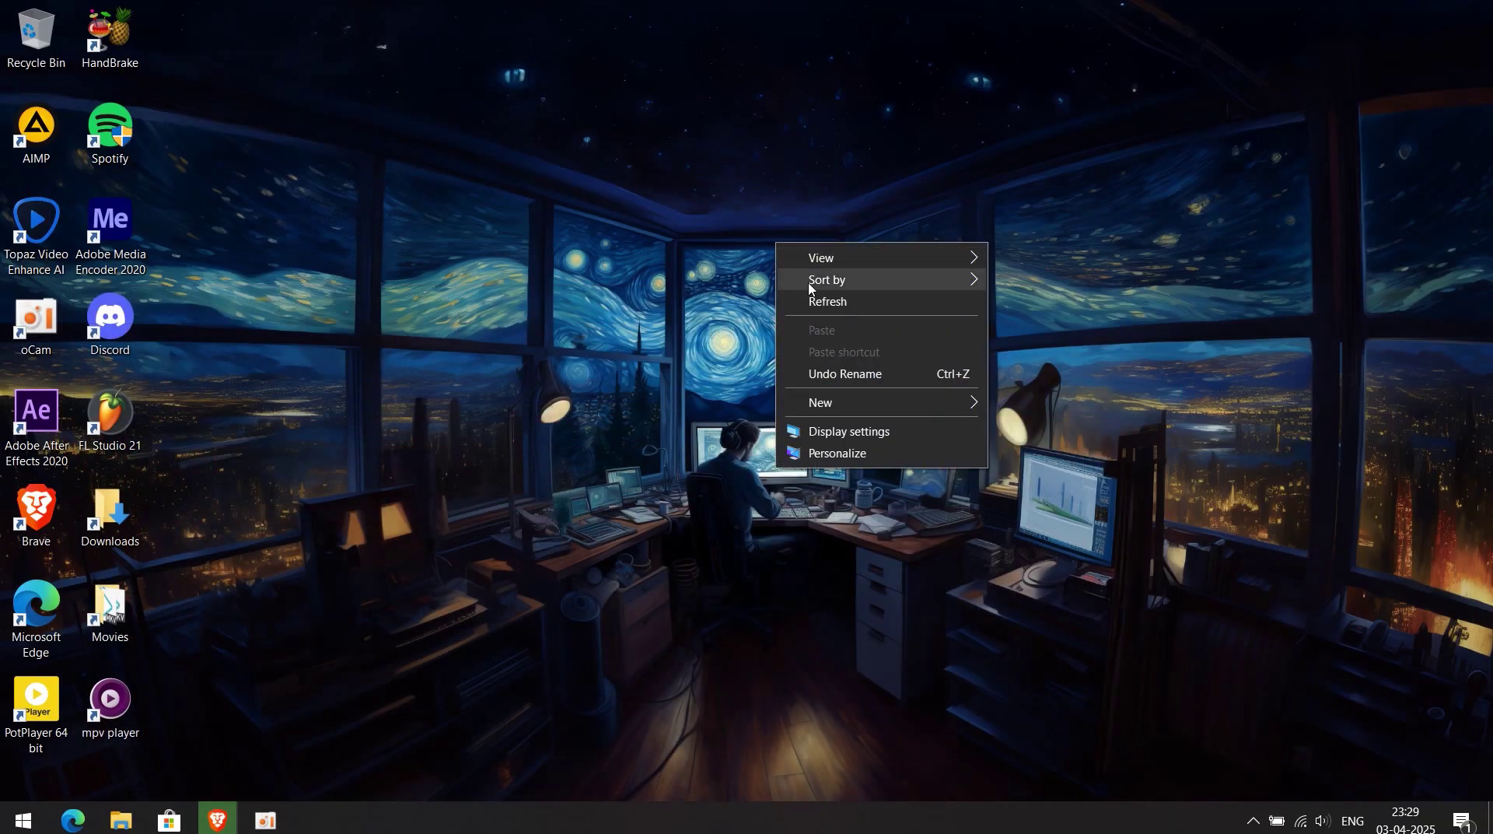
{"action": "left_click", "coordinate": [812, 301]}
{"action": "right_click", "coordinate": [612, 235]}
{"action": "left_click", "coordinate": [655, 294]}
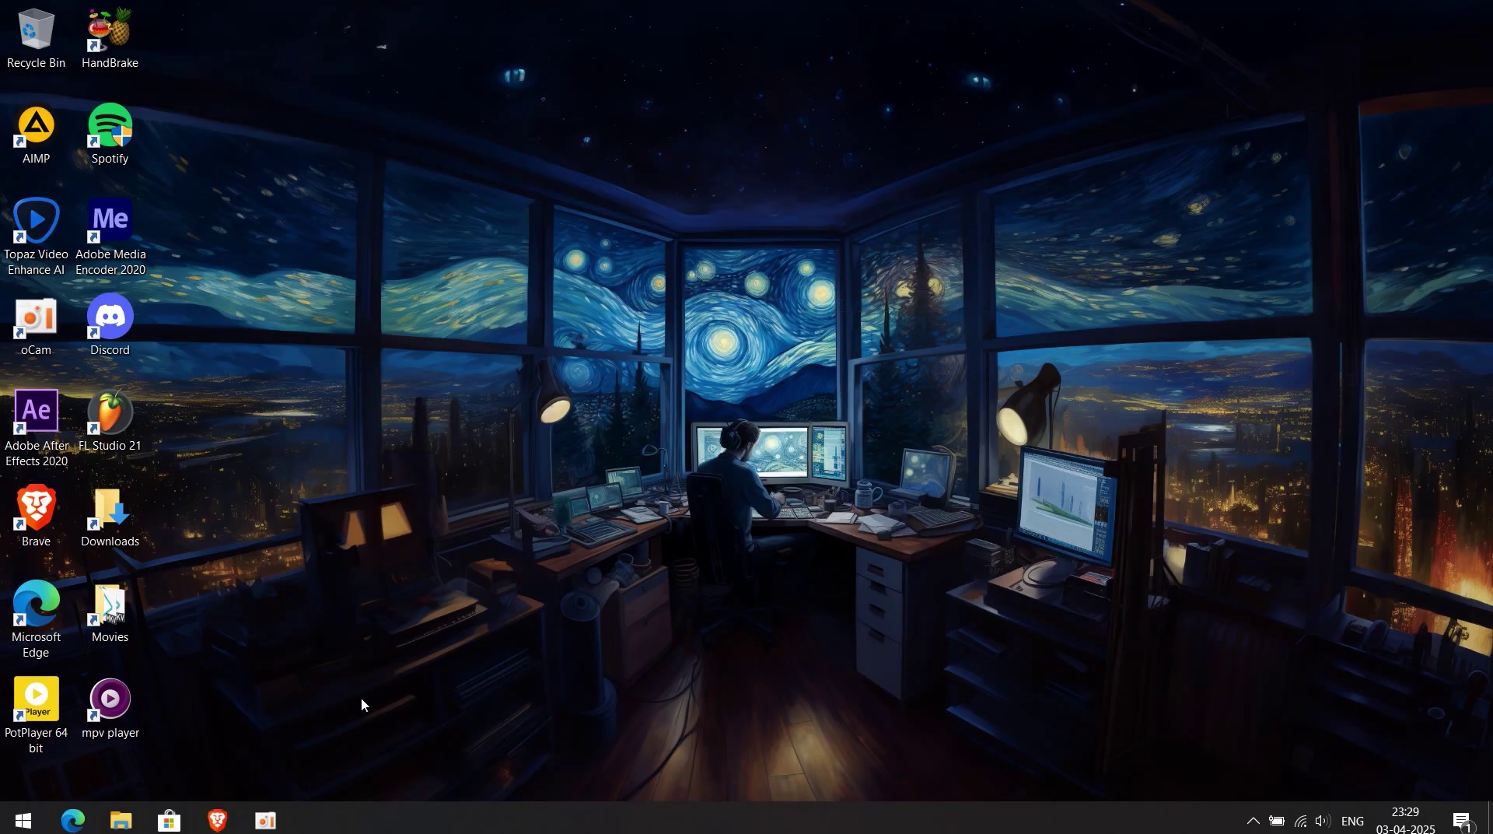
- Switch to File Explorer, go to the Downloads folder and open source-sans-pro.zip in WinRAR
{"action": "left_click", "coordinate": [121, 820]}
{"action": "left_click", "coordinate": [92, 419]}
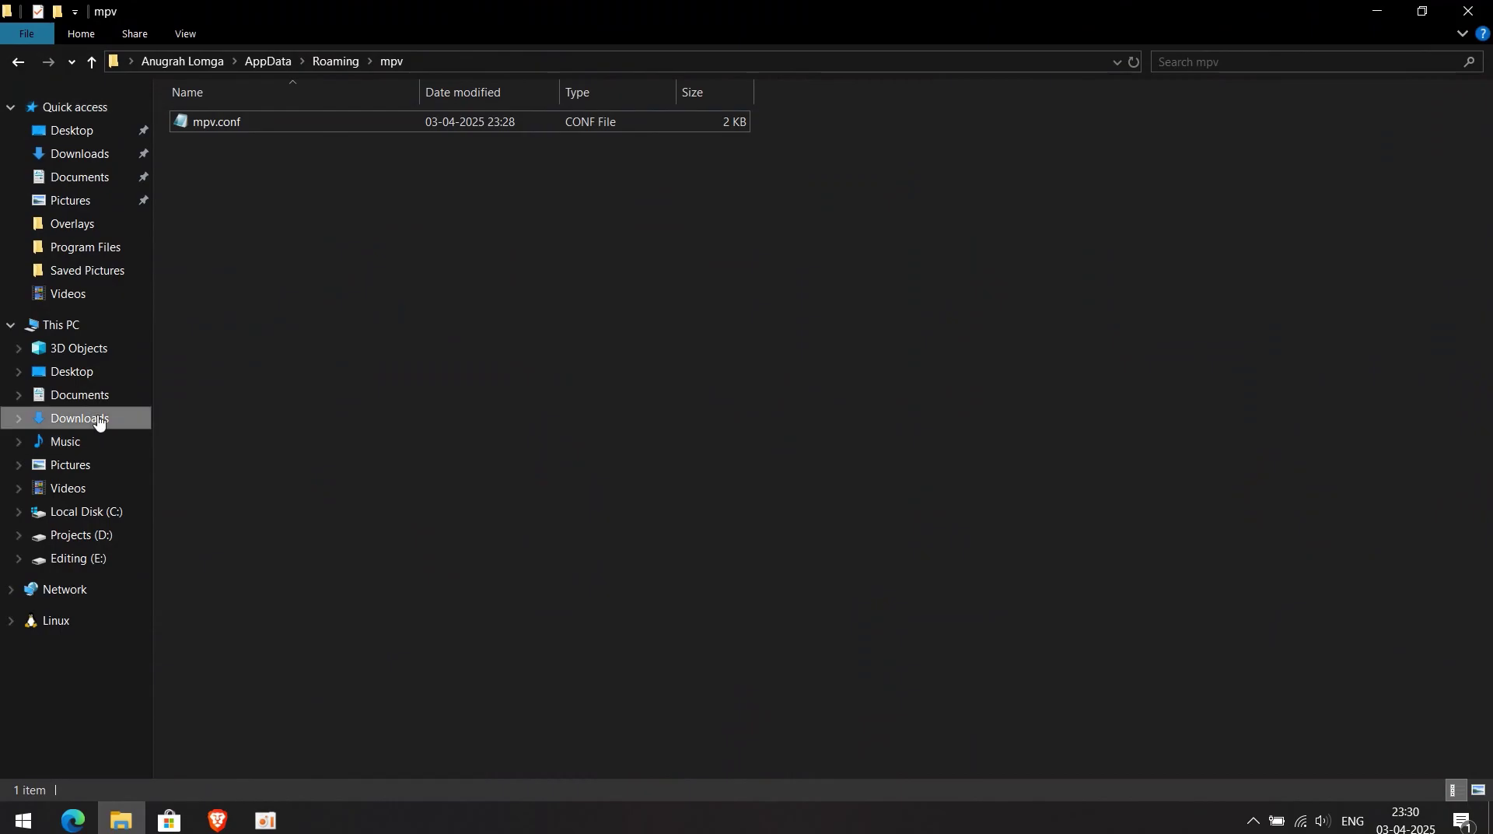
{"action": "left_click", "coordinate": [220, 175]}
{"action": "right_click", "coordinate": [238, 187]}
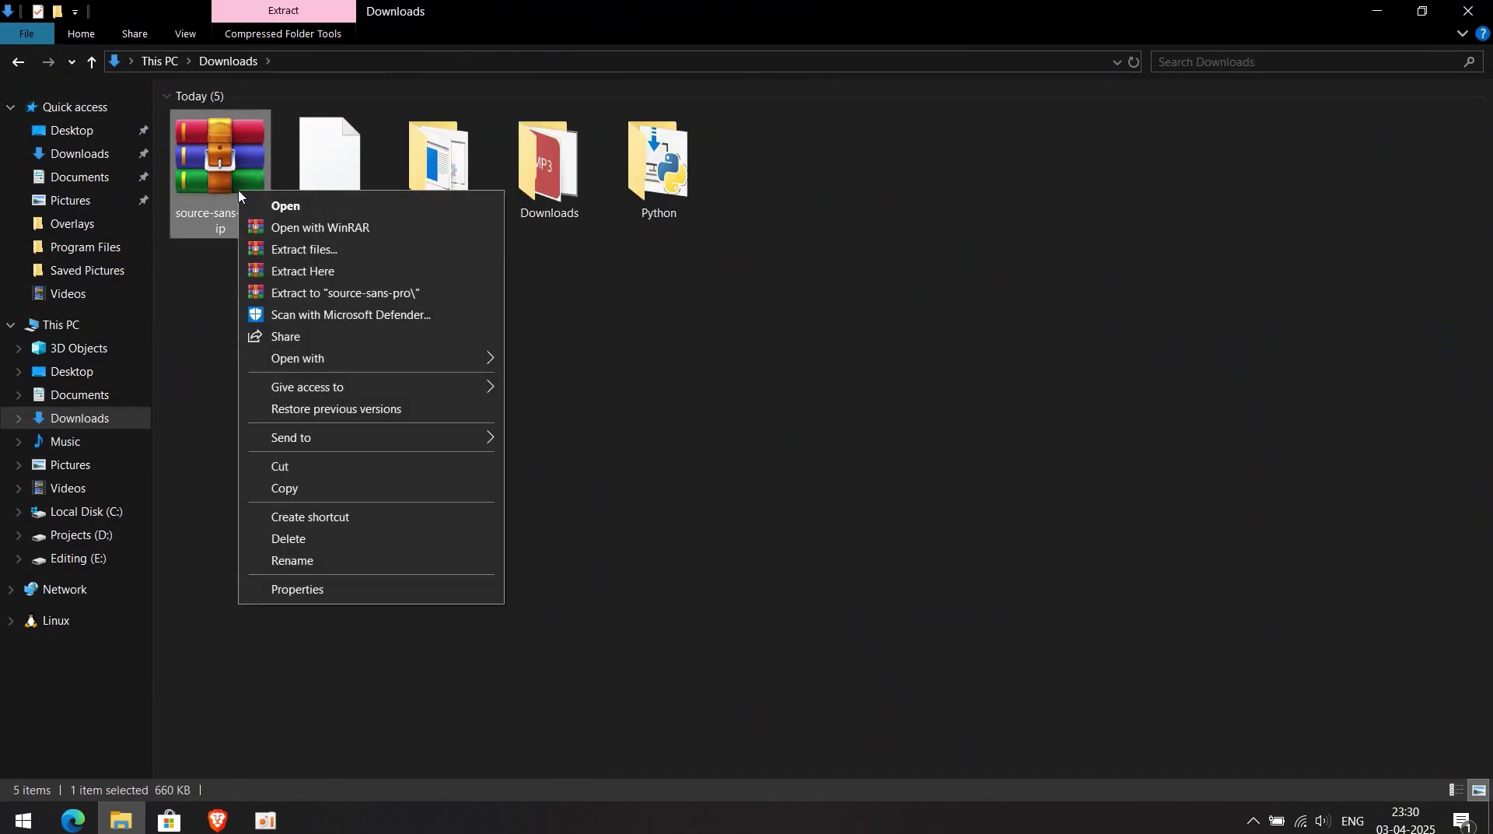
{"action": "left_click", "coordinate": [292, 212]}
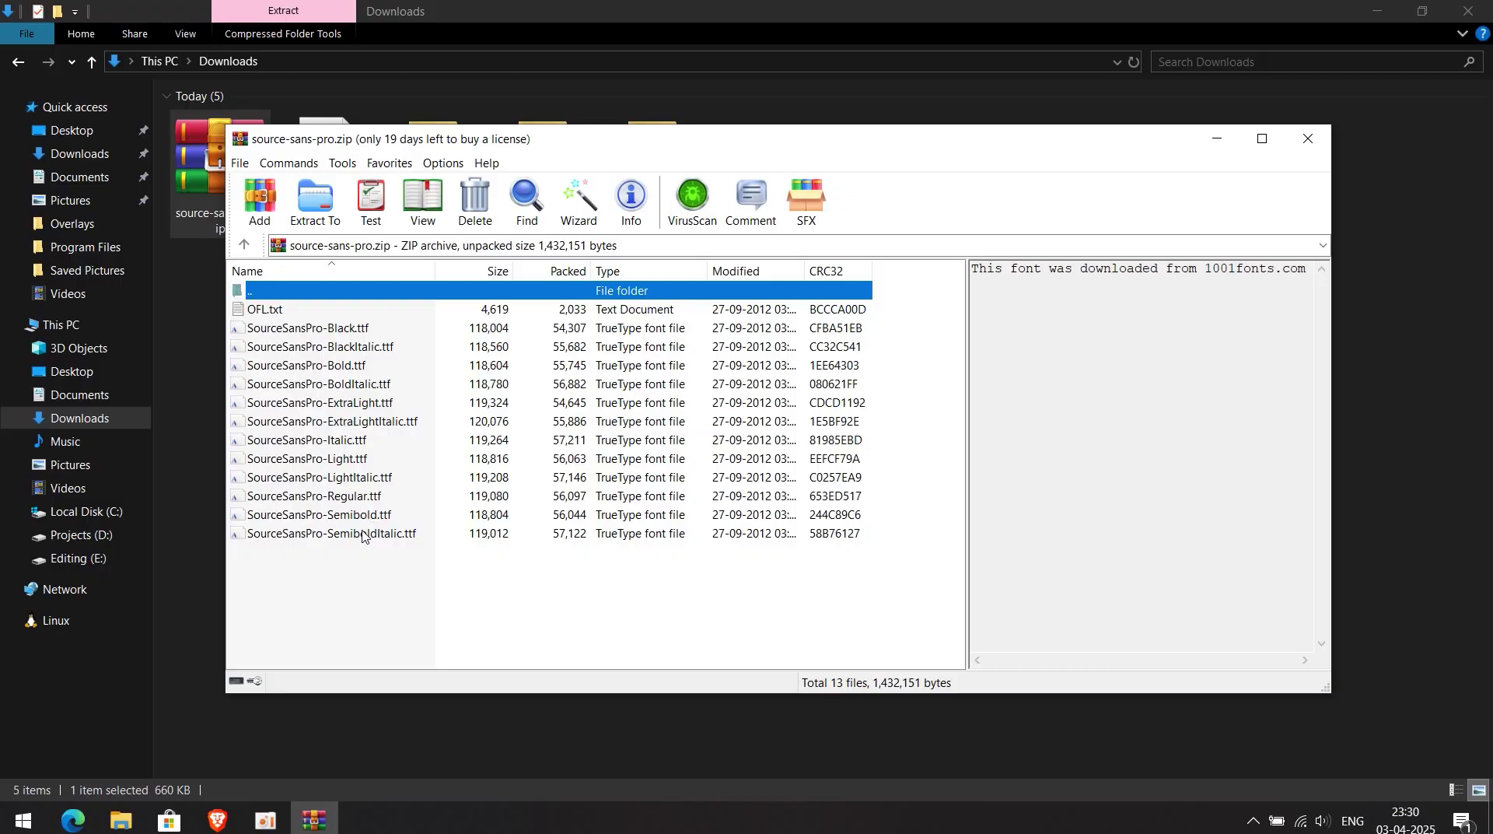
- Install SourceSansPro-Semibold.ttf from the archive, replacing the existing font, and close the font preview, WinRAR and File Explorer windows
{"action": "left_click", "coordinate": [327, 516]}
{"action": "double_click", "coordinate": [365, 519]}
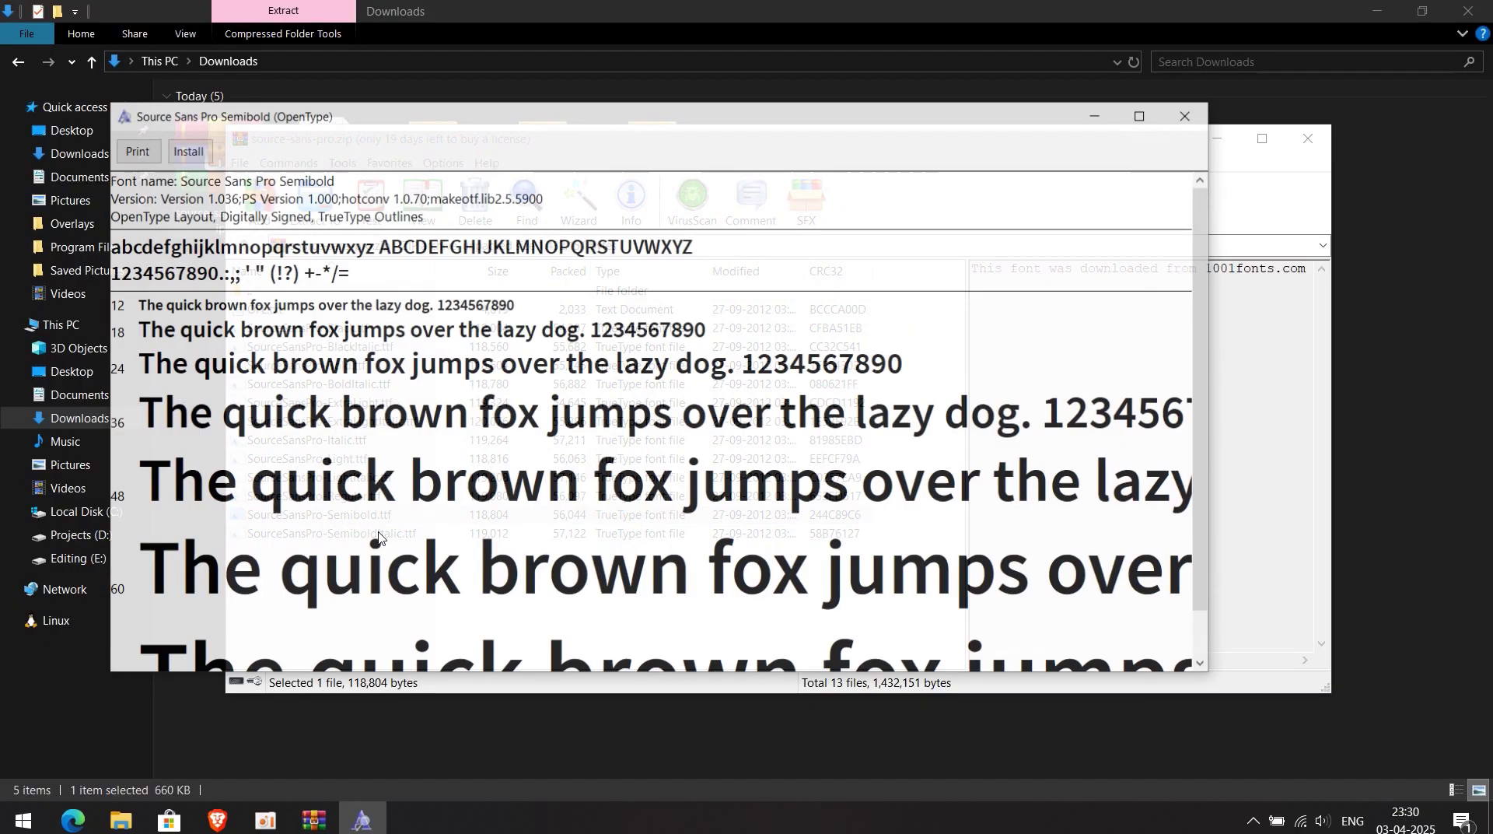
{"action": "left_click", "coordinate": [191, 158]}
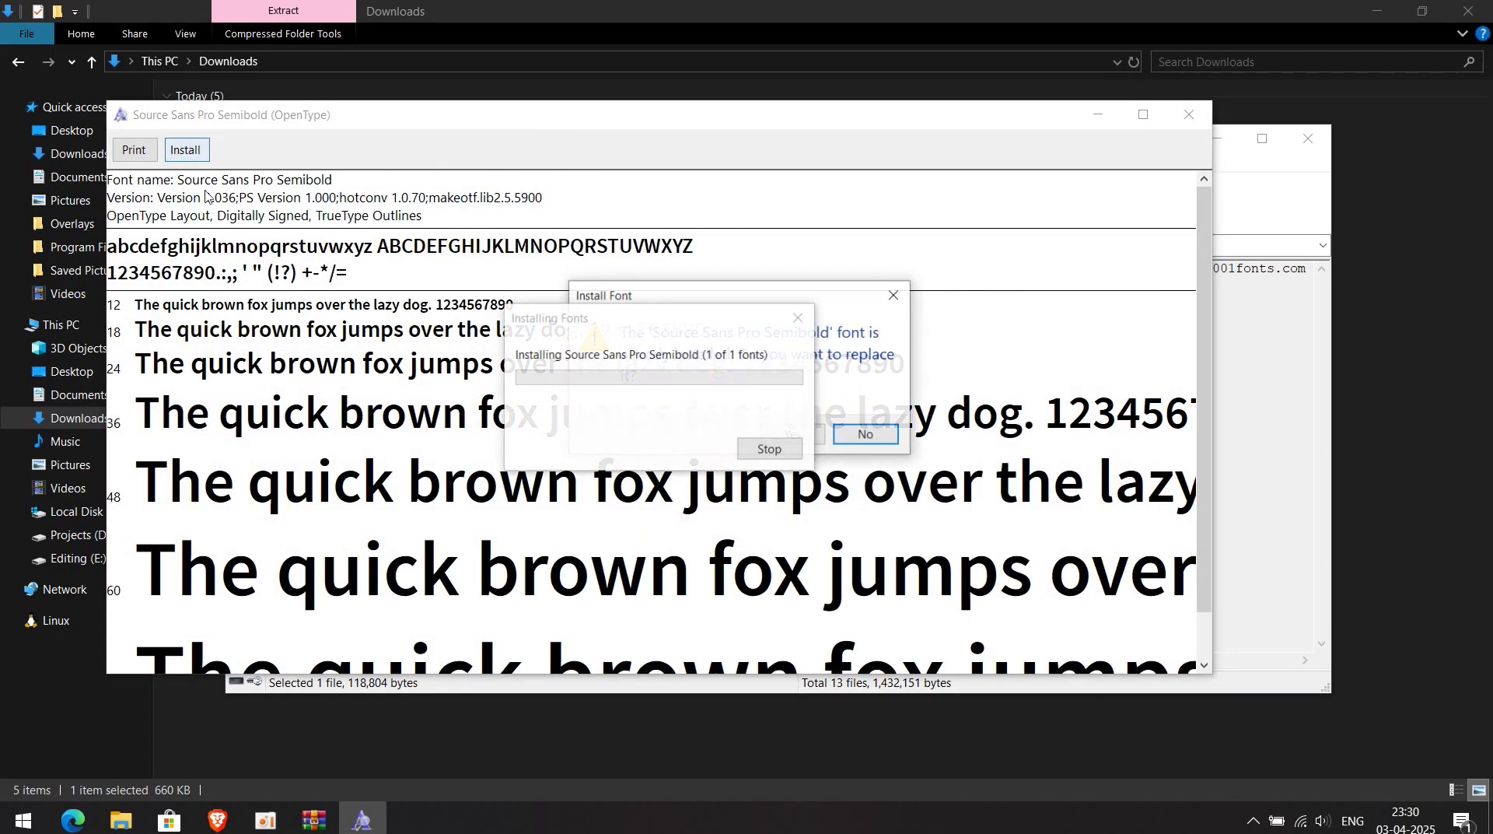
{"action": "left_click", "coordinate": [792, 434]}
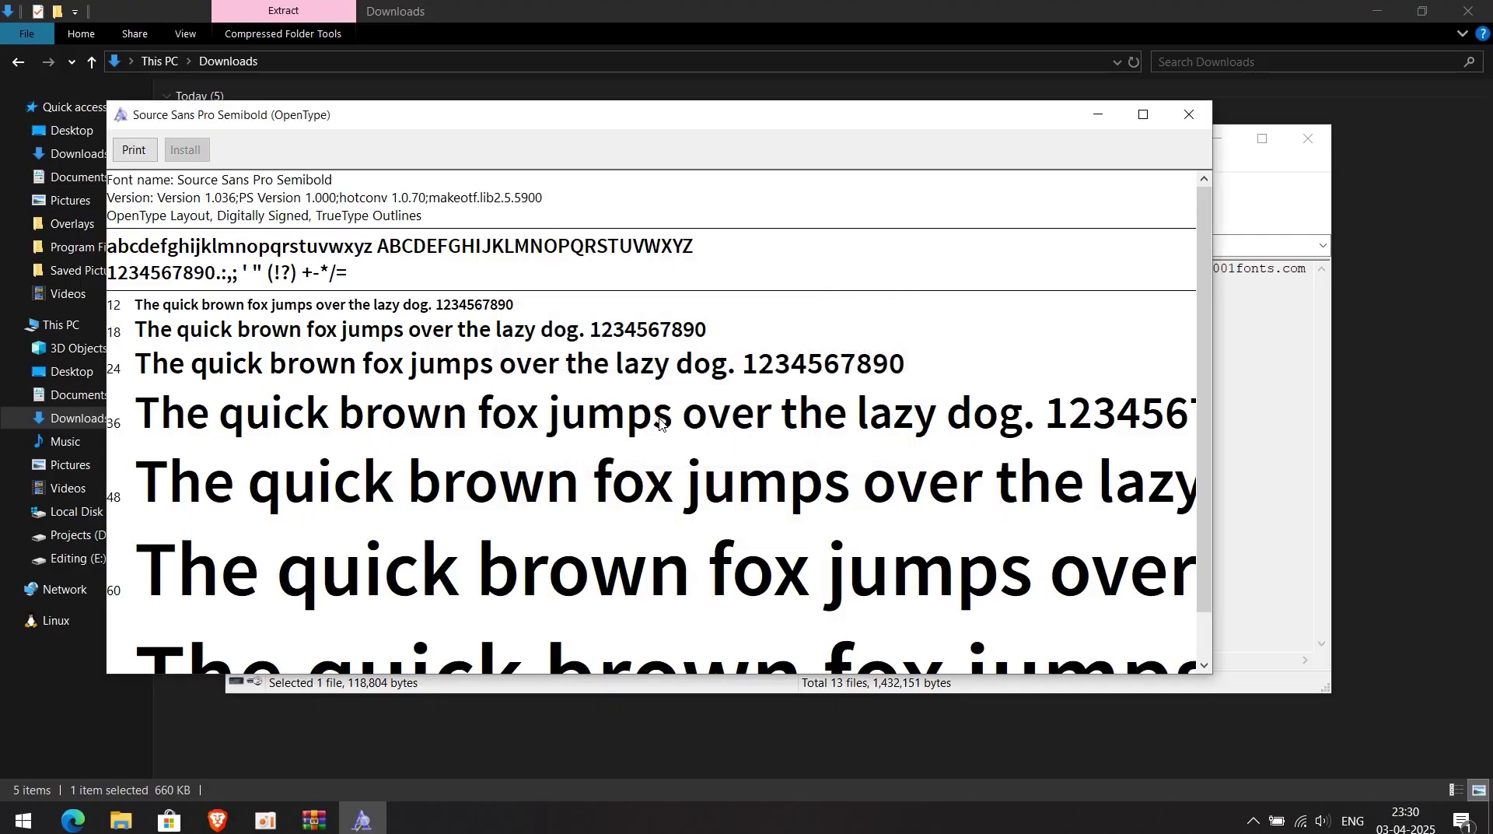
{"action": "left_click", "coordinate": [1195, 123]}
{"action": "left_click", "coordinate": [1308, 138]}
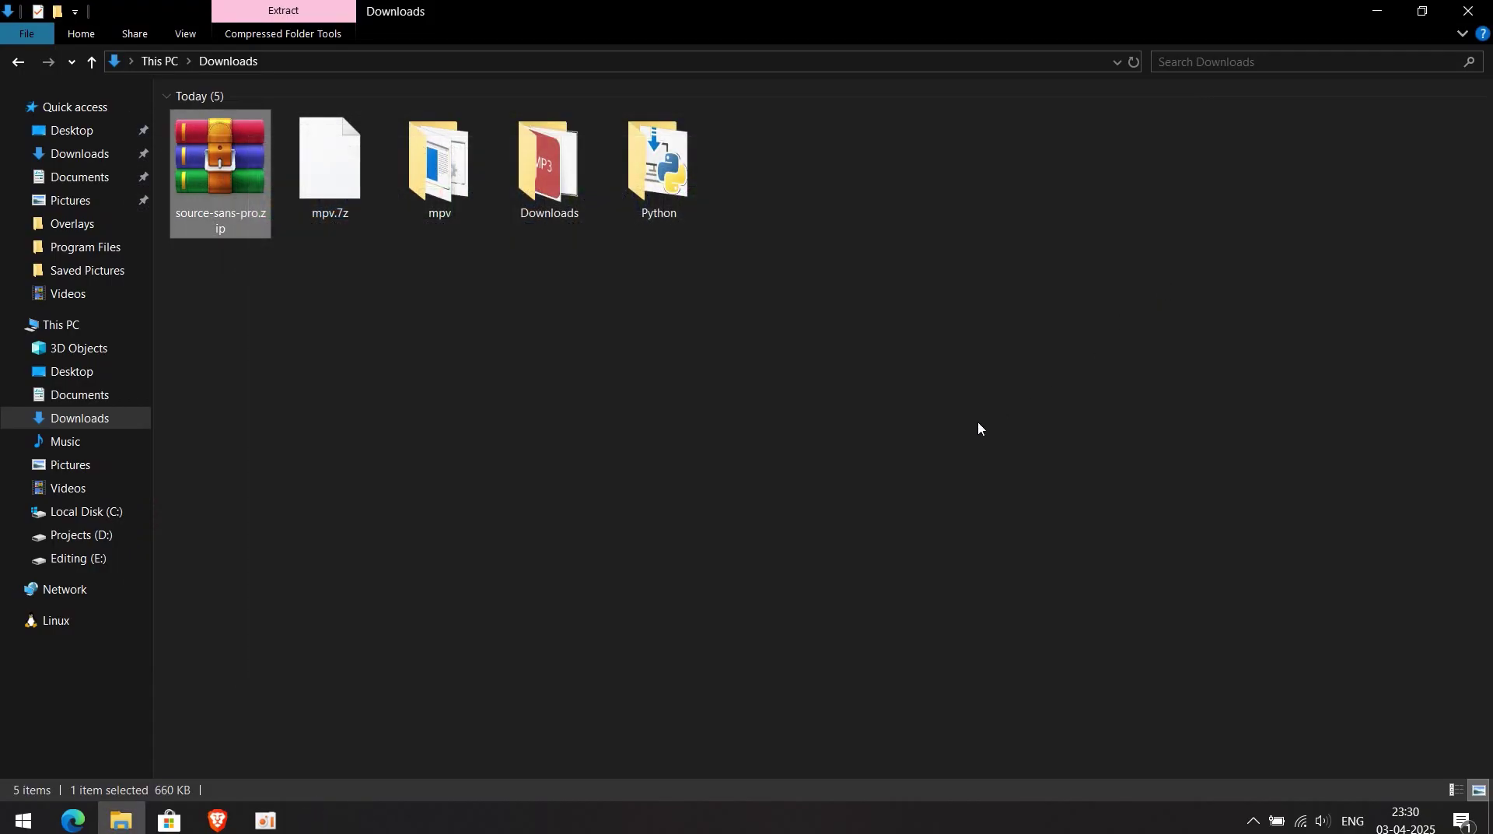
{"action": "left_click", "coordinate": [1469, 11]}
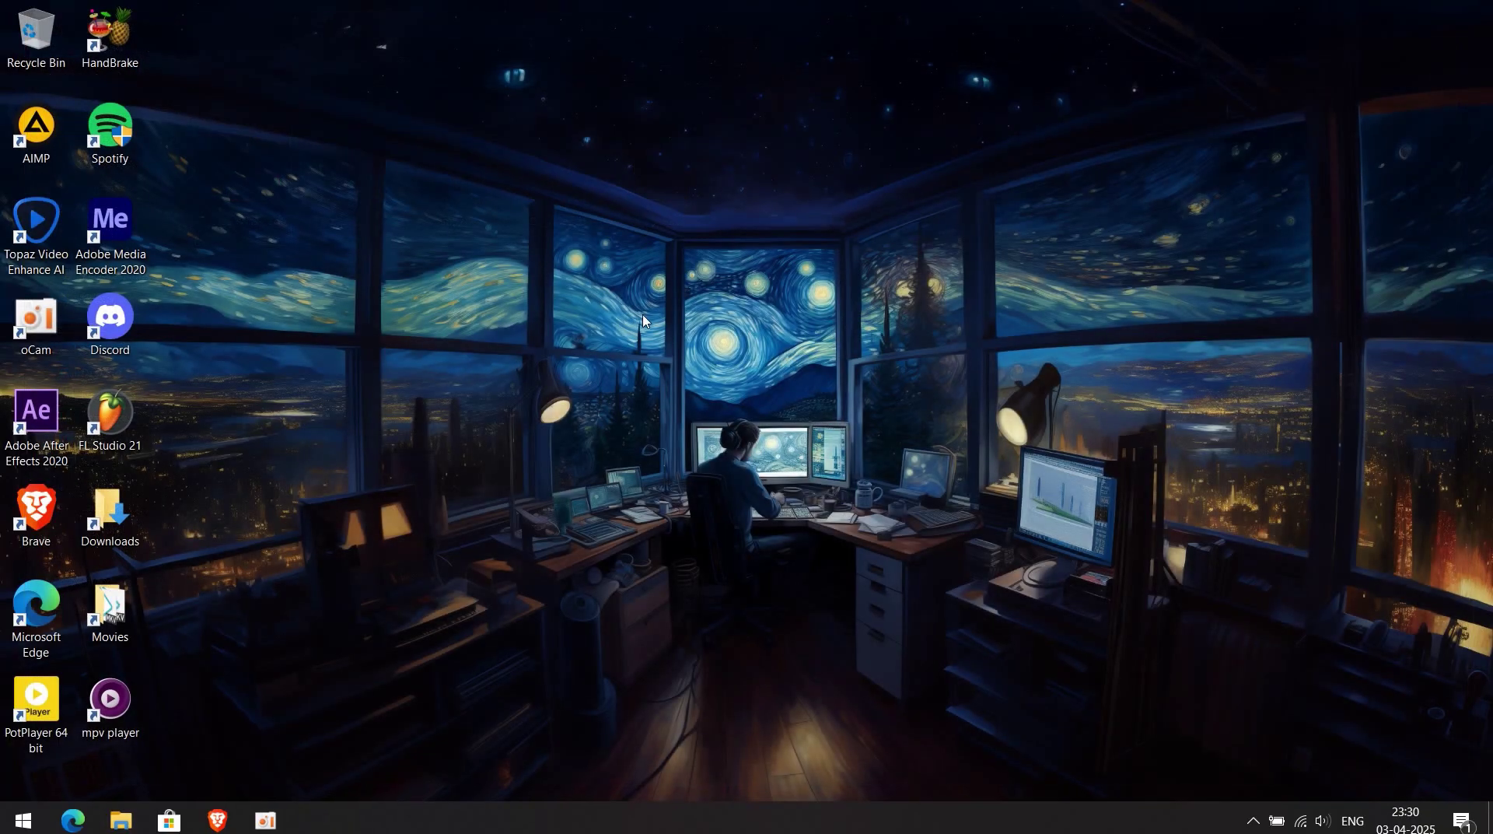
{"action": "right_click", "coordinate": [643, 313]}
{"action": "left_click", "coordinate": [700, 375]}
{"action": "right_click", "coordinate": [406, 319]}
{"action": "left_click", "coordinate": [489, 378]}
{"action": "right_click", "coordinate": [488, 378]}
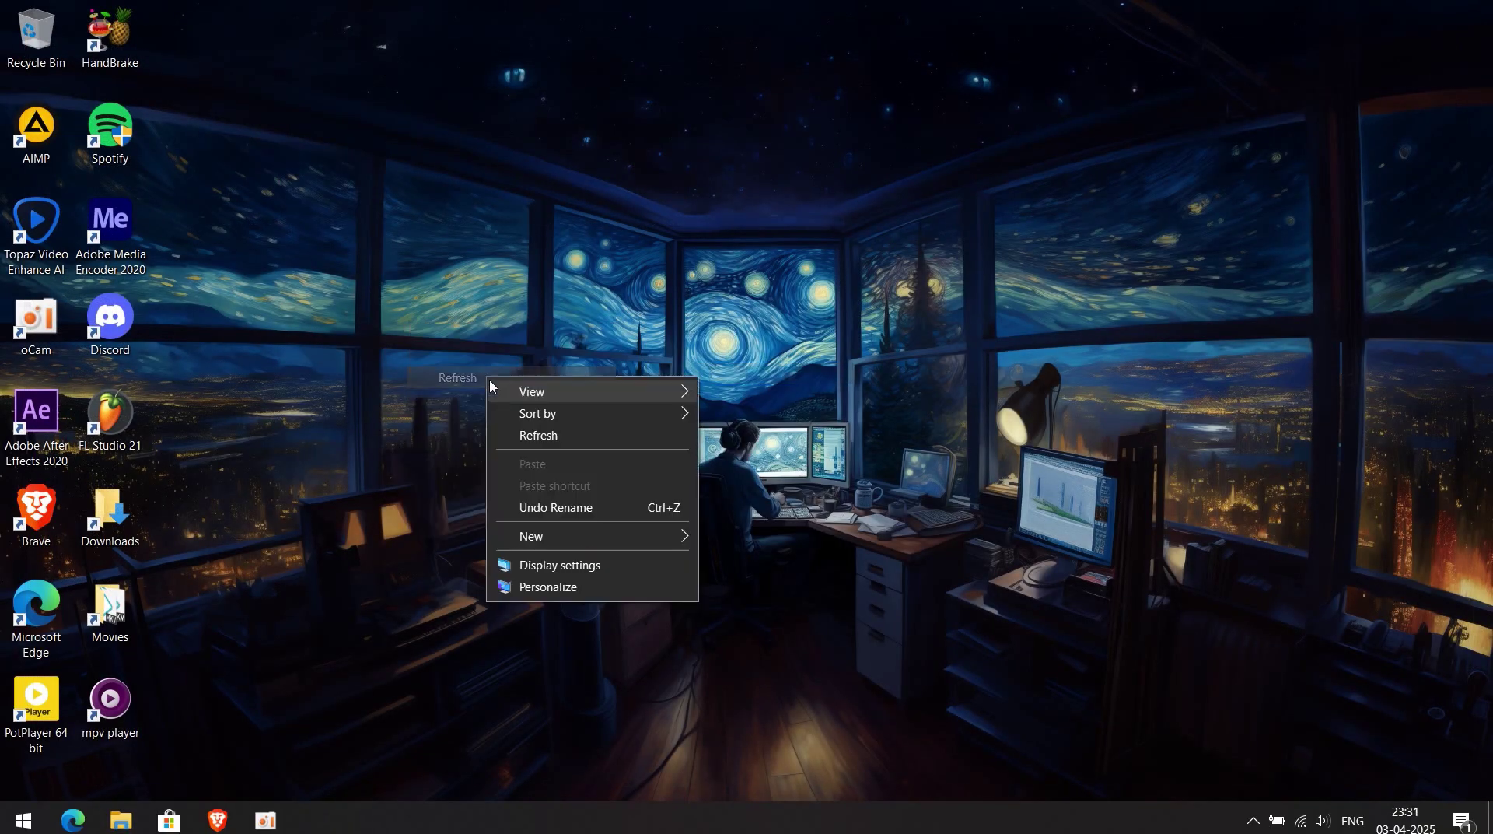
{"action": "left_click", "coordinate": [502, 434]}
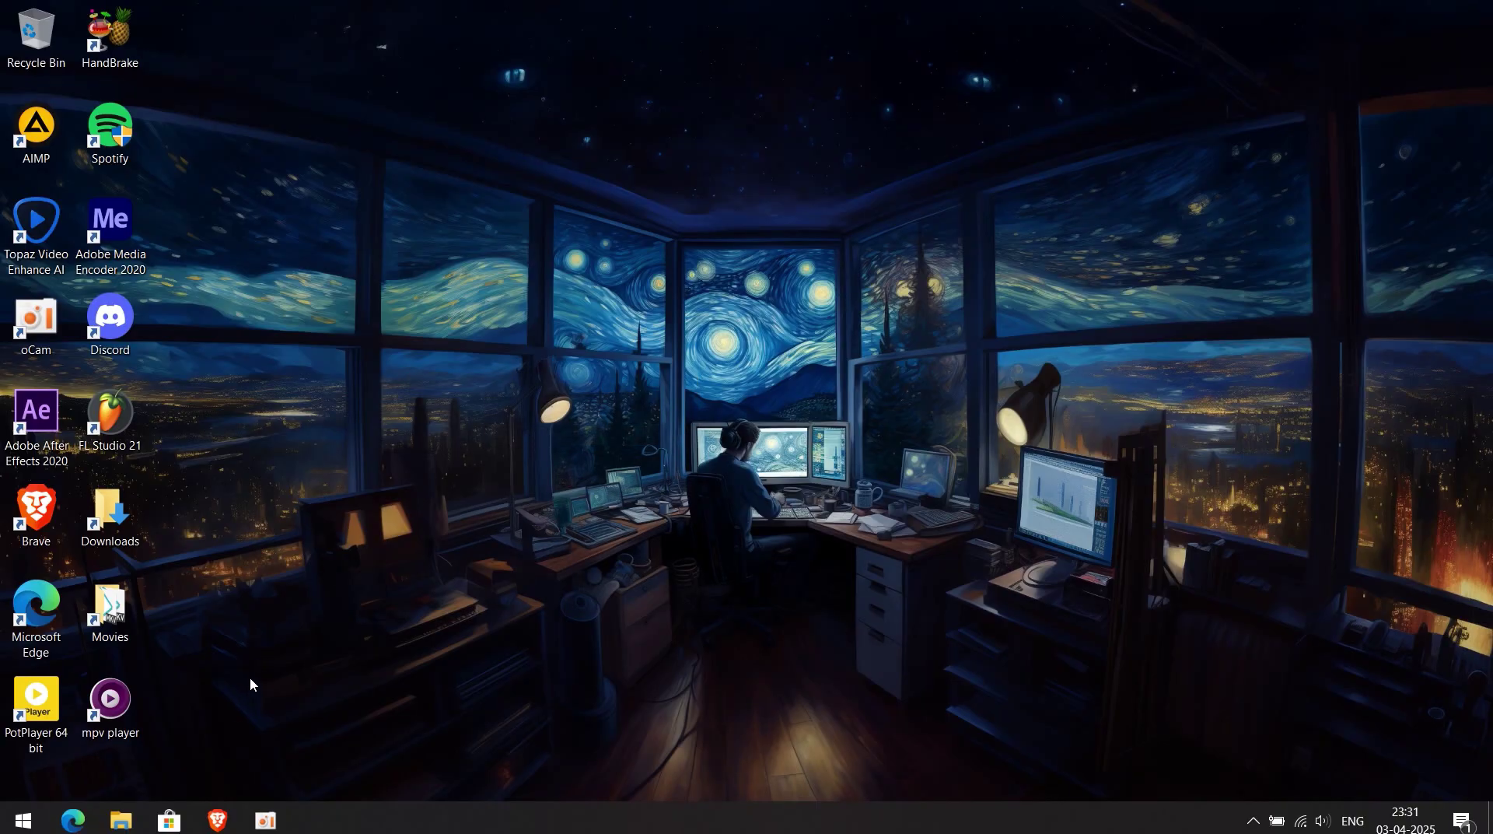
- Launch mpv player from its desktop shortcut to check that it starts with the new configuration, and quit it
{"action": "right_click", "coordinate": [109, 708]}
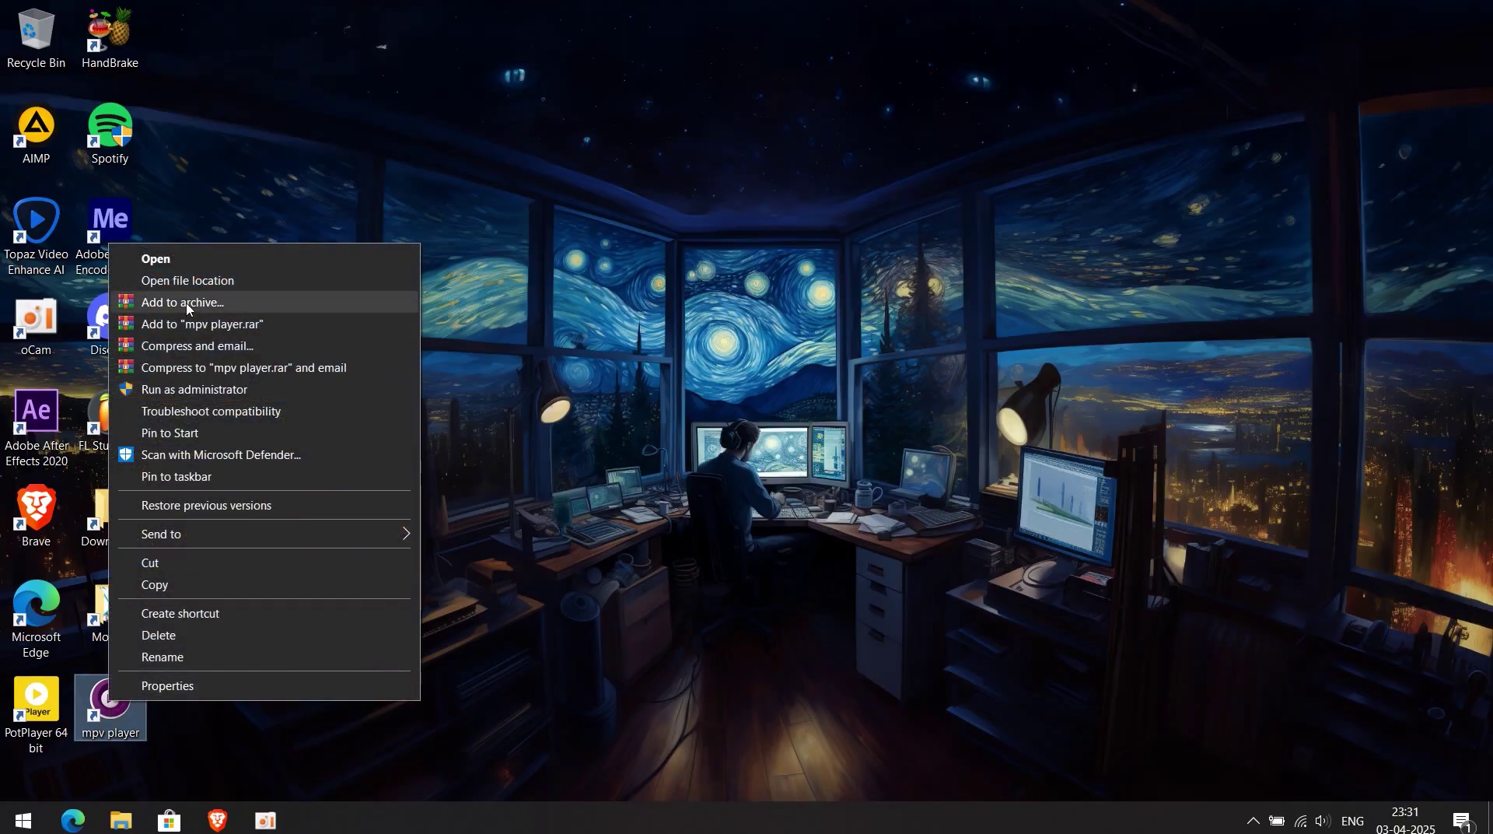
{"action": "left_click", "coordinate": [140, 254]}
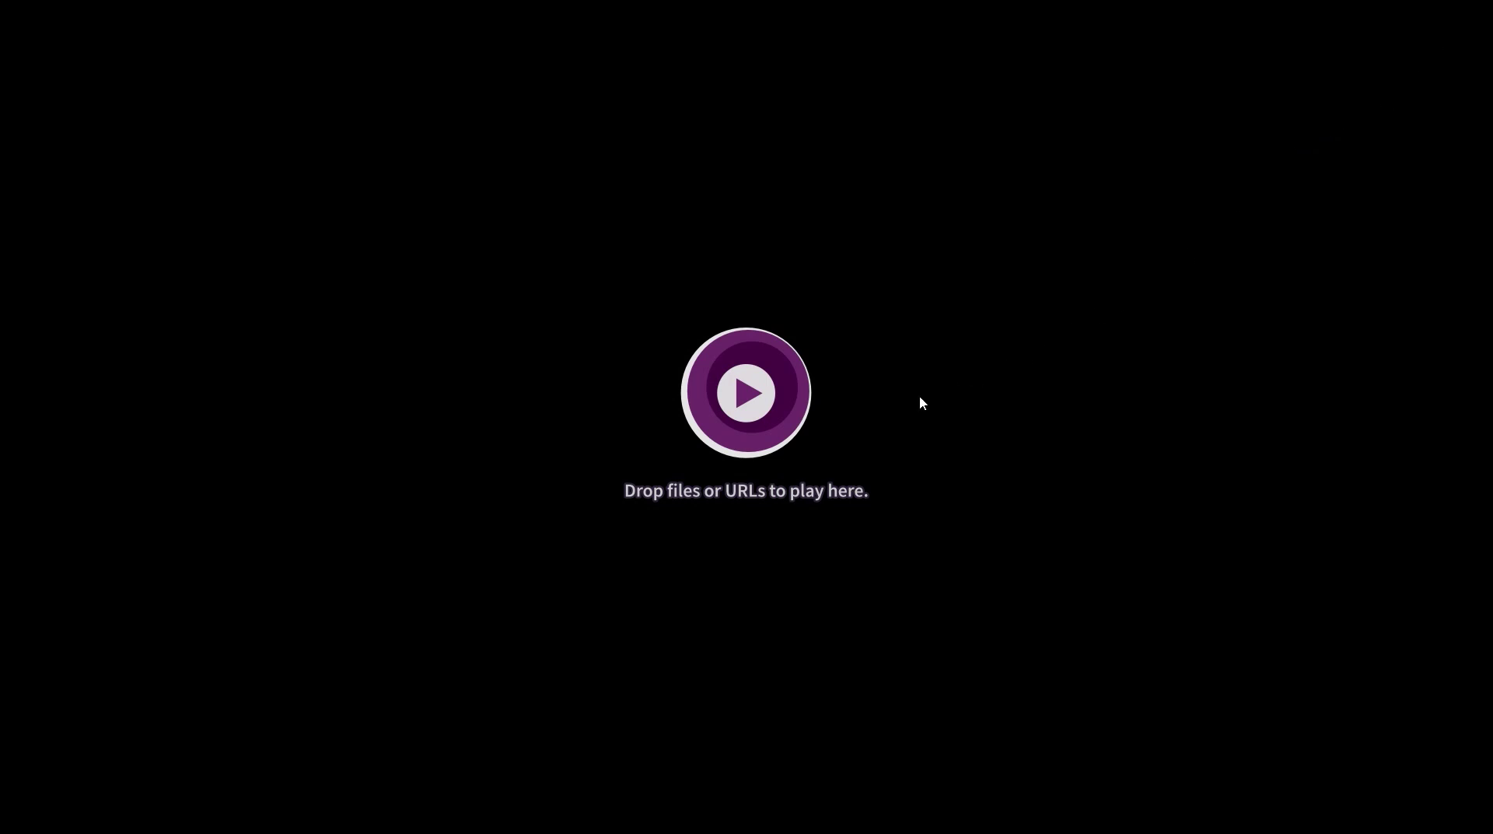
{"action": "key", "text": "q"}
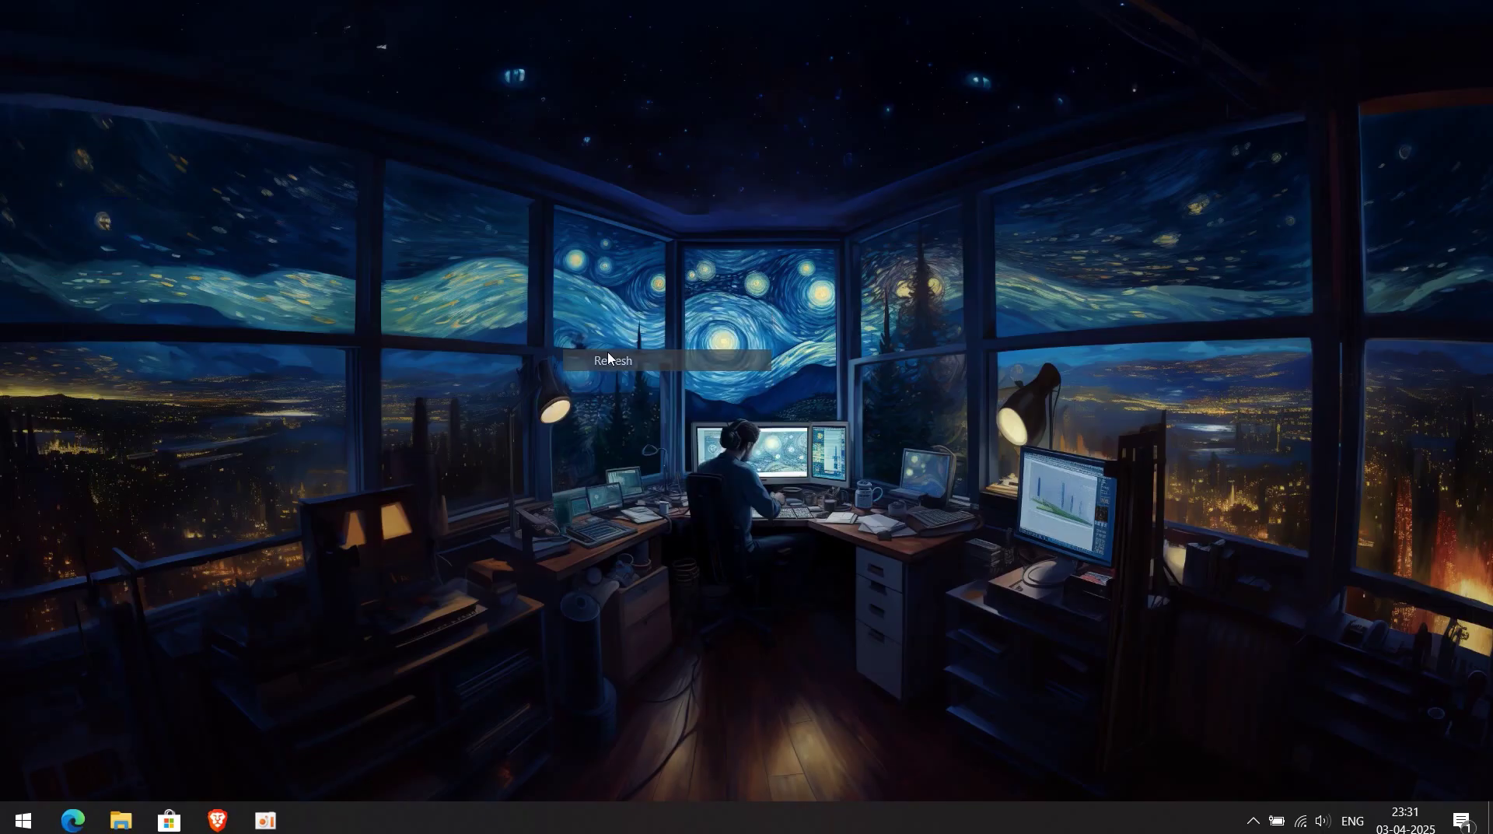
- Refresh the desktop and open the Movie folder on drive E: in File Explorer
{"action": "right_click", "coordinate": [299, 319]}
{"action": "left_click", "coordinate": [345, 372]}
{"action": "double_click", "coordinate": [110, 610]}
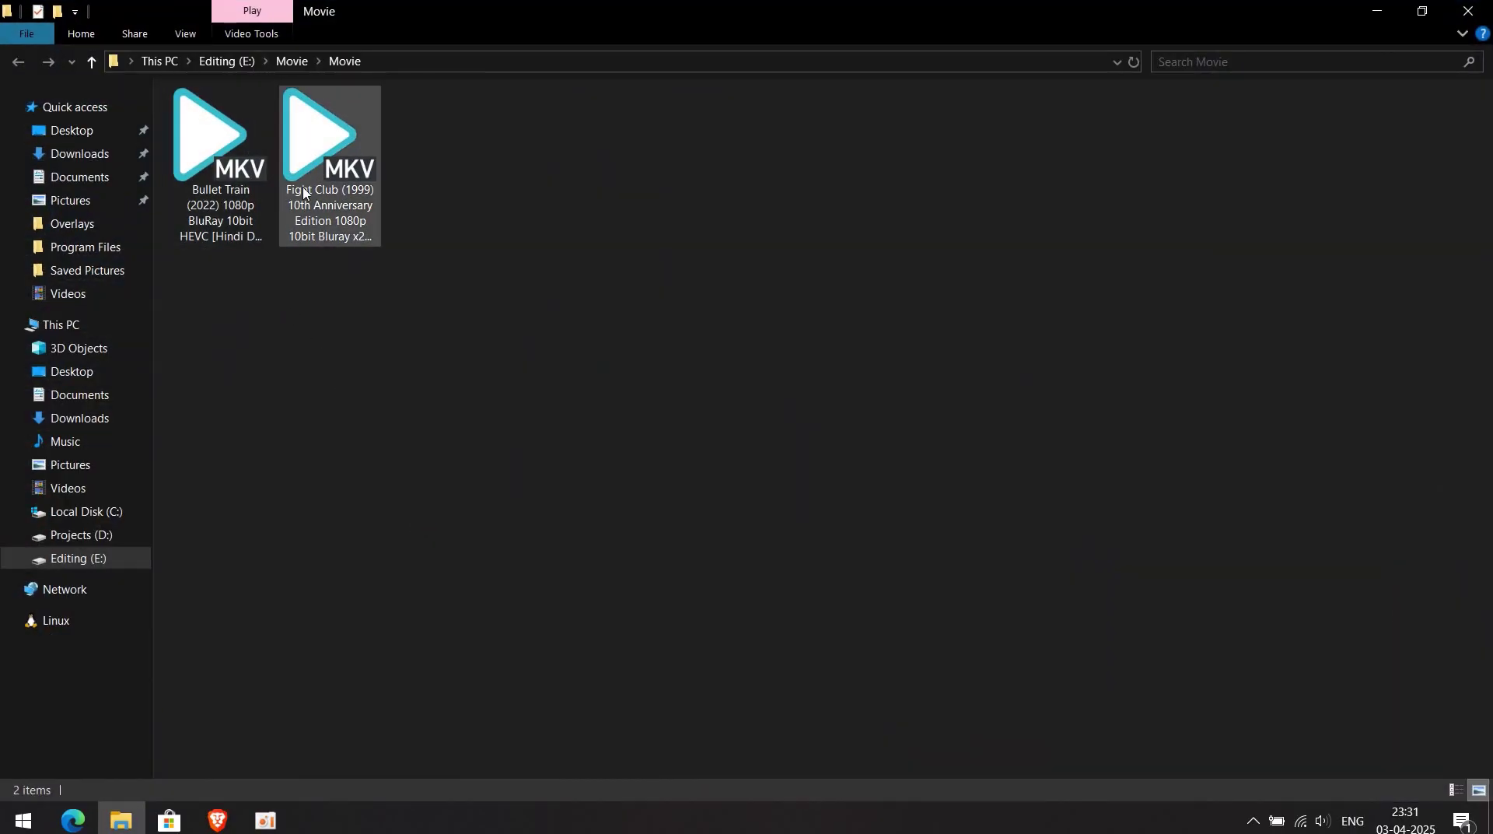
- Open the Bullet Train MKV file with mpv by choosing that player from the full list of apps
{"action": "left_click", "coordinate": [243, 181]}
{"action": "right_click", "coordinate": [248, 182]}
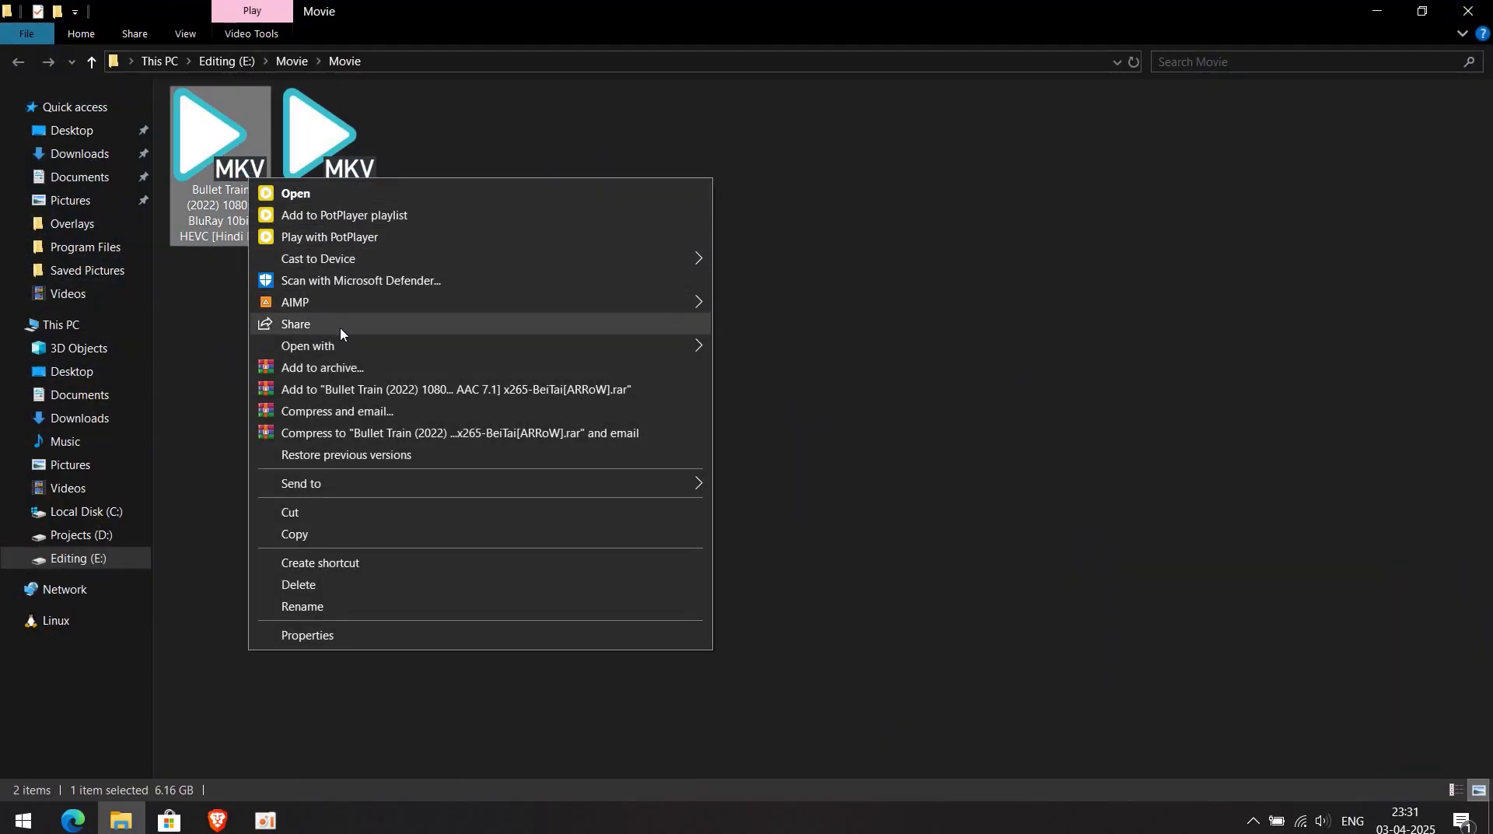
{"action": "mouse_move", "coordinate": [351, 340]}
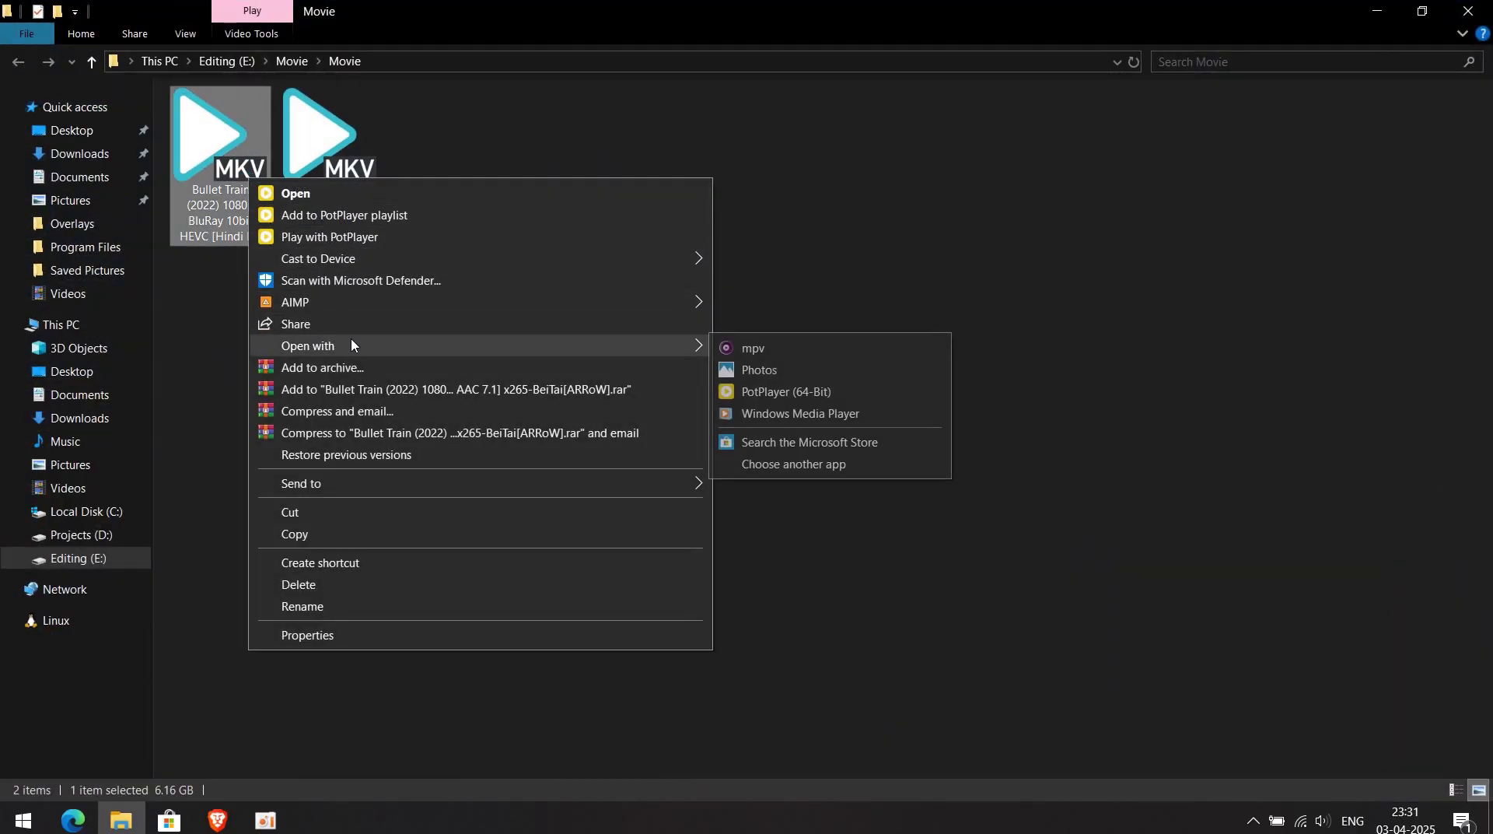
{"action": "left_click", "coordinate": [805, 464]}
{"action": "left_click", "coordinate": [711, 410]}
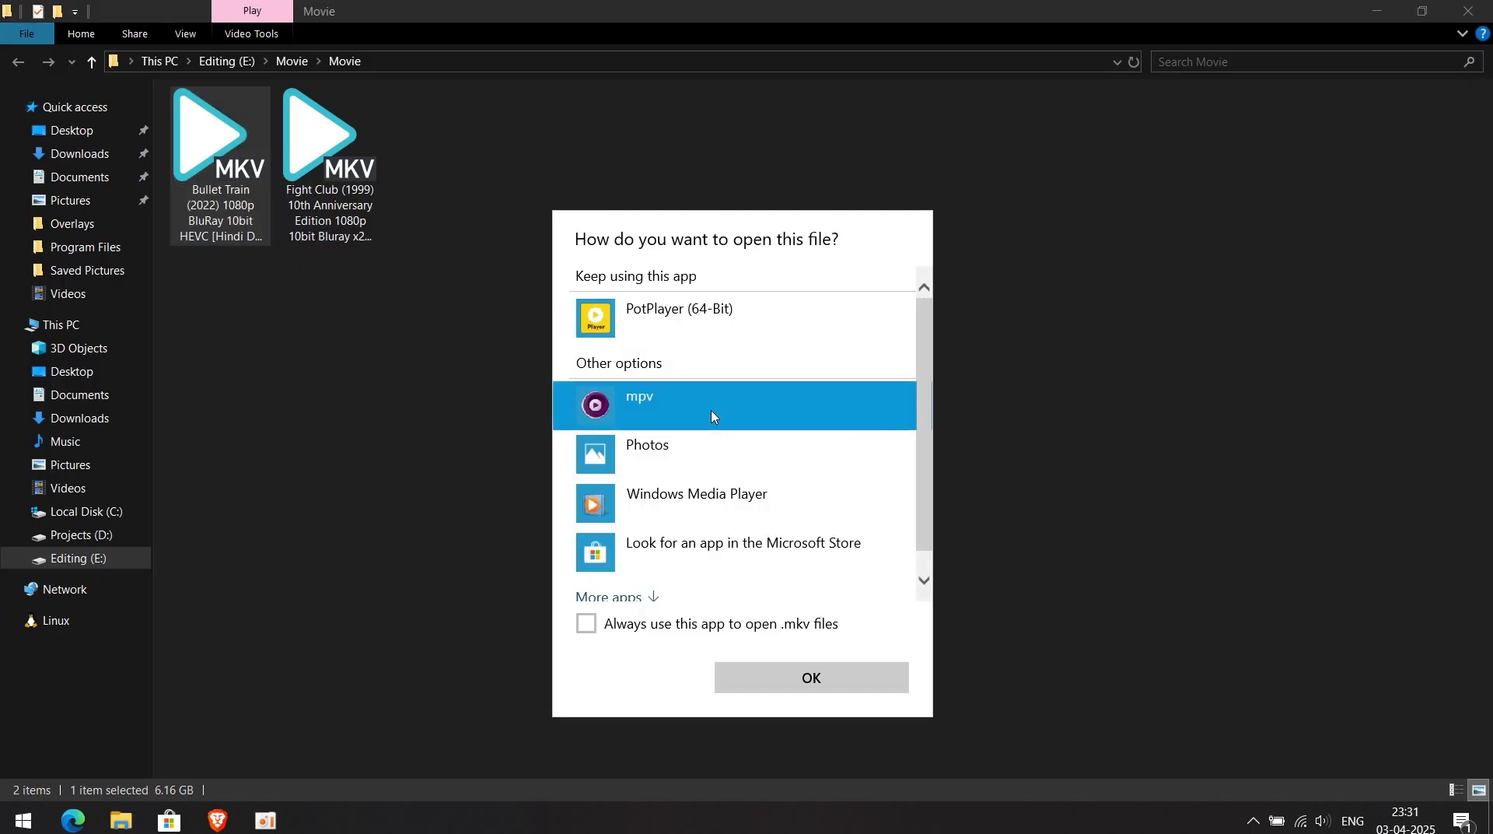
{"action": "left_click", "coordinate": [801, 677]}
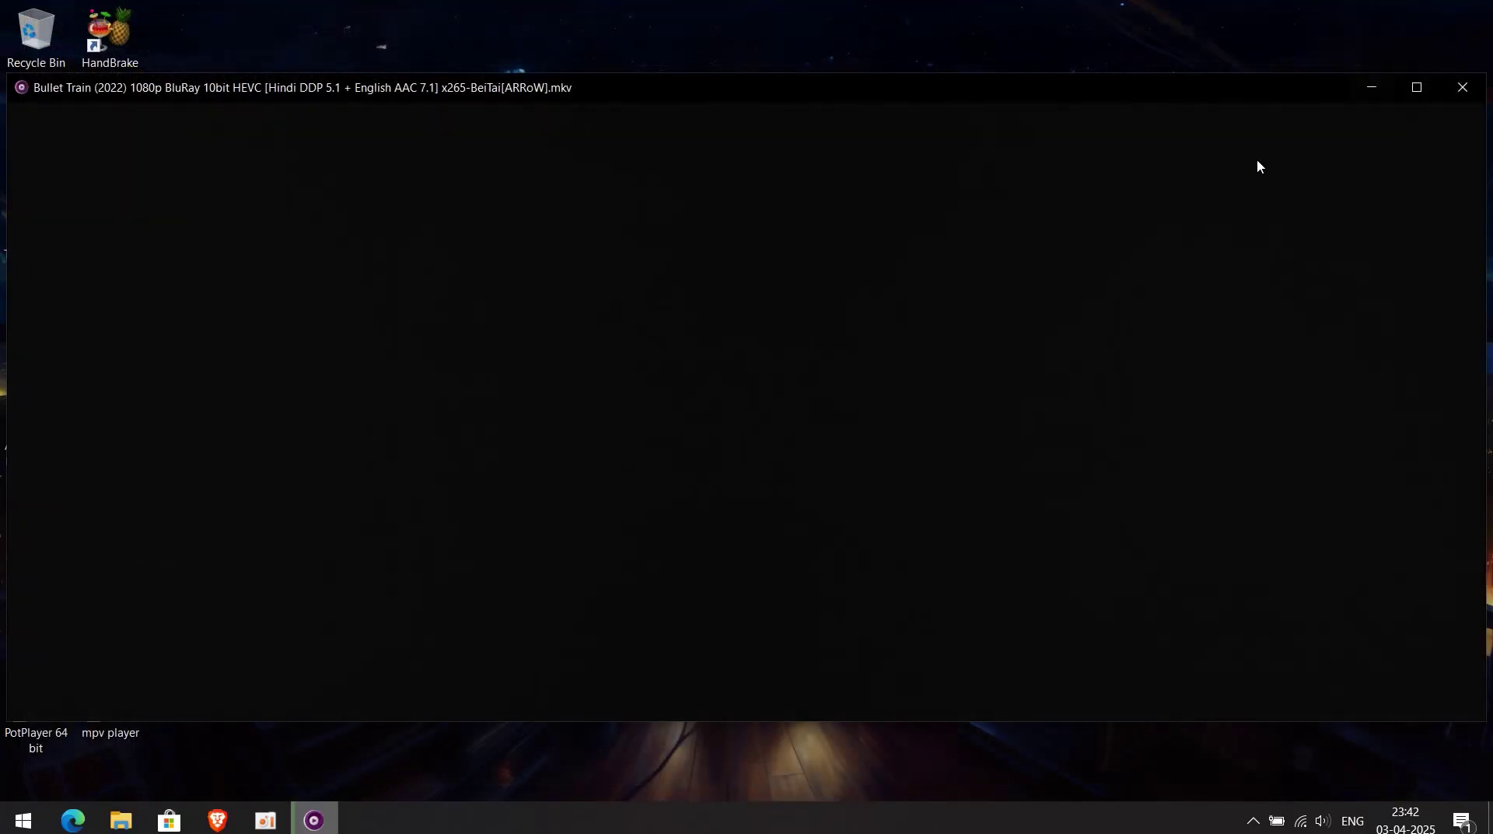
- Seek the movie to about 01:06:00, then back to about 00:42:00, and switch the audio to the first track
{"action": "left_click", "coordinate": [719, 703]}
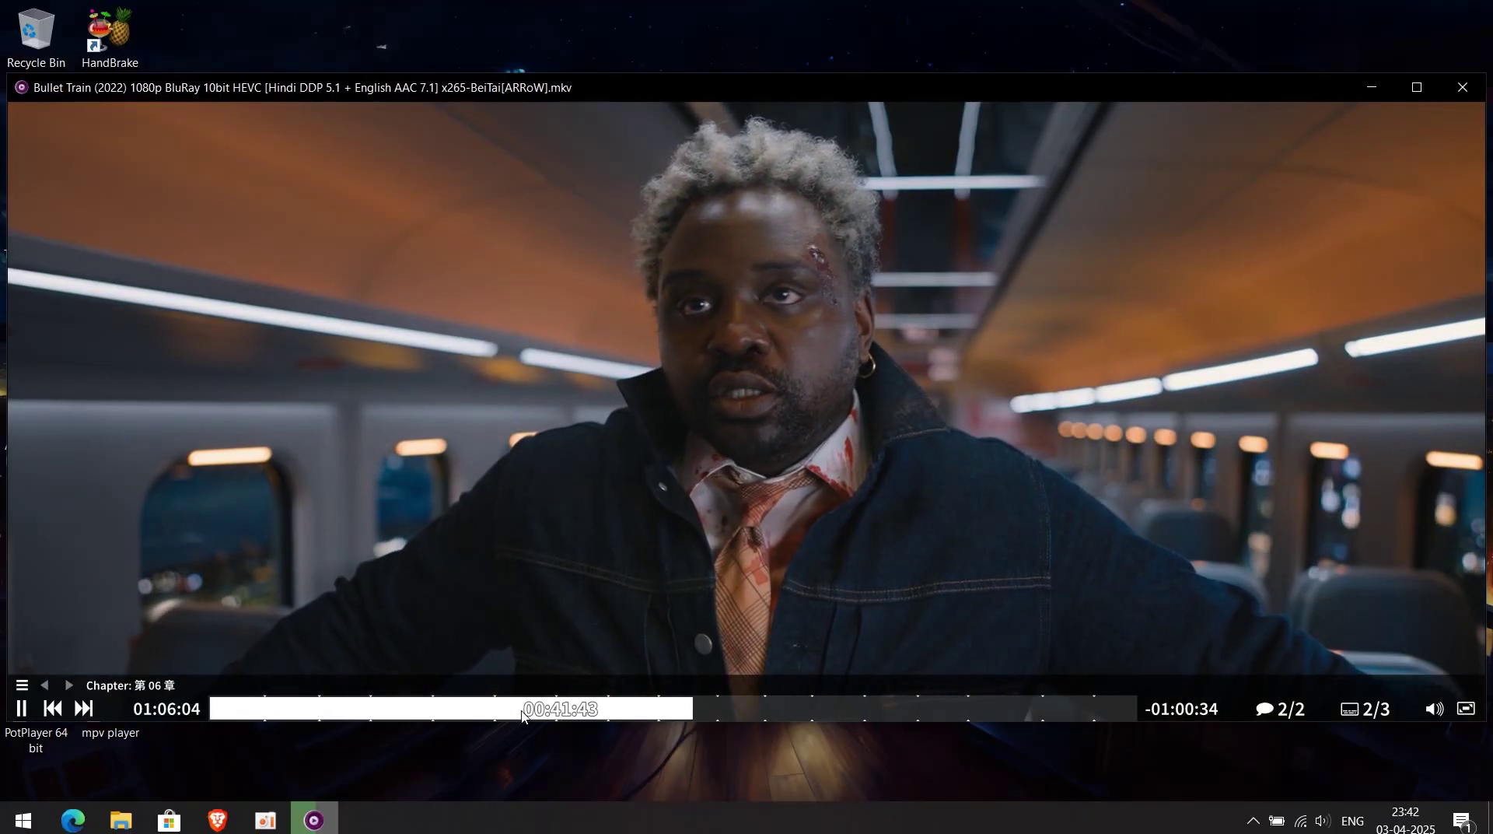
{"action": "left_click", "coordinate": [522, 714]}
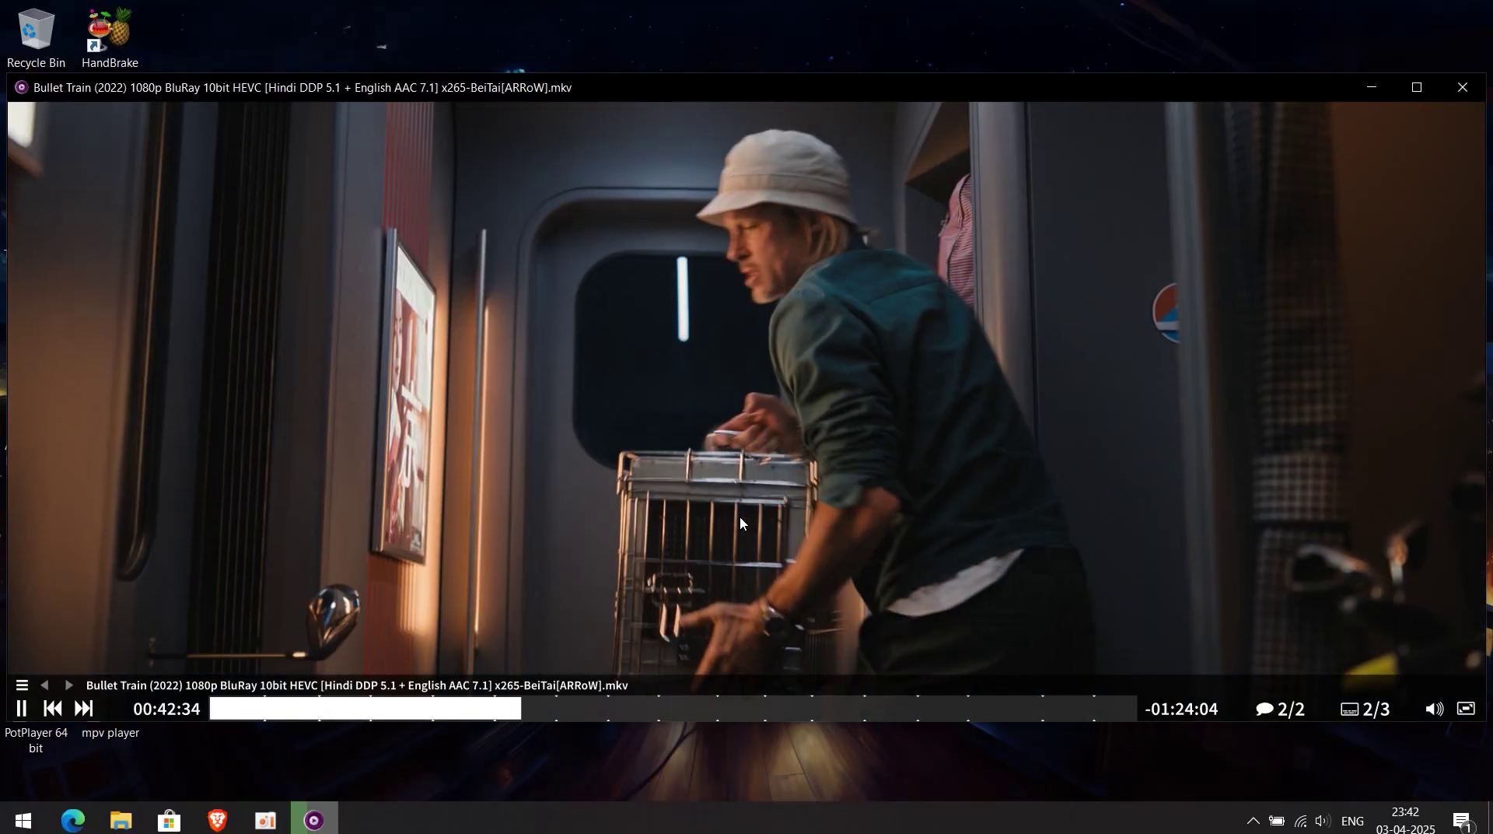
{"action": "key", "text": "g"}
{"action": "key", "text": "m"}
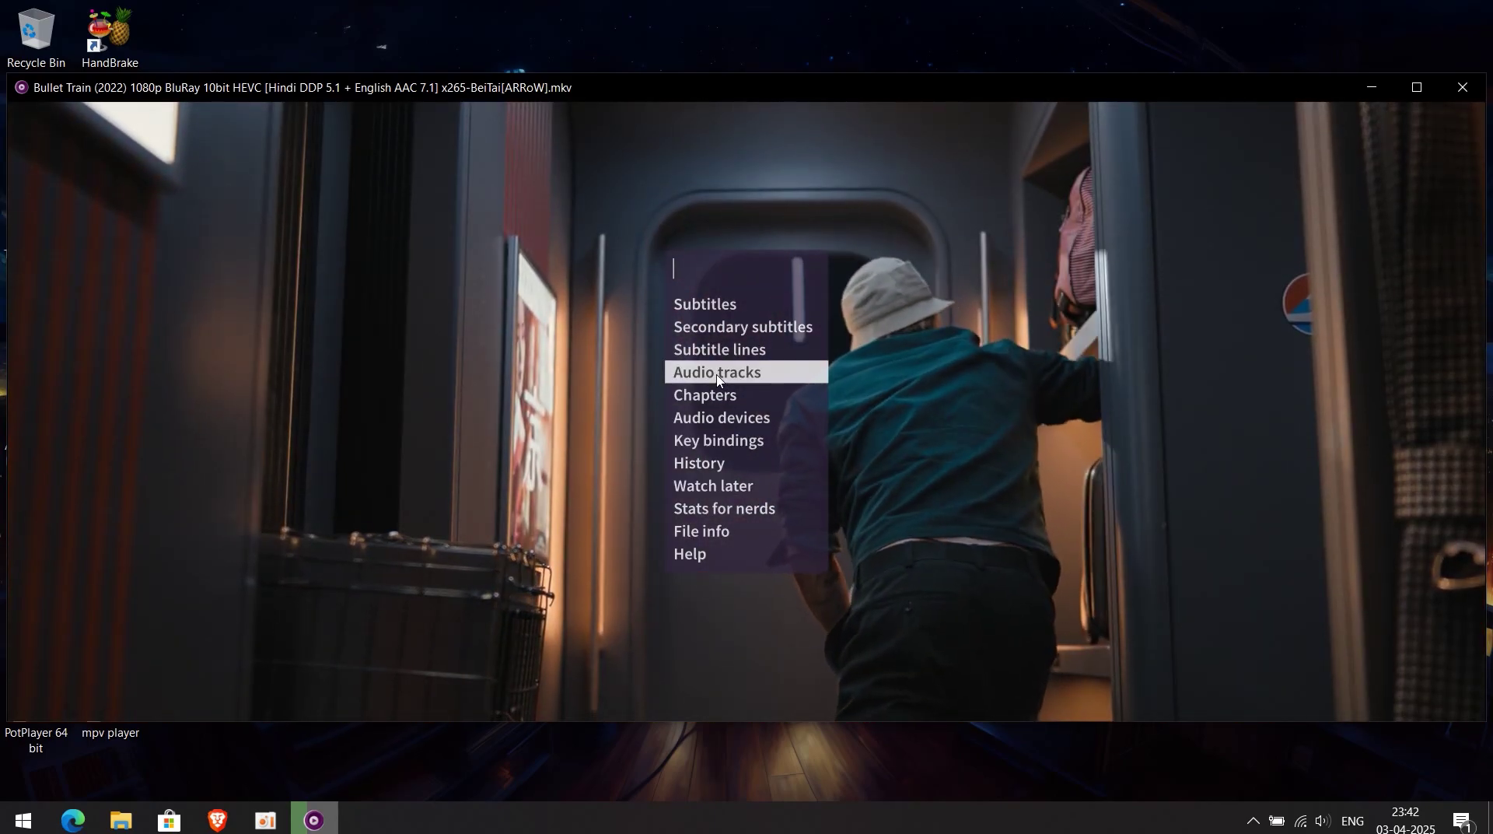
{"action": "left_click", "coordinate": [716, 373]}
{"action": "left_click", "coordinate": [716, 418]}
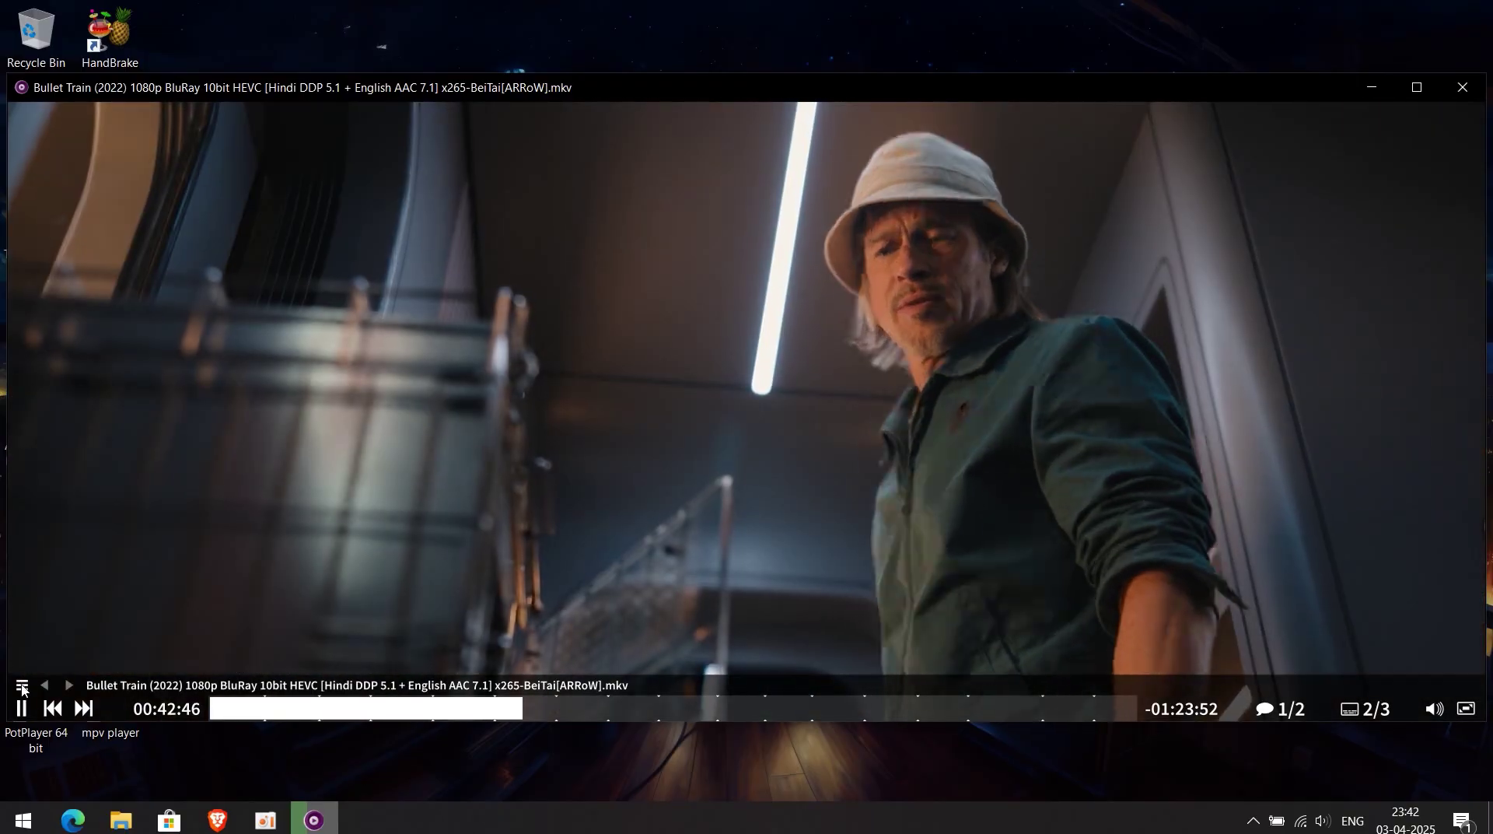
- Open the player's selection menu from the on-screen controls
{"action": "left_click", "coordinate": [22, 685]}
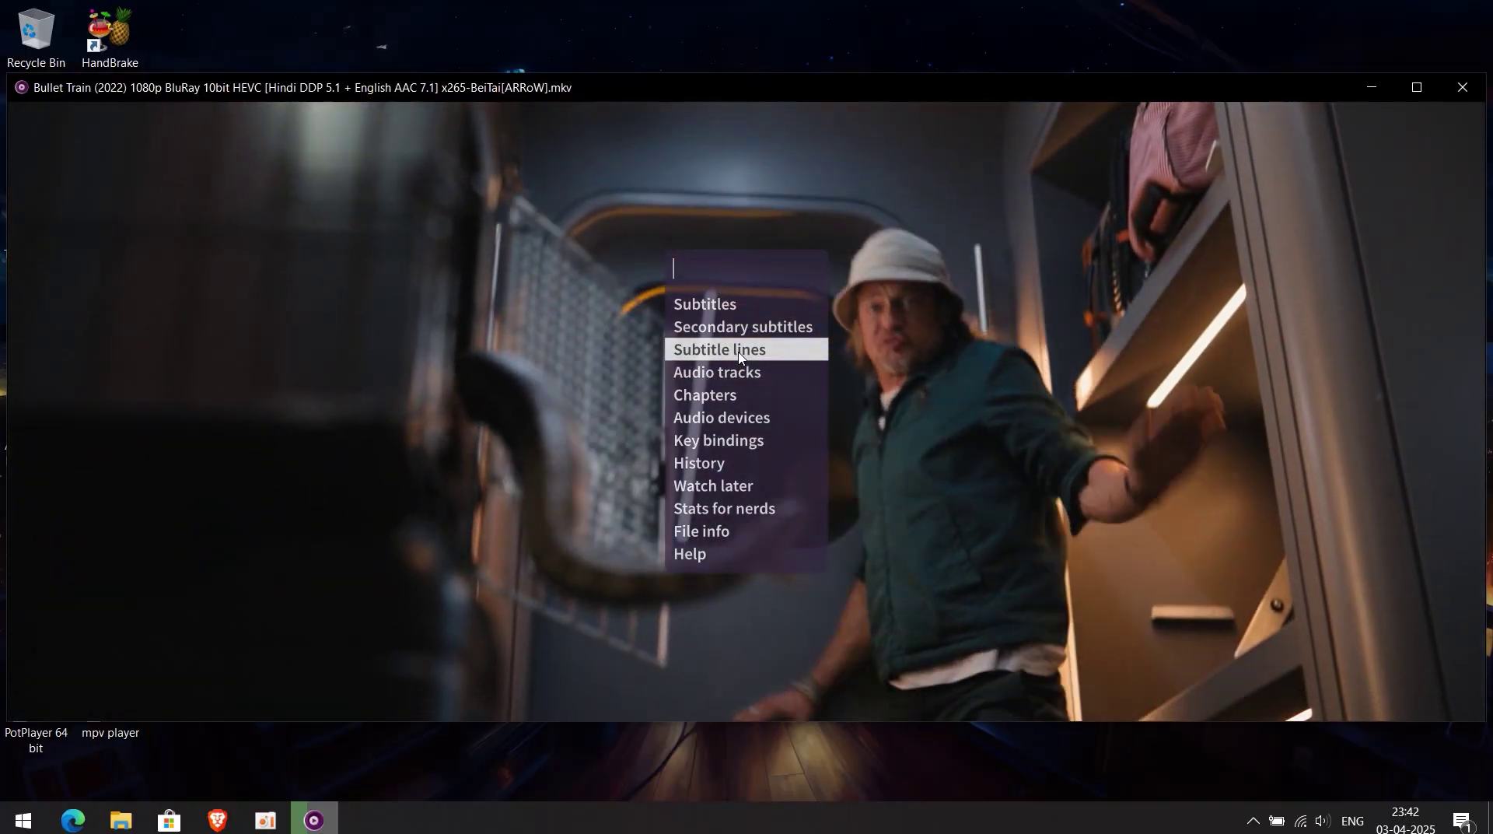